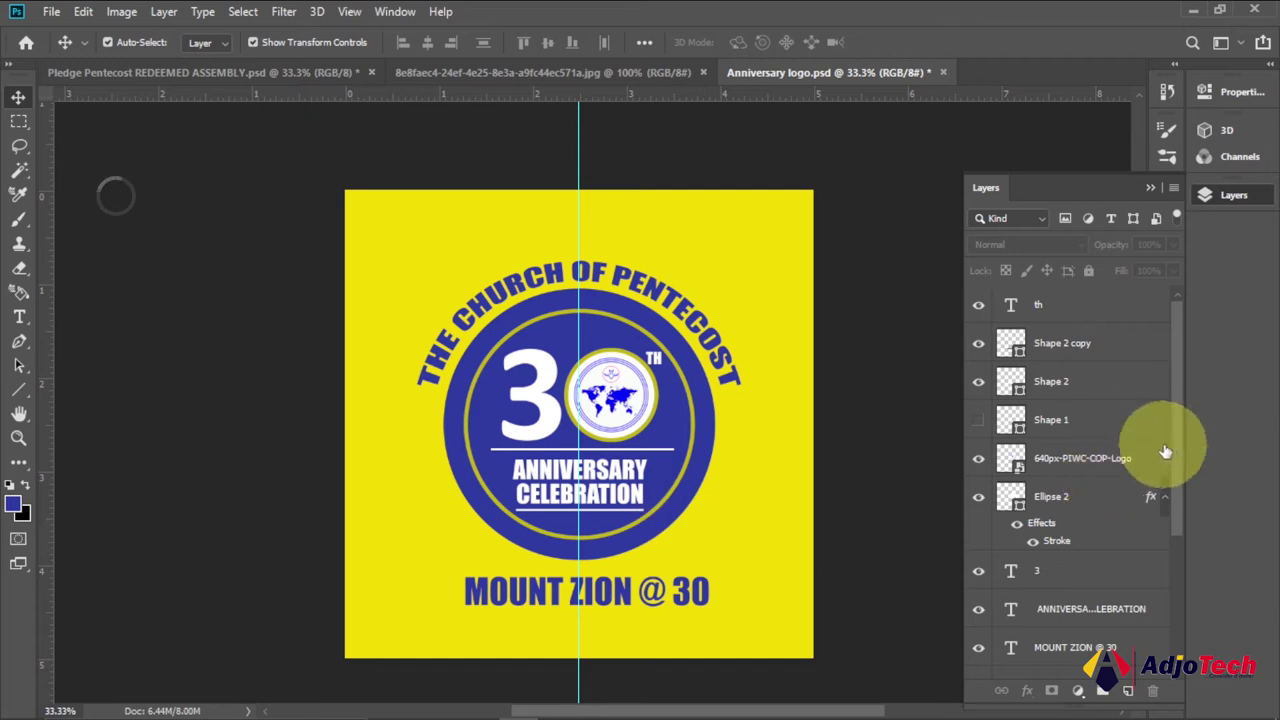
# Step: Review the finished logo's Layer 0 by toggling its colour overlay effect, then open the File menu
pyautogui.moveTo(1172, 429); pyautogui.dragTo(1172, 622)
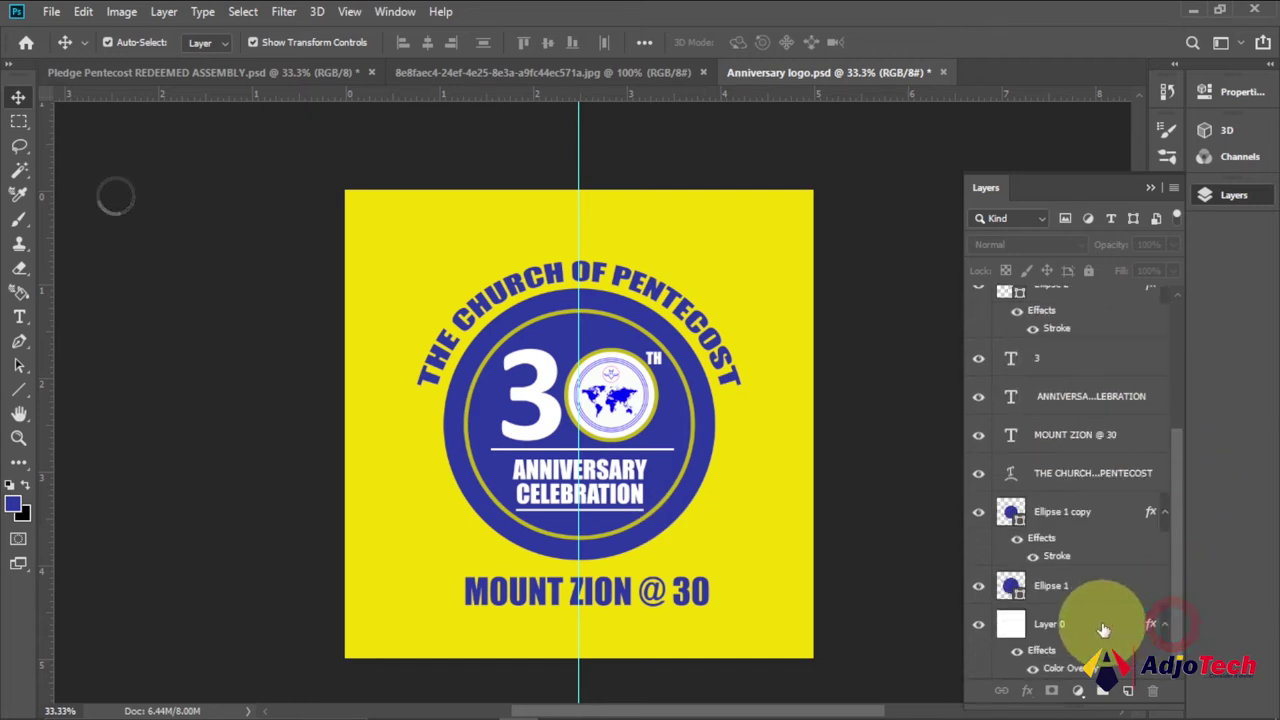
pyautogui.click(1012, 648)
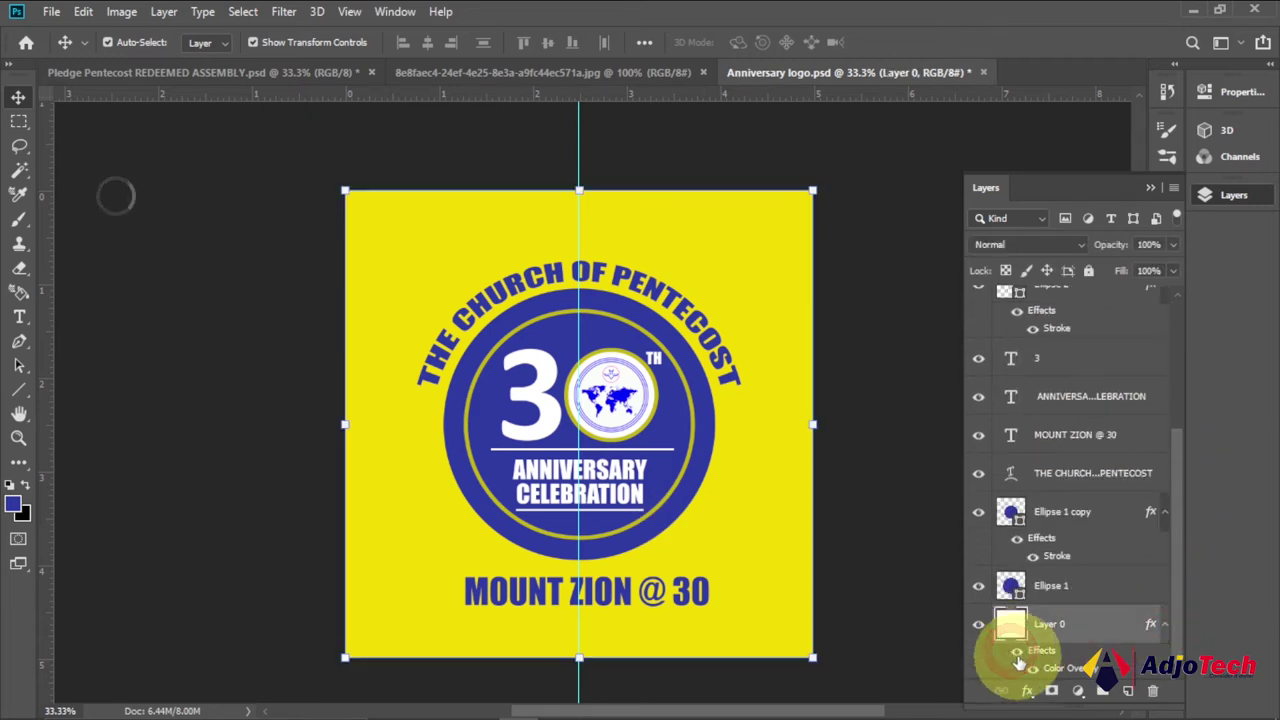
pyautogui.click(1017, 652)
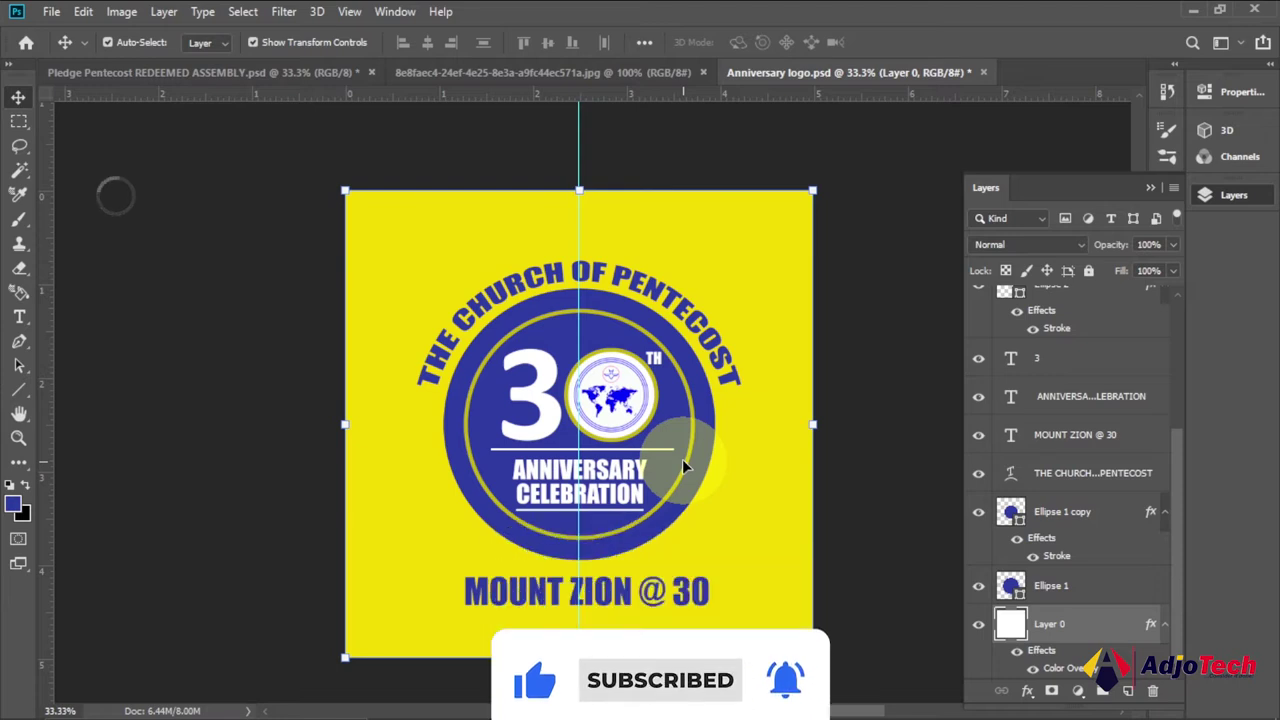
pyautogui.click(872, 405)
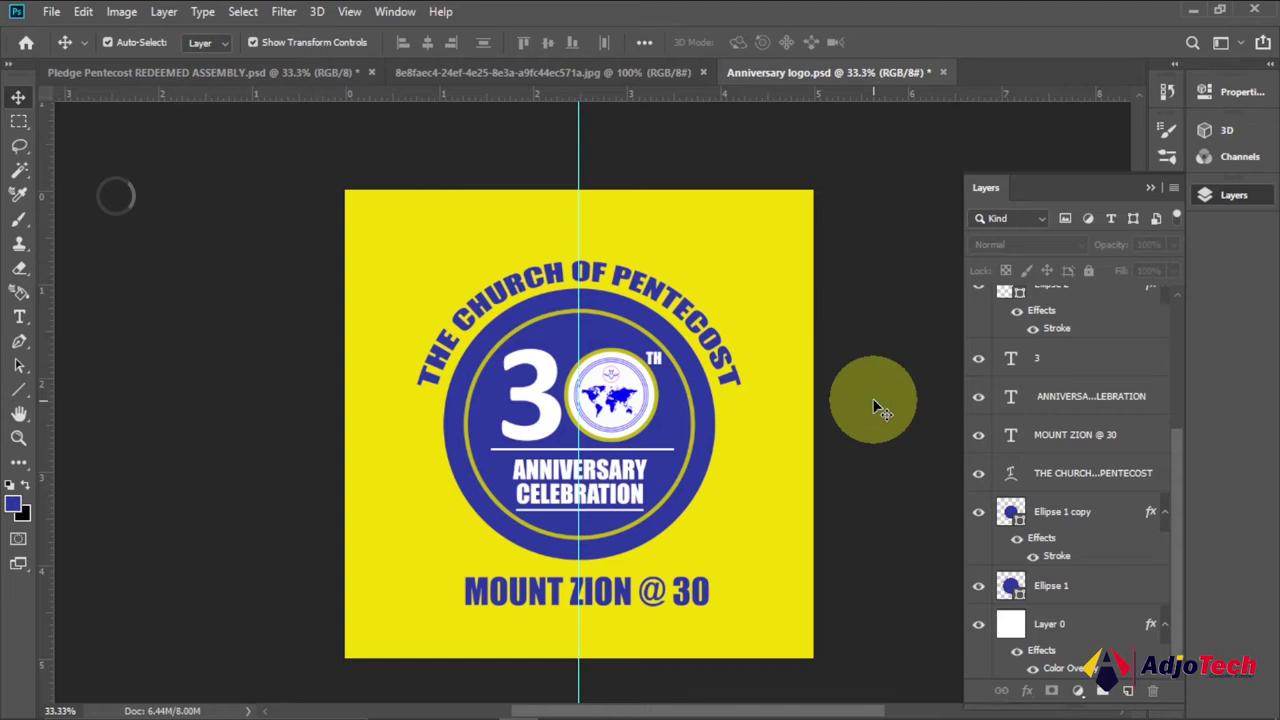
pyautogui.click(51, 12)
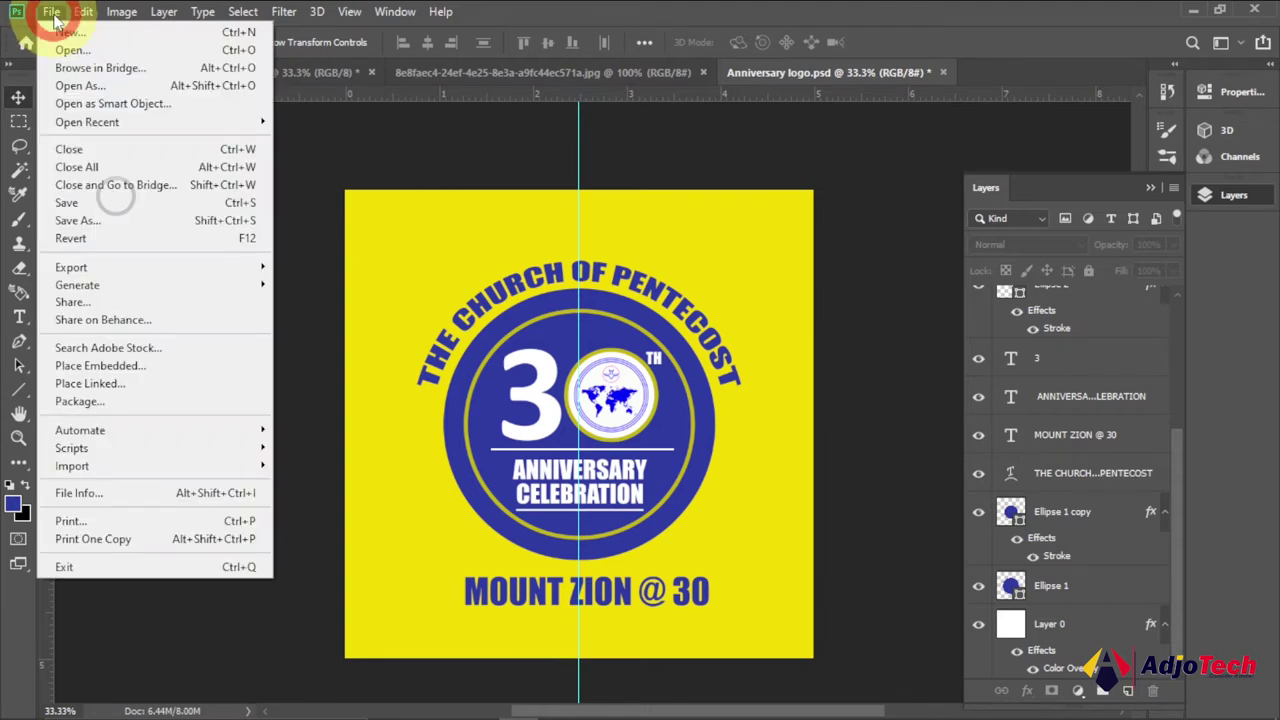
# Step: Create a new 10 × 10 inch document at 300 pixels per inch
pyautogui.click(85, 45)
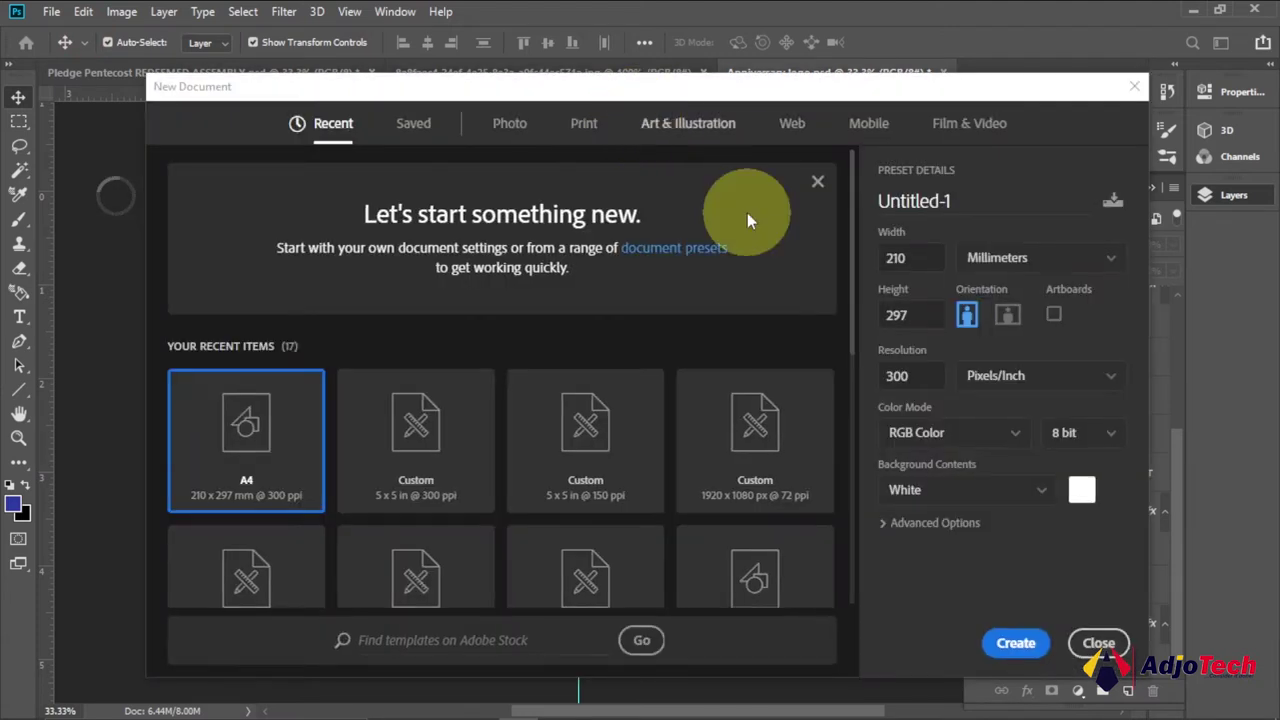
pyautogui.click(1013, 260)
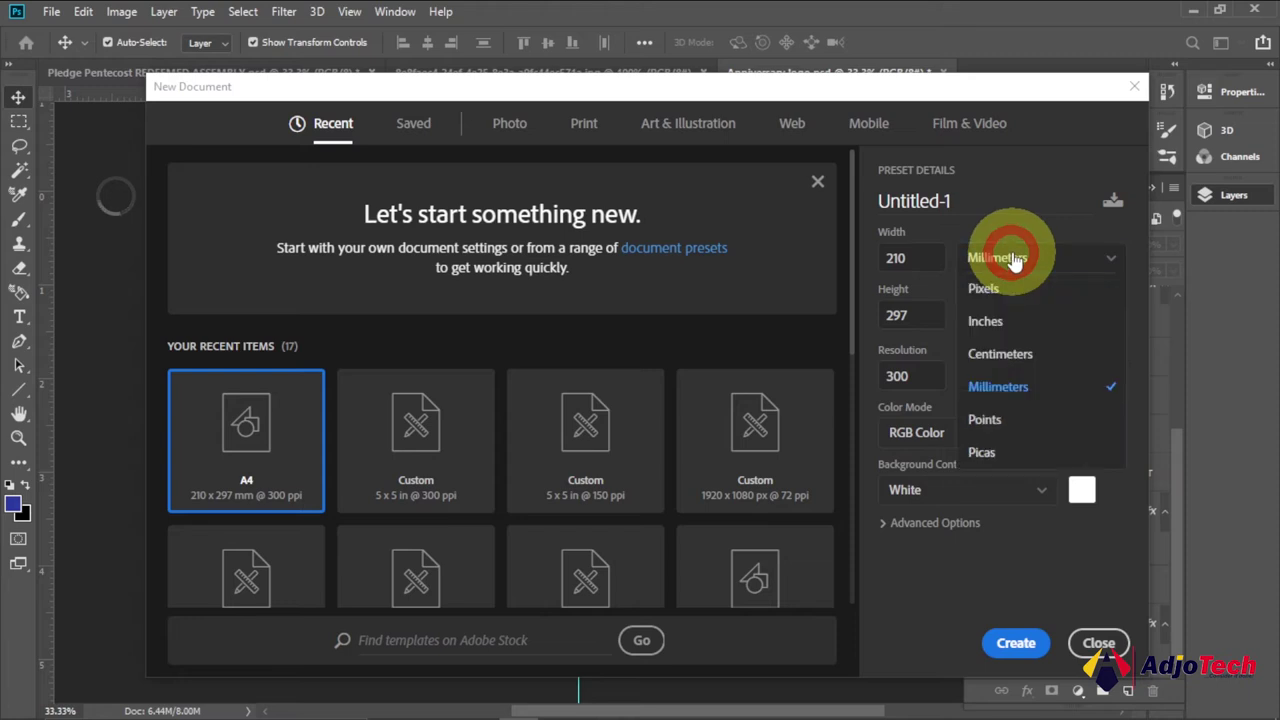
pyautogui.click(1008, 318)
pyautogui.moveTo(930, 262); pyautogui.dragTo(865, 260)
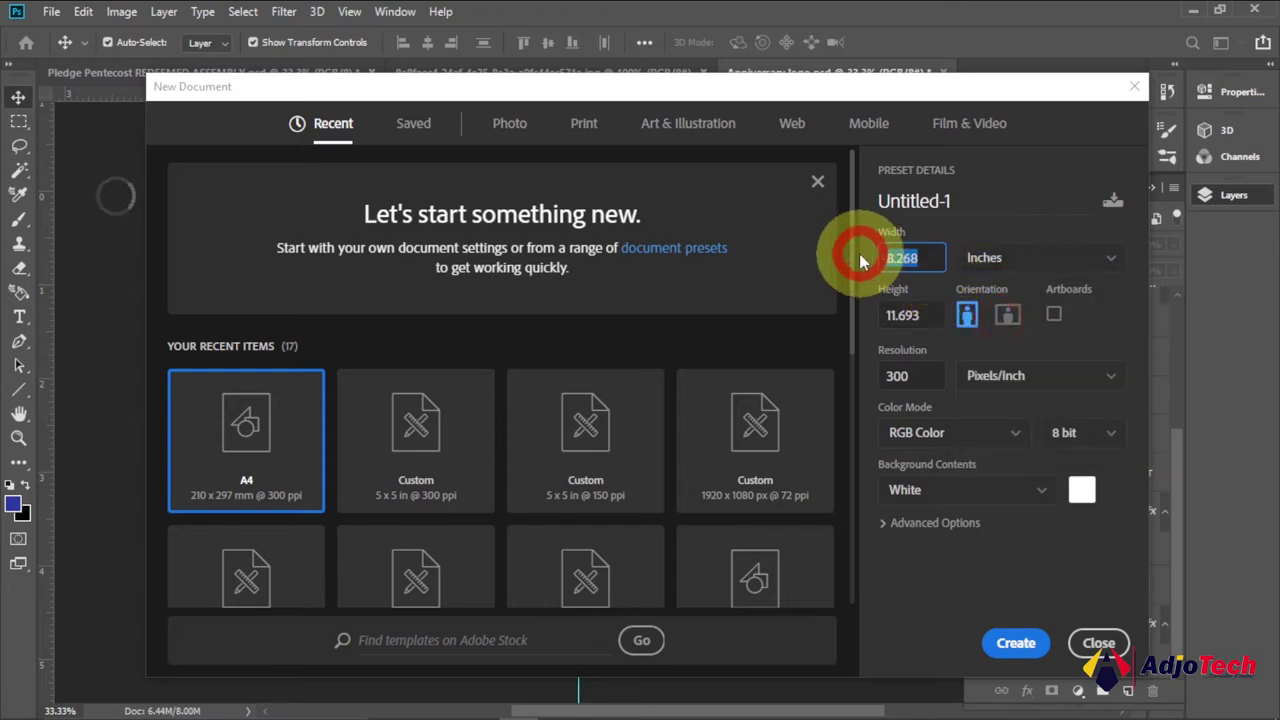
pyautogui.write('10')
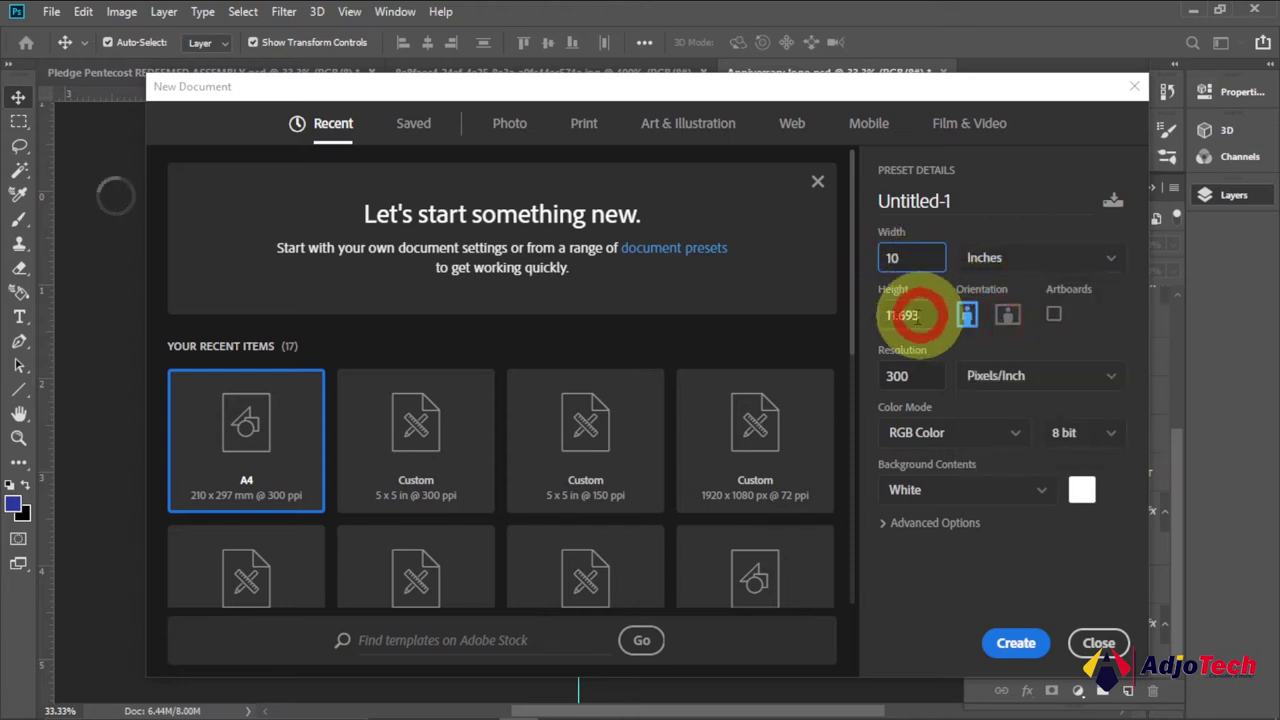
pyautogui.doubleClick(878, 318)
pyautogui.write('10')
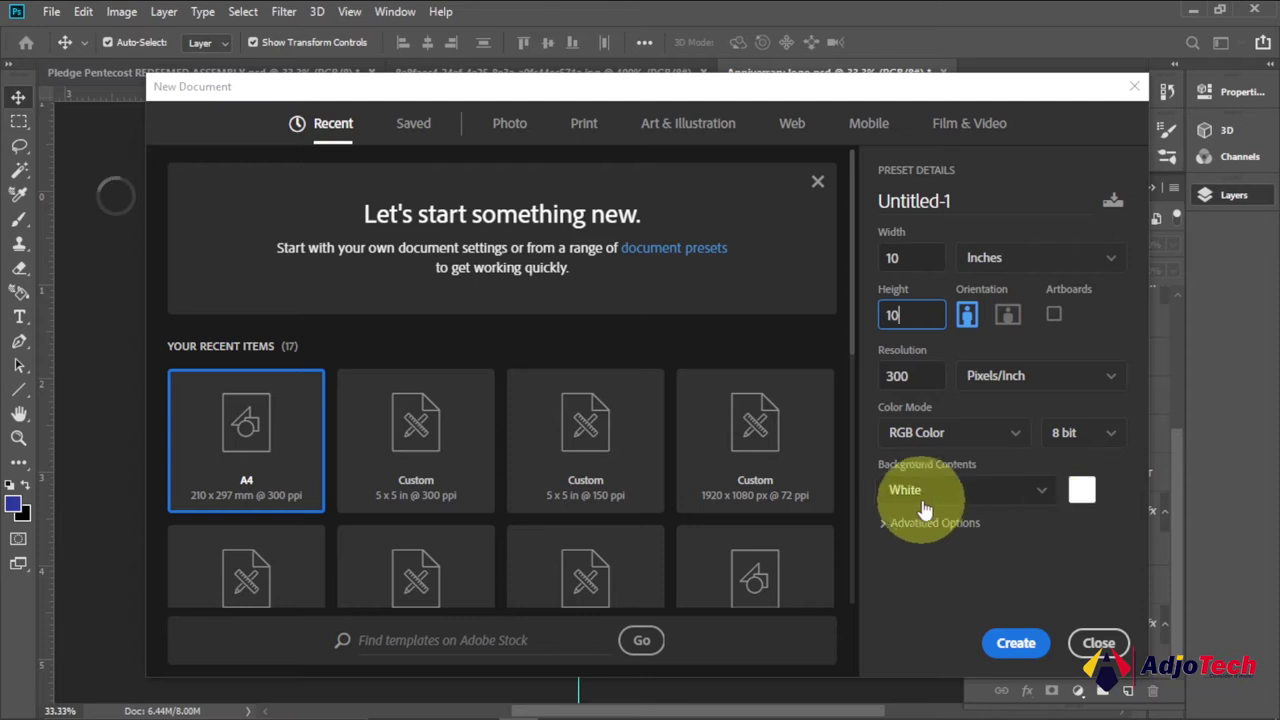
pyautogui.click(1017, 645)
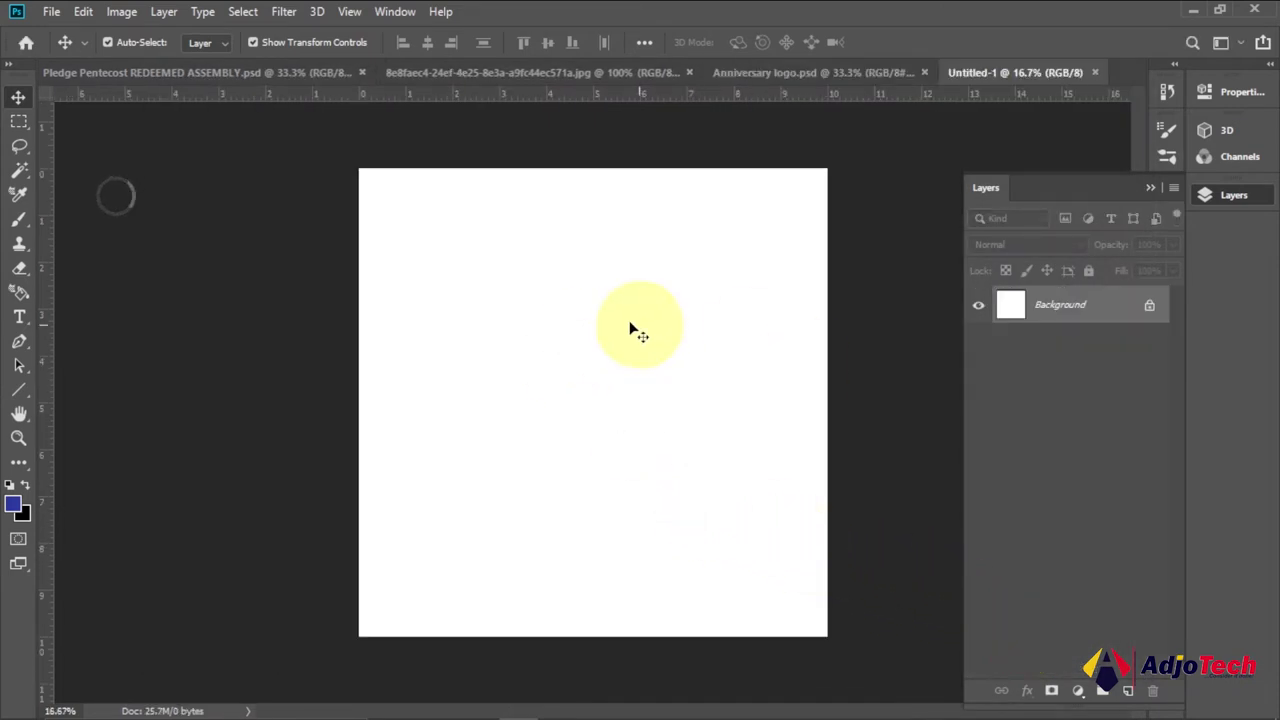
# Step: Zoom in and out on the blank canvas, compare with the Anniversary logo, and bring up the shape tools
pyautogui.click(19, 437)
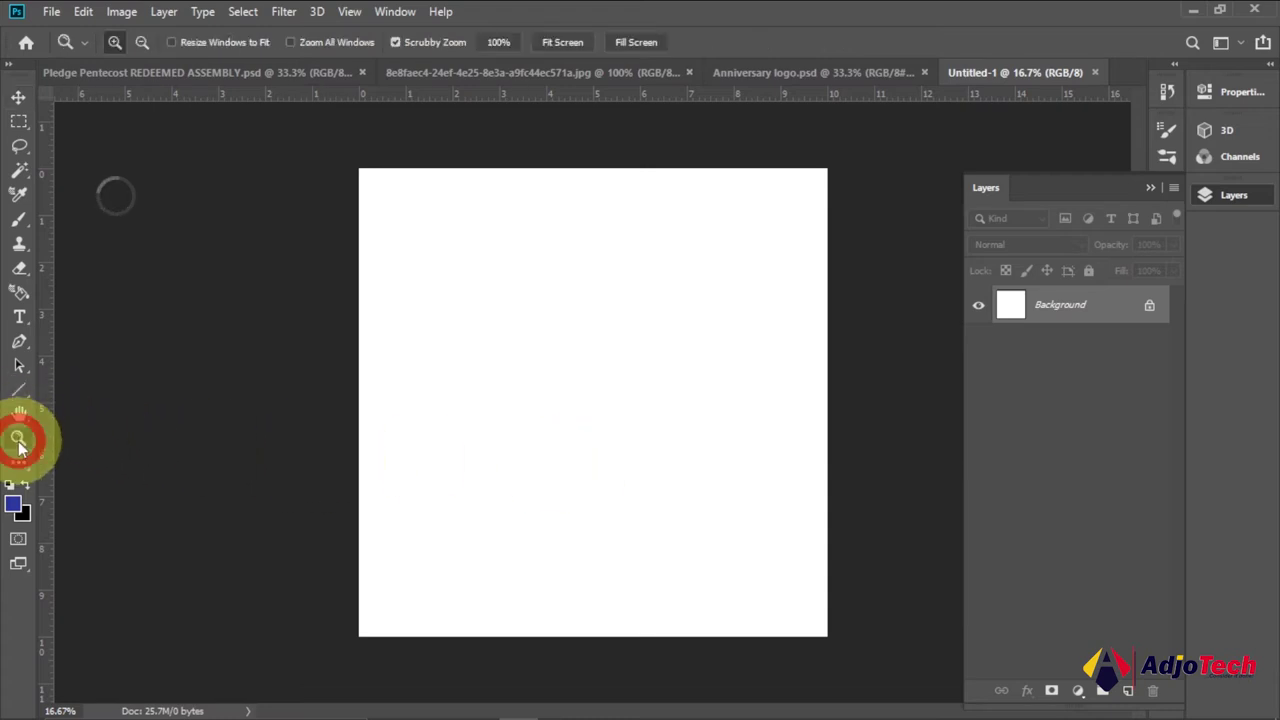
pyautogui.click(482, 418)
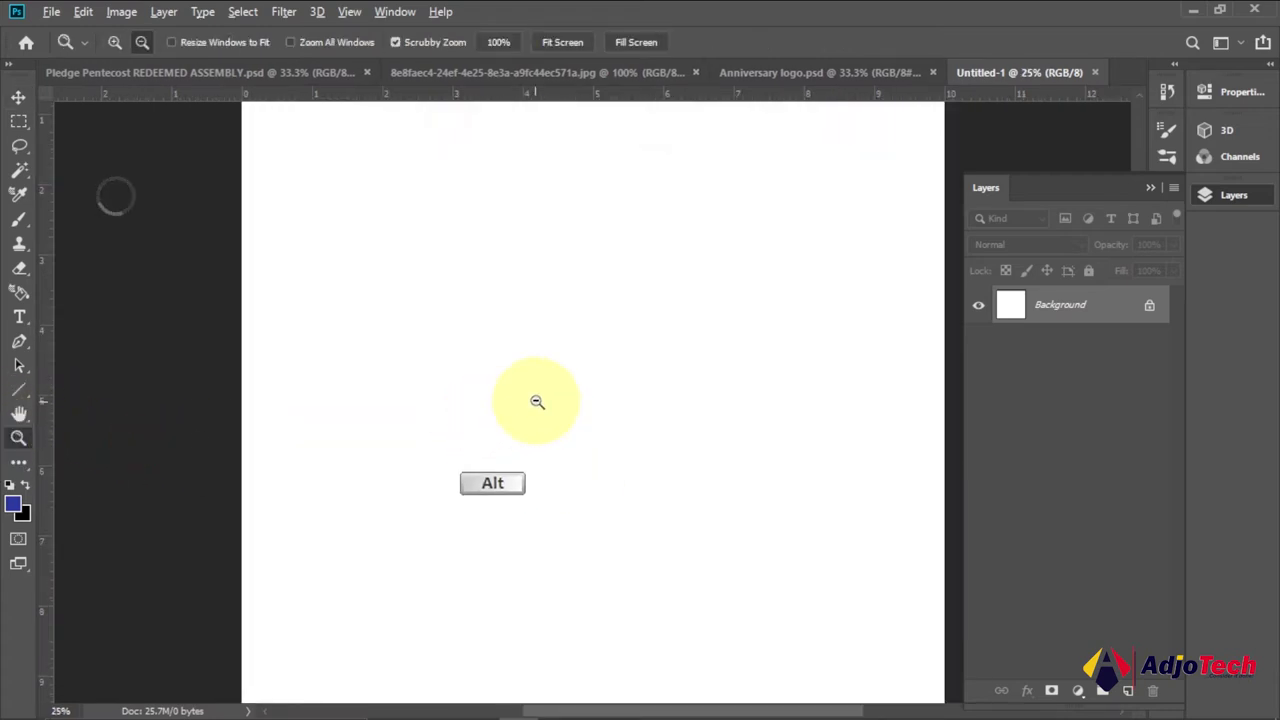
pyautogui.keyDown('alt'); pyautogui.click(537, 401); pyautogui.keyUp('alt')
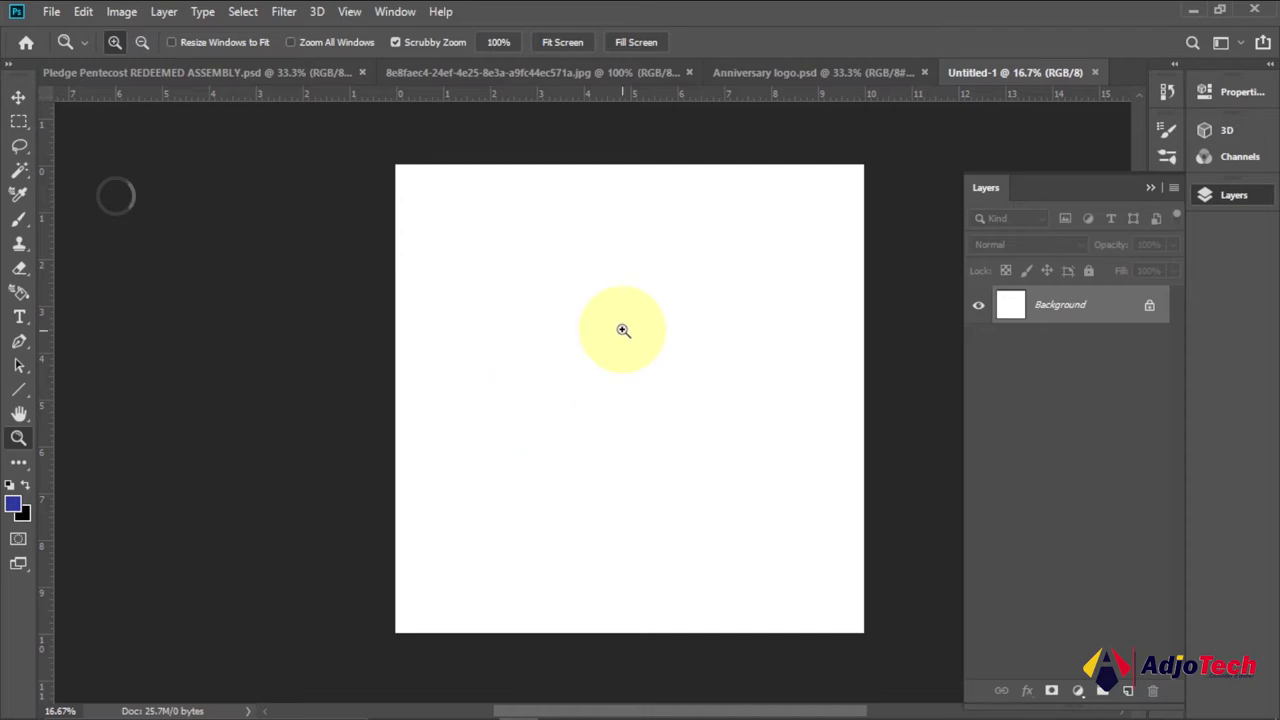
pyautogui.click(784, 78)
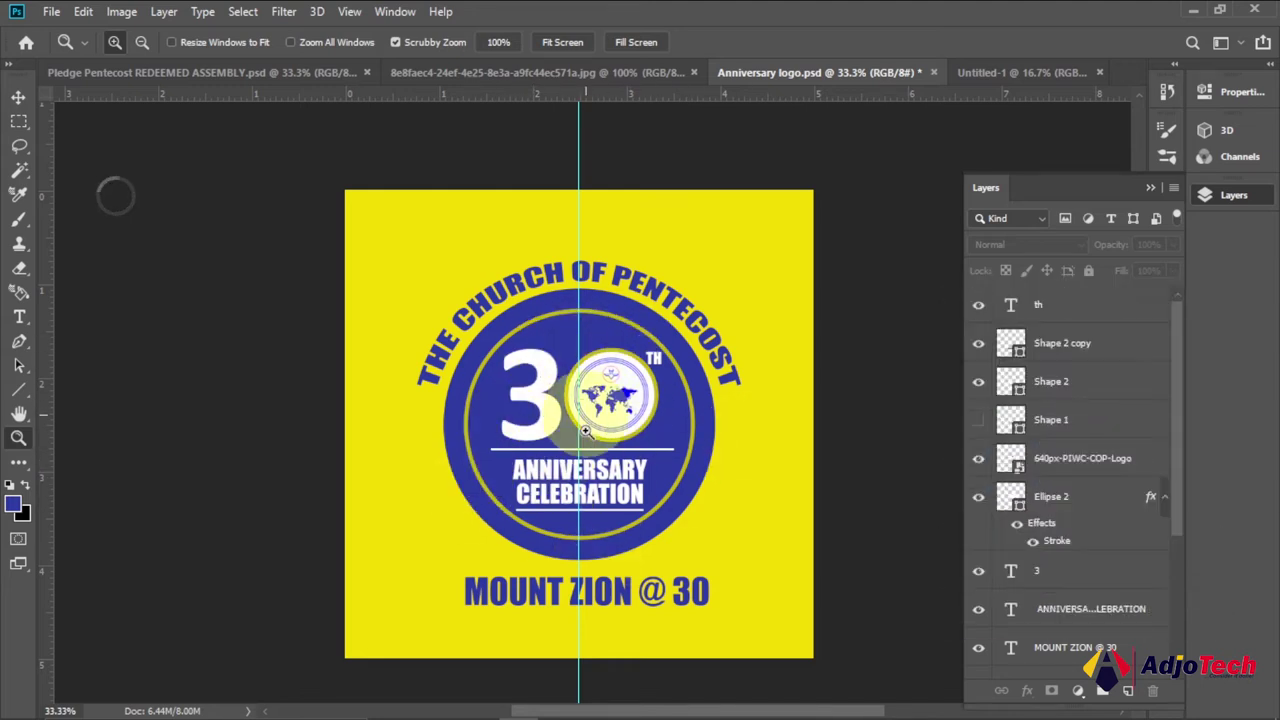
pyautogui.click(1037, 74)
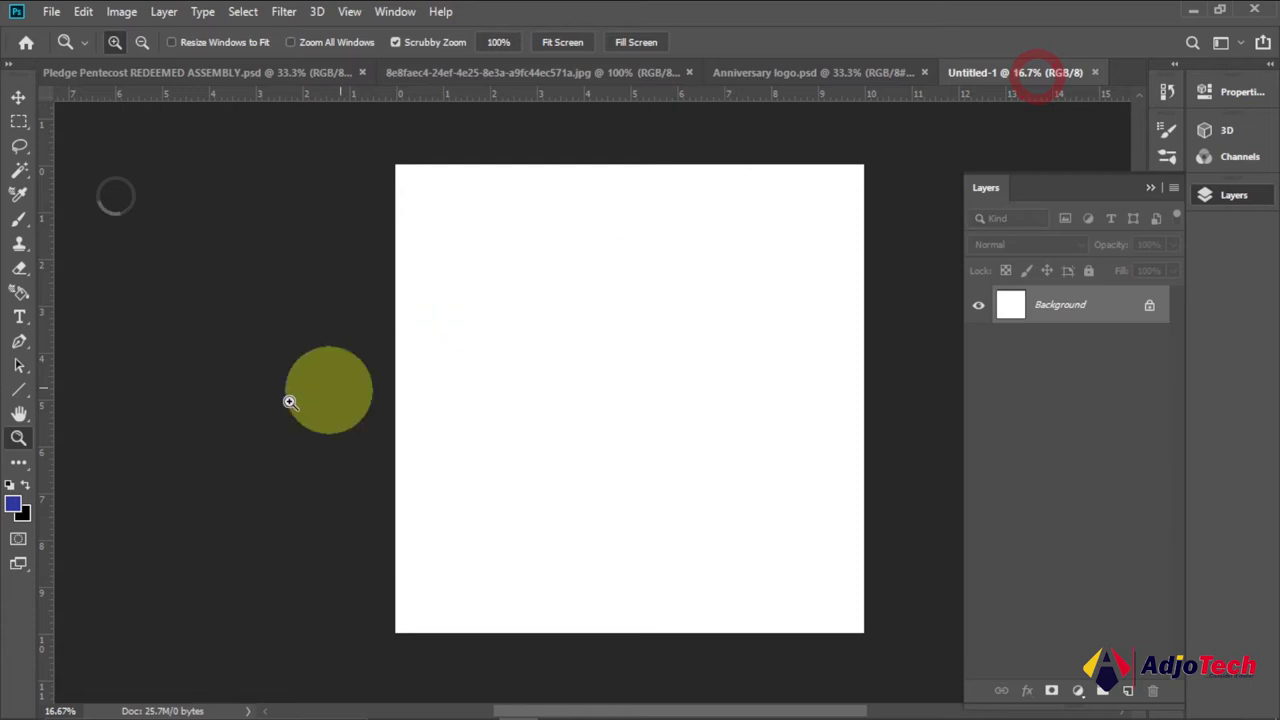
pyautogui.click(20, 391)
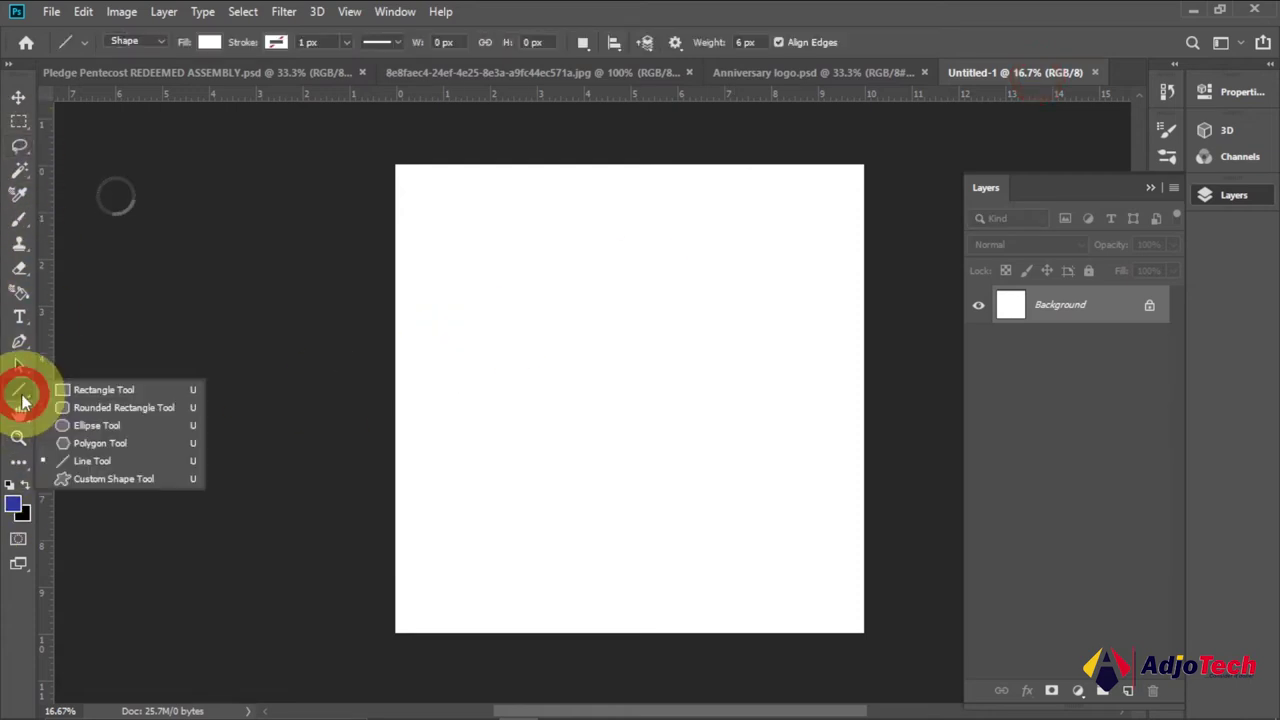
# Step: Draw a perfect circle near the canvas centre with the Ellipse Tool and fill it navy blue
pyautogui.click(108, 434)
pyautogui.moveTo(502, 268); pyautogui.dragTo(772, 598)
pyautogui.press('shift')
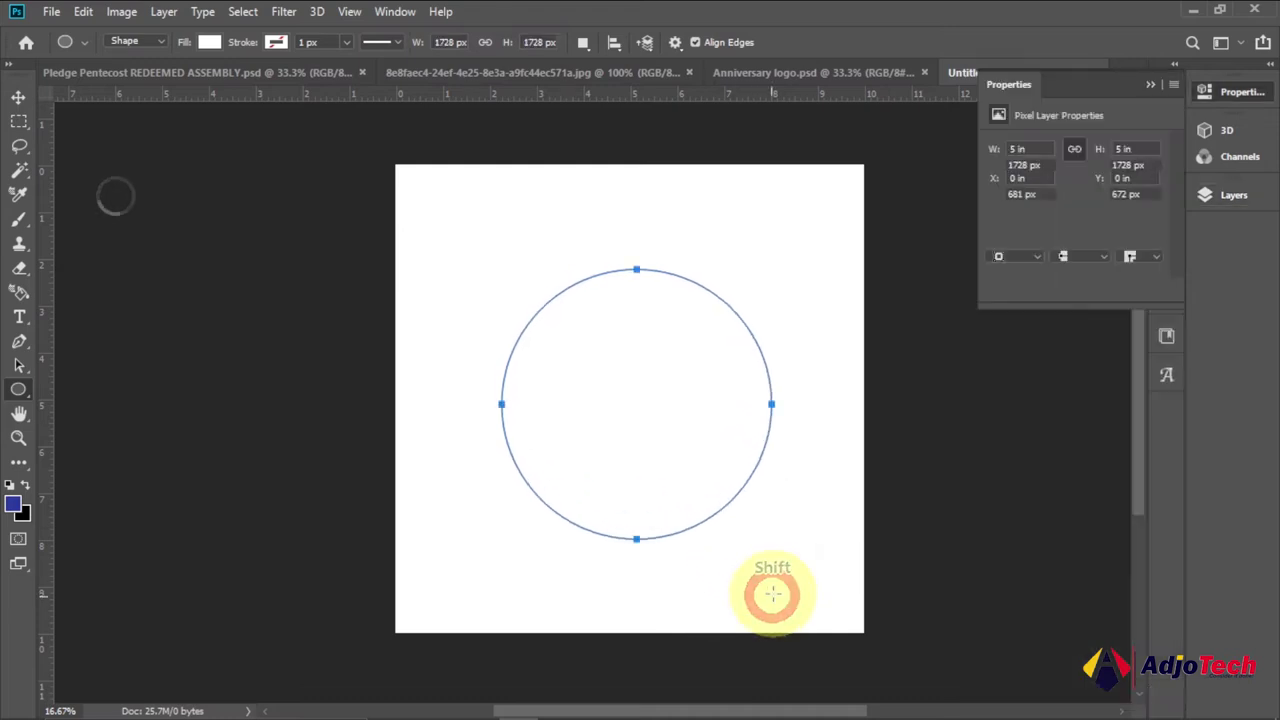
pyautogui.click(209, 42)
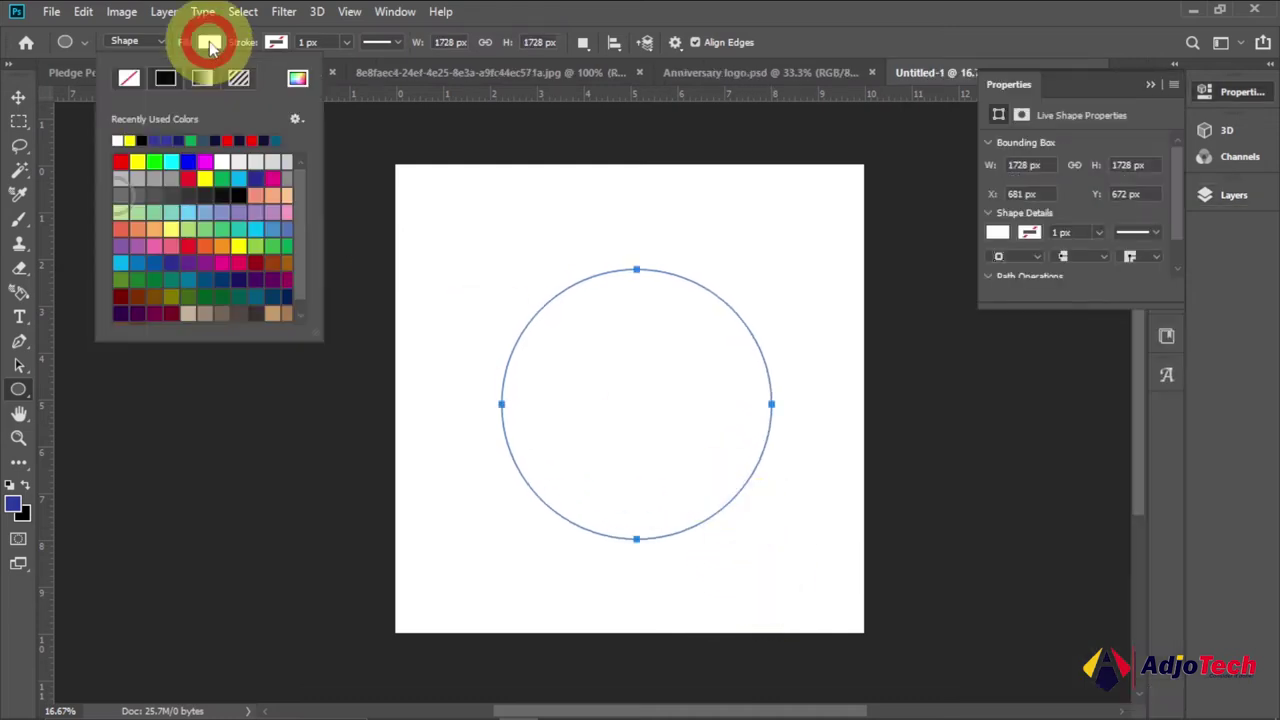
pyautogui.click(184, 140)
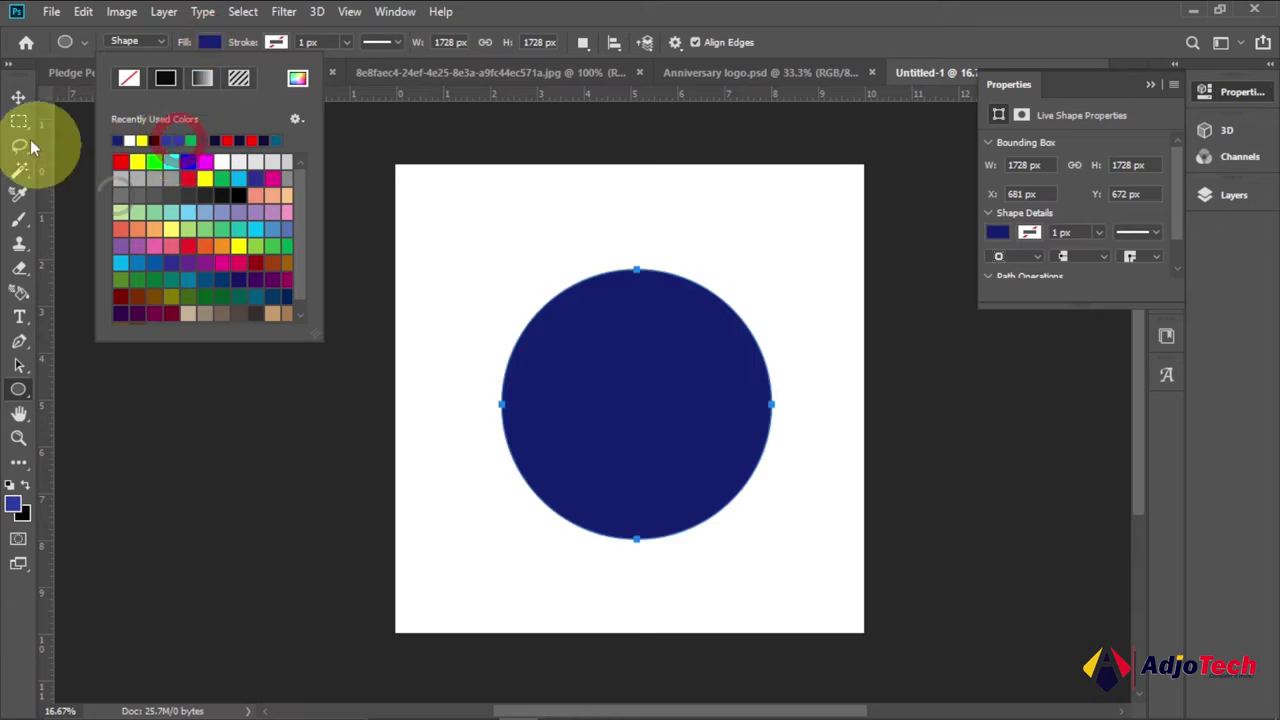
pyautogui.click(18, 97)
# Step: Reposition the navy circle slightly, then view the Anniversary logo for reference
pyautogui.click(580, 352)
pyautogui.moveTo(621, 375); pyautogui.dragTo(619, 372)
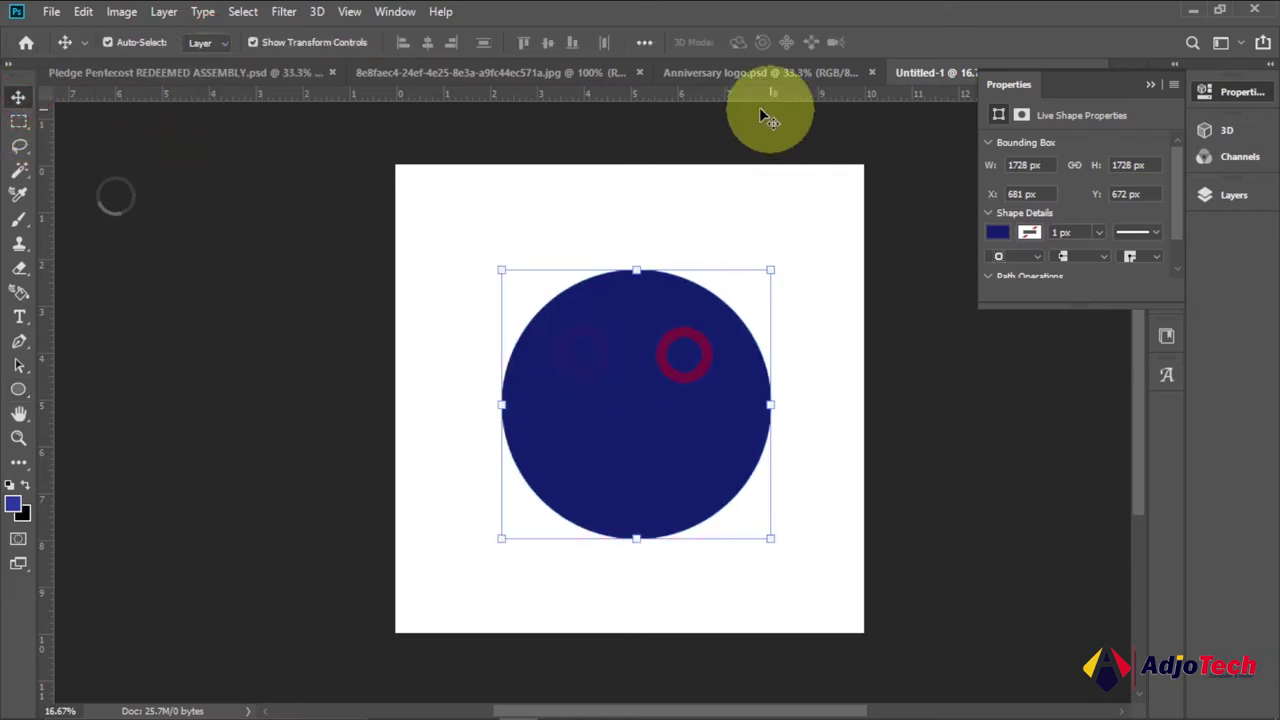
pyautogui.click(746, 80)
# Step: Sample the logo ring's blue as the foreground colour and copy its hex code 2f3ba3
pyautogui.click(12, 505)
pyautogui.click(553, 330)
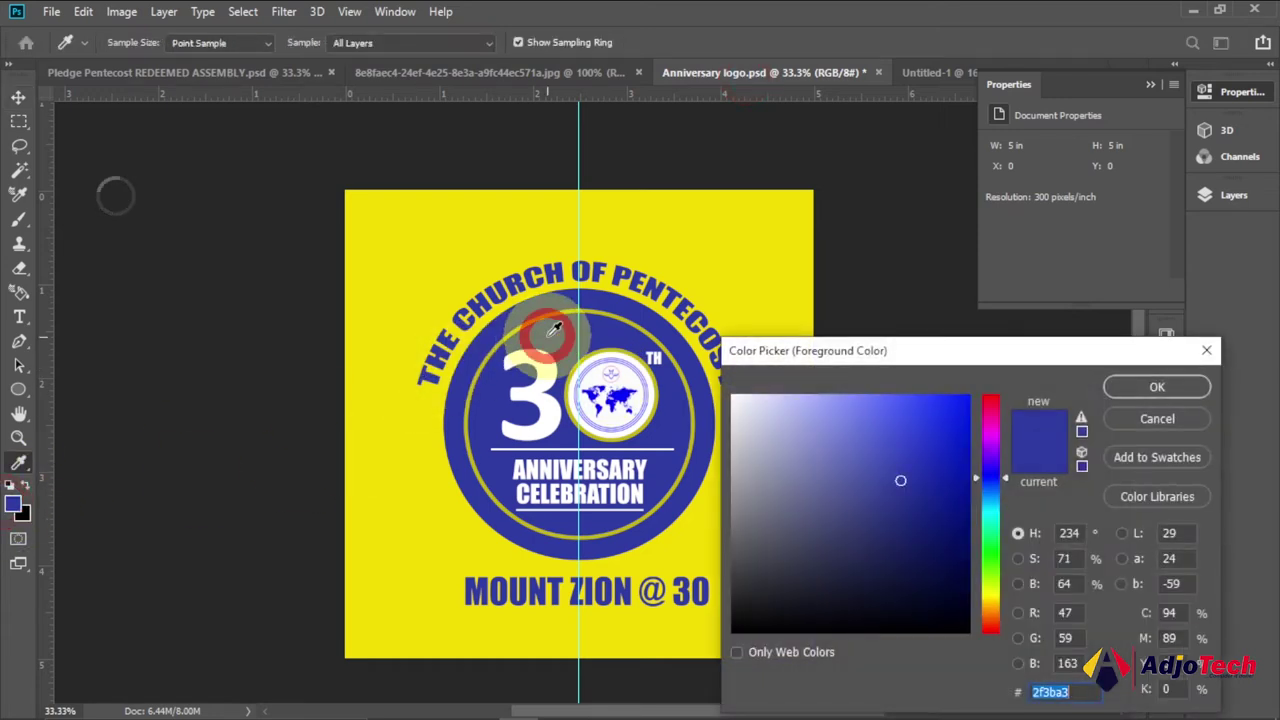
pyautogui.rightClick(1045, 692)
pyautogui.click(1080, 498)
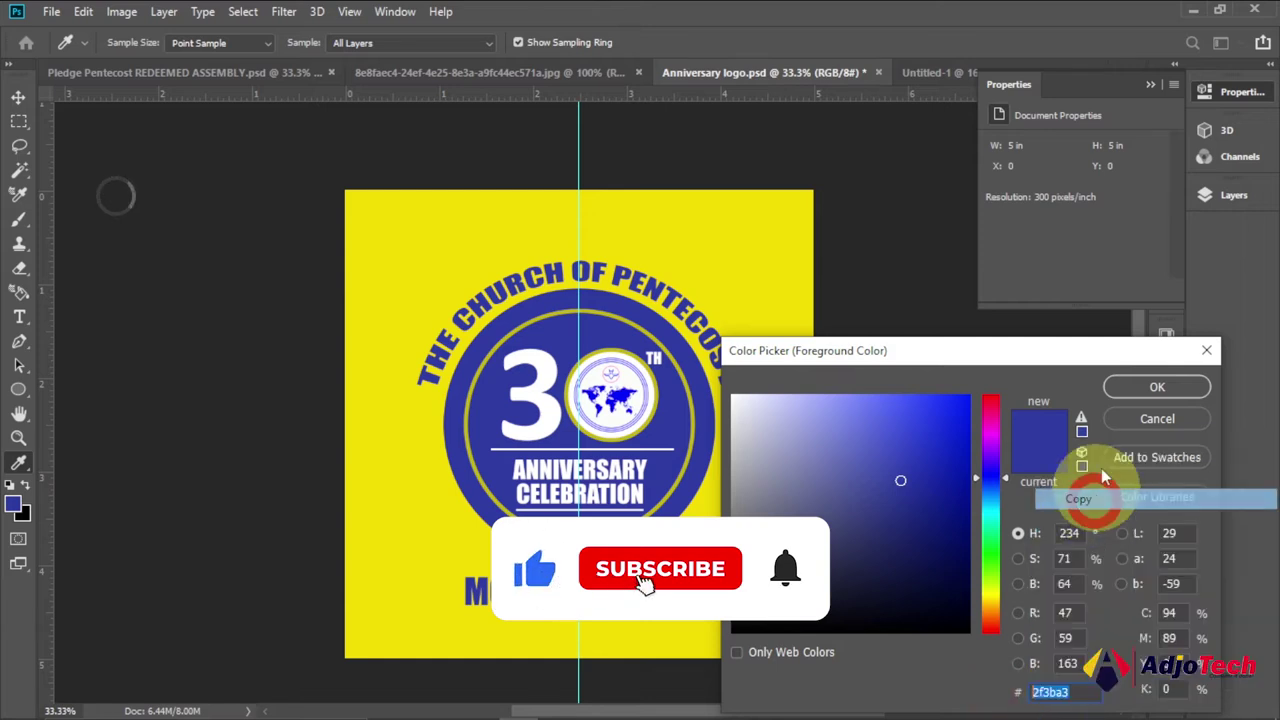
pyautogui.click(1140, 388)
pyautogui.press('v')
# Step: Give Ellipse 1 a blue 2f3ba3 Color Overlay and nudge the circle slightly upward
pyautogui.click(935, 72)
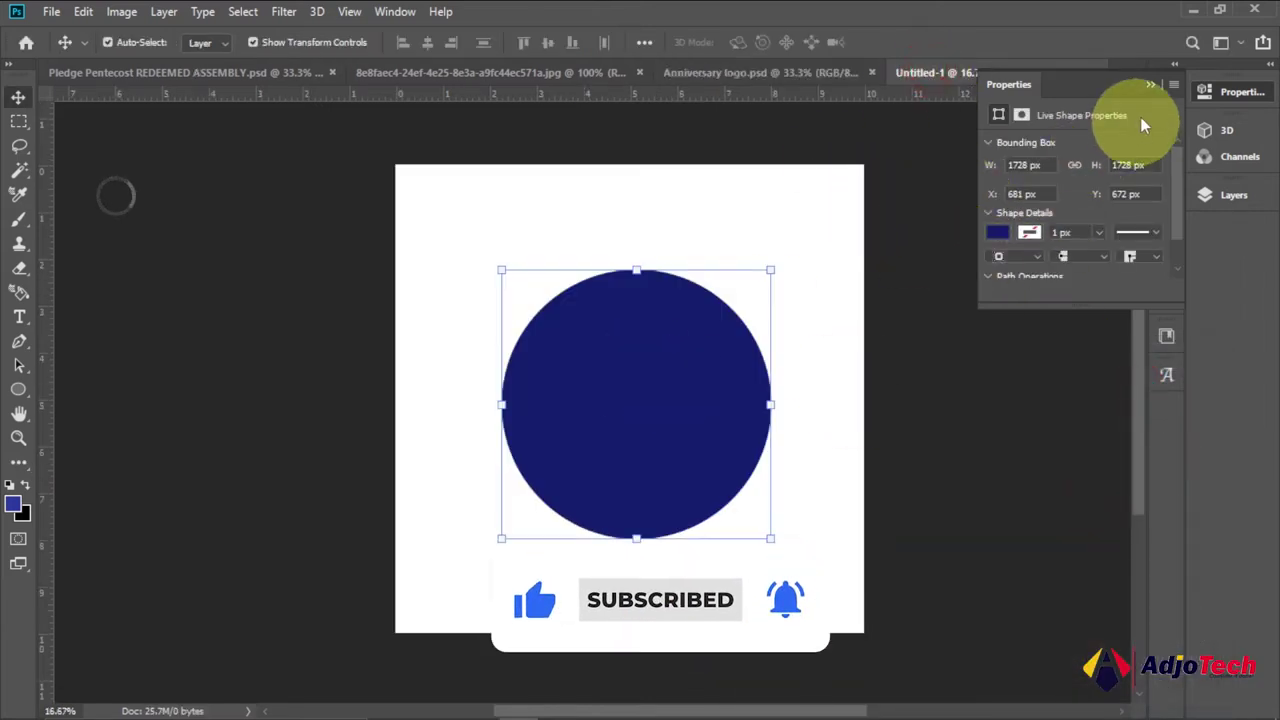
pyautogui.click(997, 232)
pyautogui.click(1234, 194)
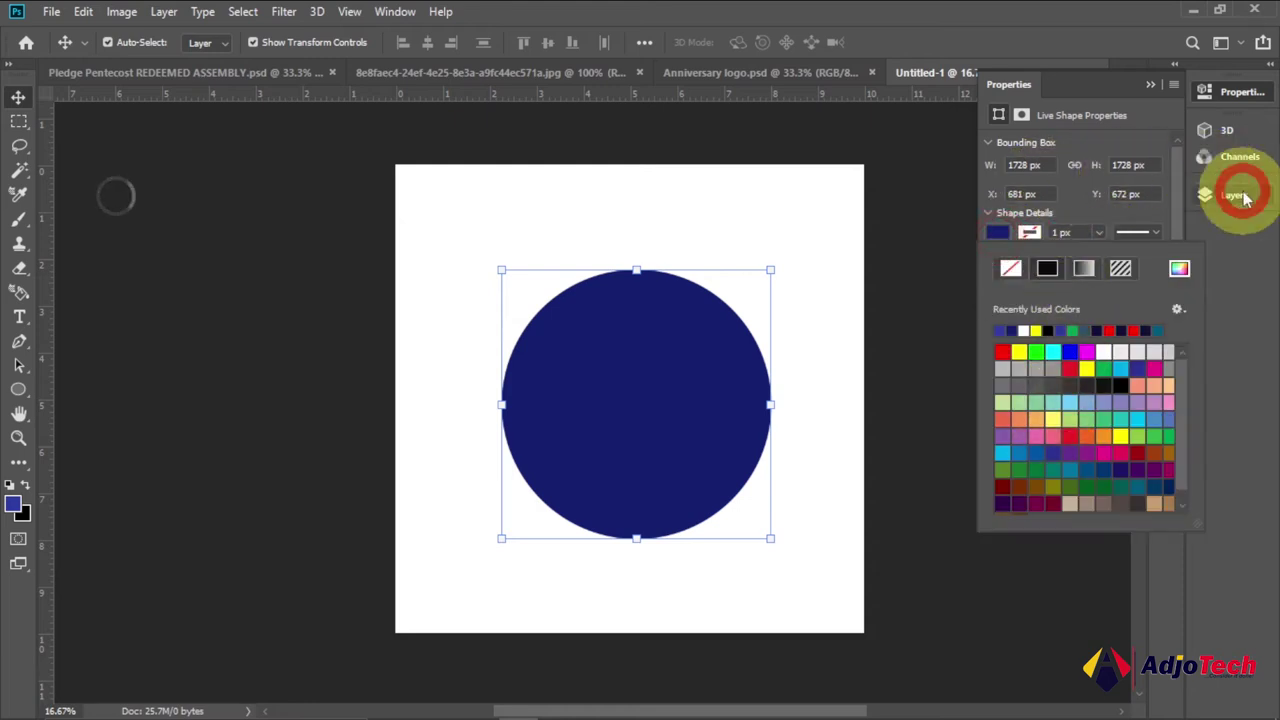
pyautogui.click(1110, 313)
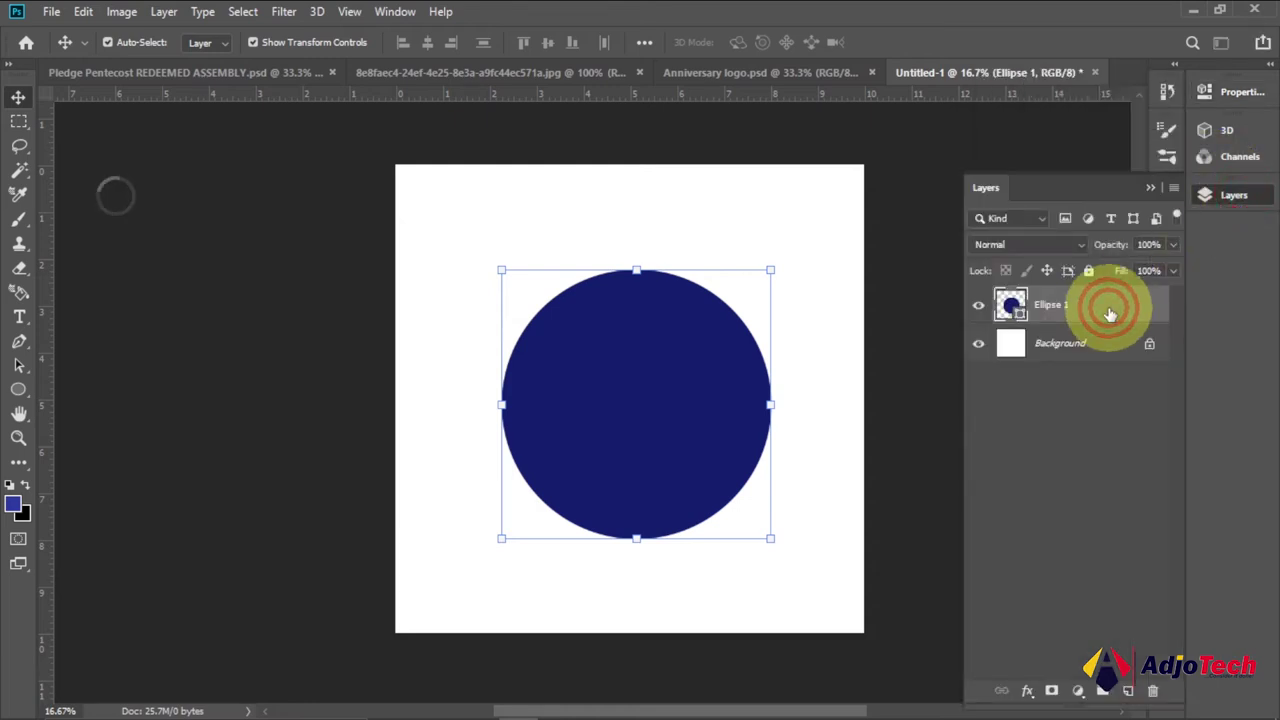
pyautogui.doubleClick(1110, 313)
pyautogui.moveTo(419, 207); pyautogui.dragTo(970, 230)
pyautogui.click(644, 487)
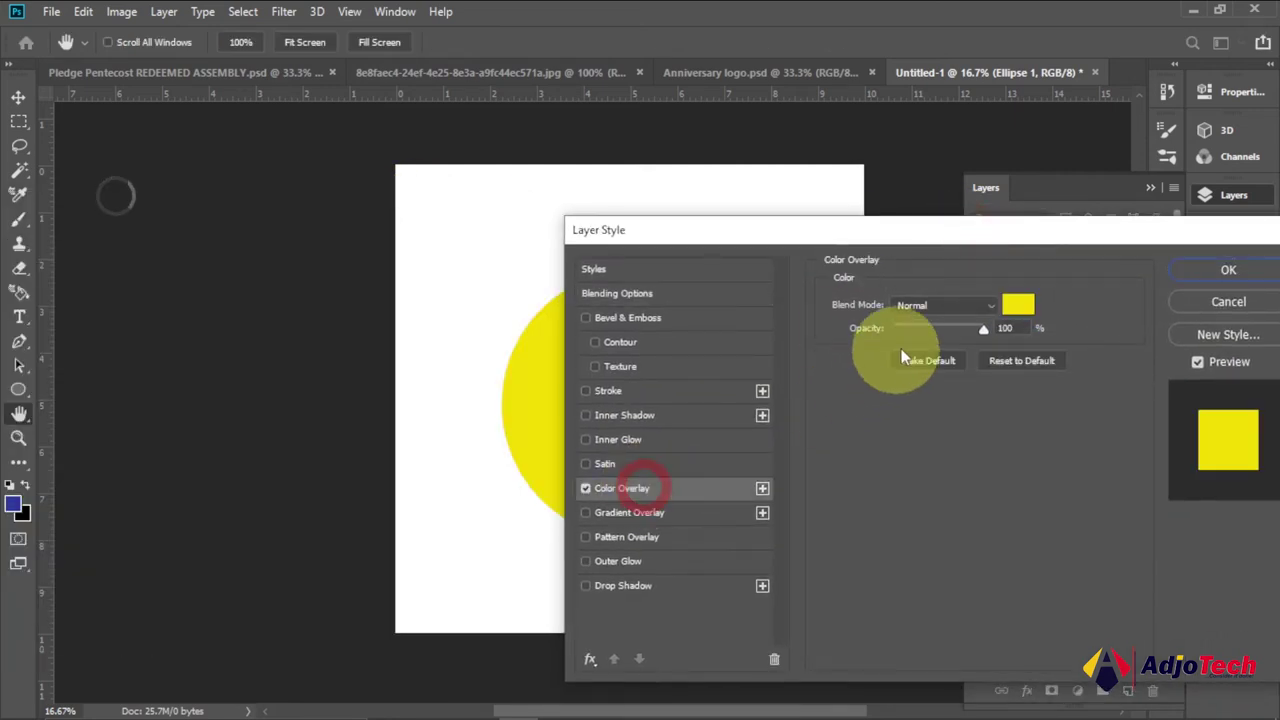
pyautogui.click(1018, 305)
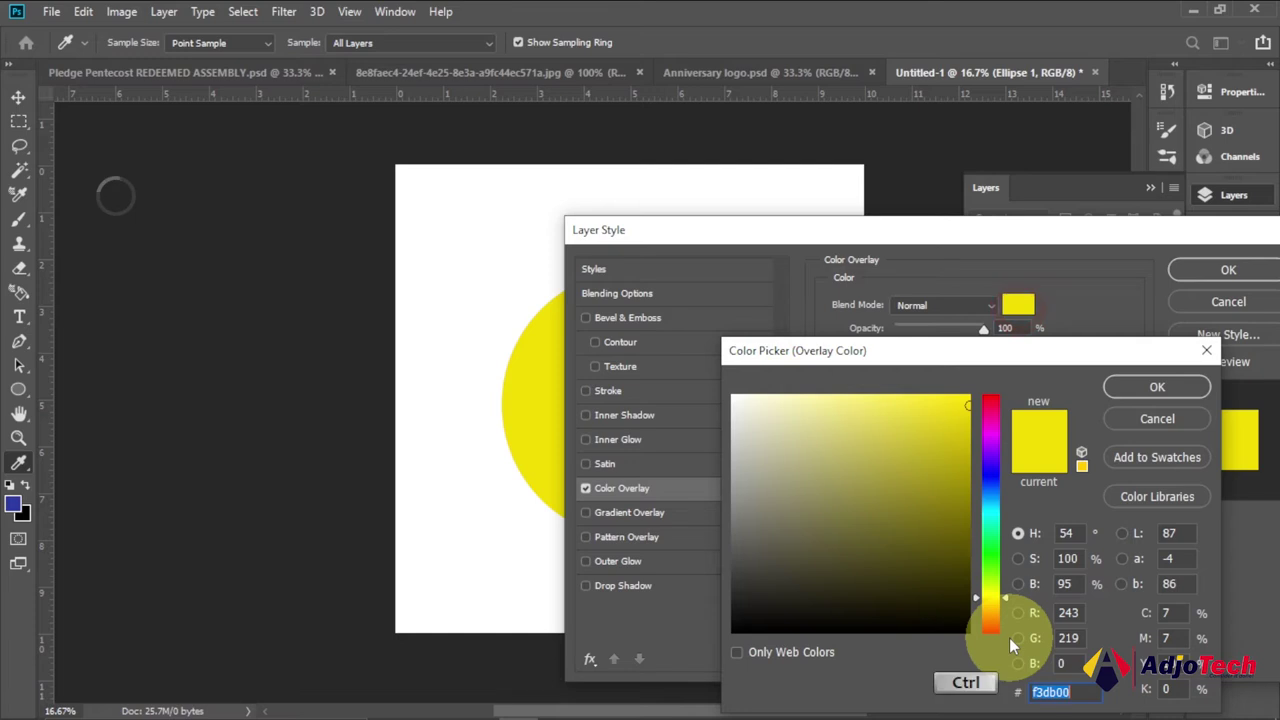
pyautogui.hotkey('ctrl', 'v')
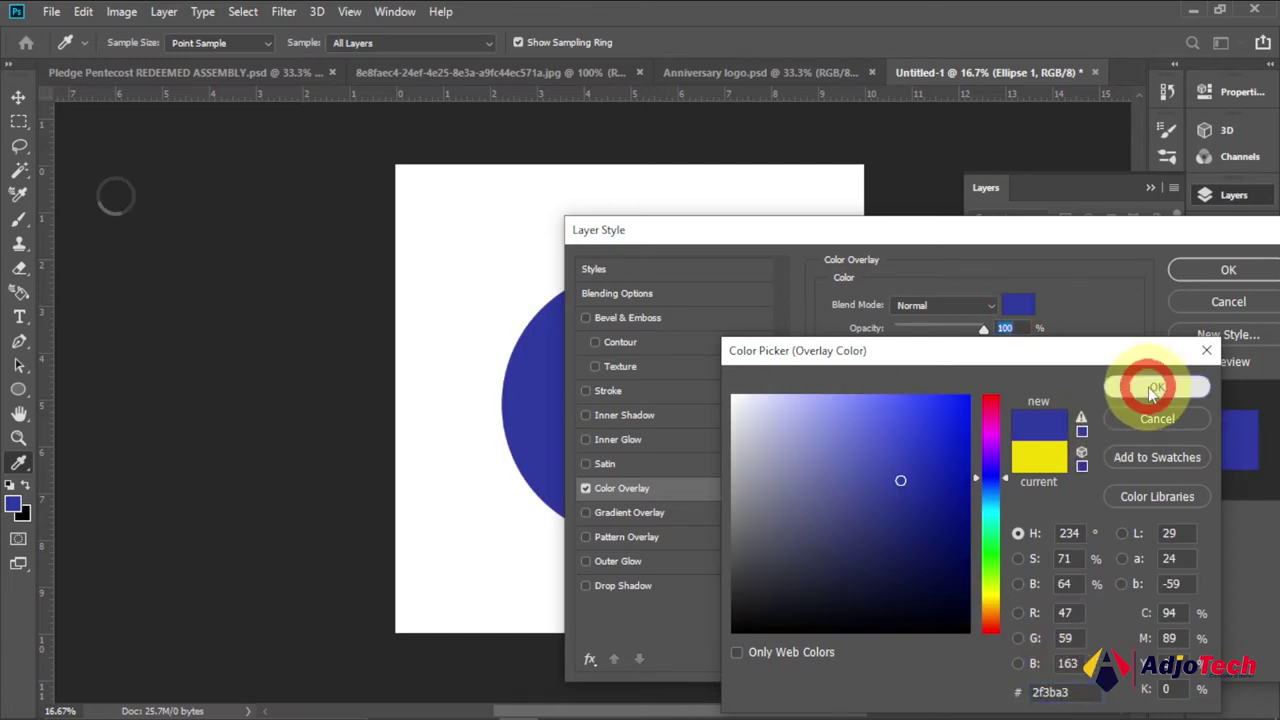
pyautogui.click(1152, 388)
pyautogui.click(1228, 270)
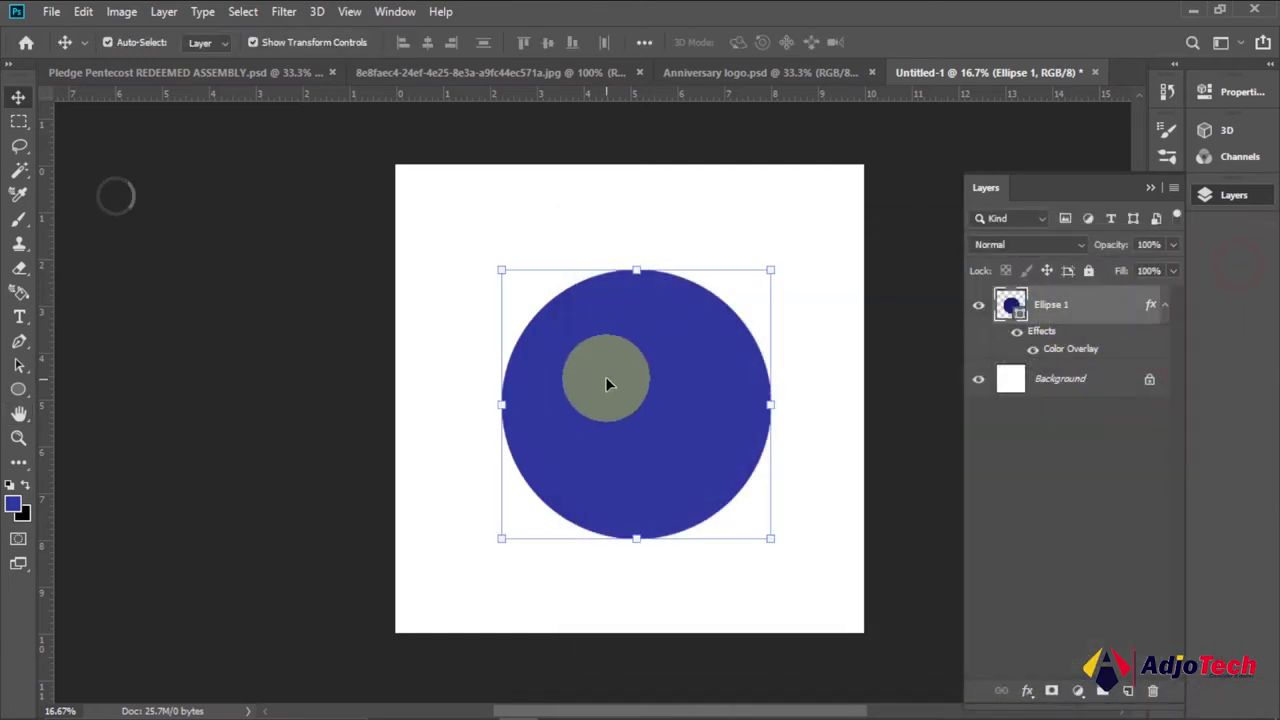
pyautogui.moveTo(605, 376); pyautogui.dragTo(605, 370)
pyautogui.click(735, 75)
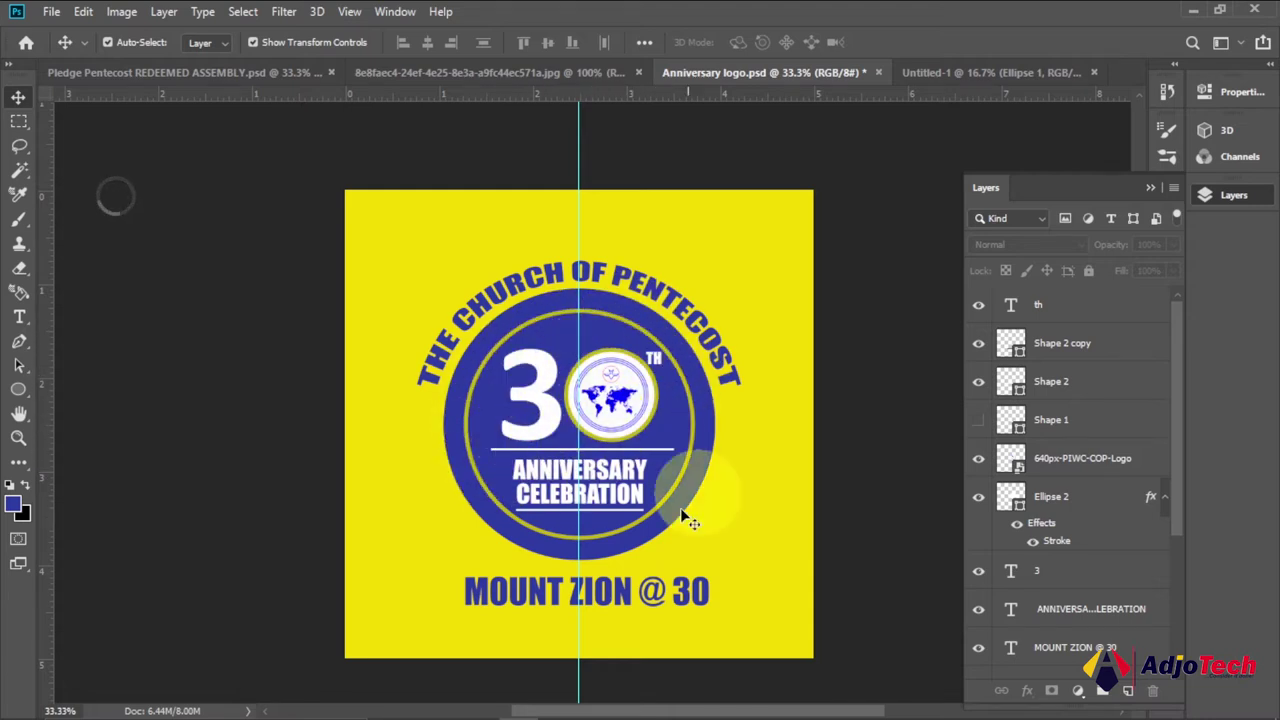
# Step: Alt-drag the blue circle to make an offset Ellipse 1 copy and open its layer style
pyautogui.click(952, 76)
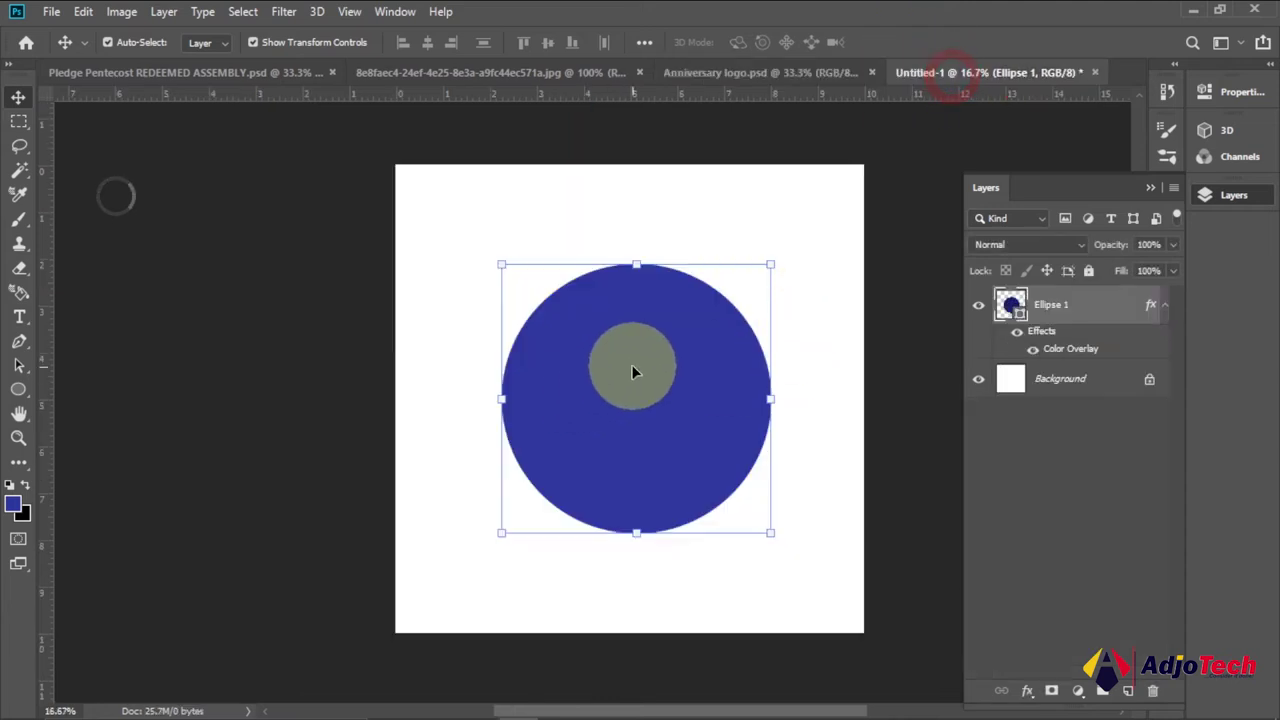
pyautogui.moveTo(631, 364); pyautogui.dragTo(586, 352)
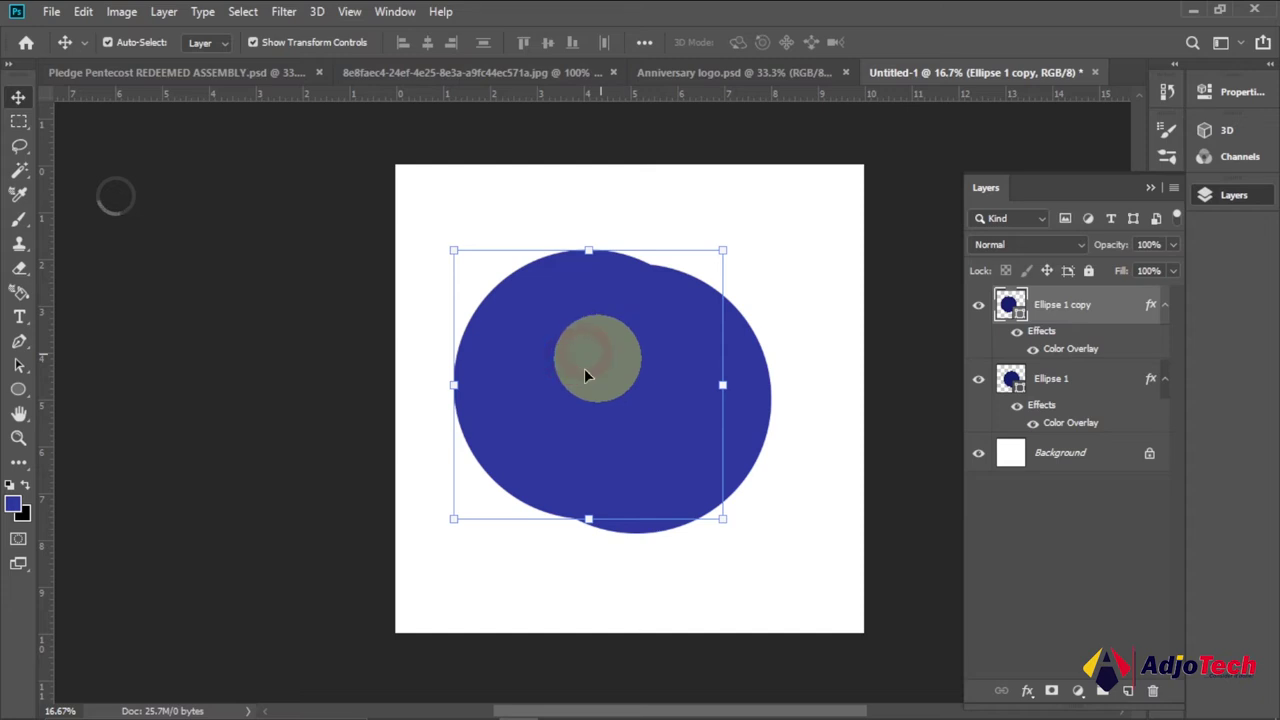
pyautogui.doubleClick(1118, 318)
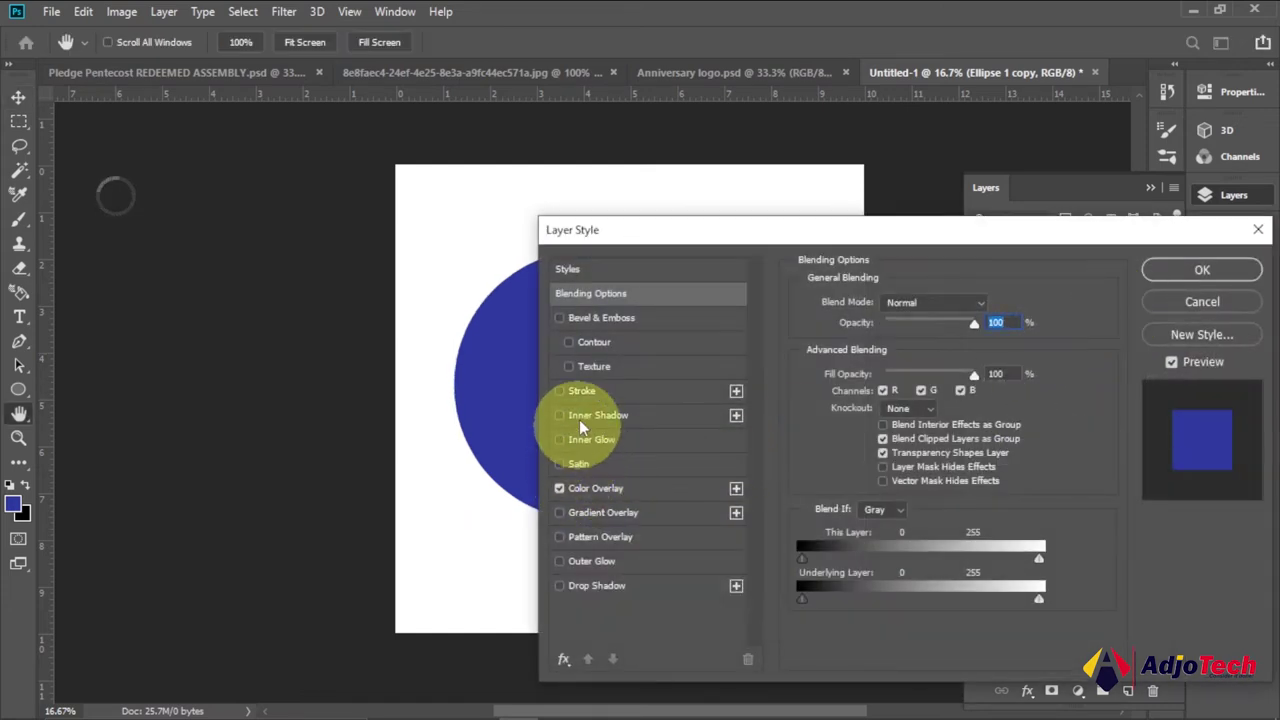
# Step: Add a 38 px yellow inside stroke to Ellipse 1 copy
pyautogui.click(585, 391)
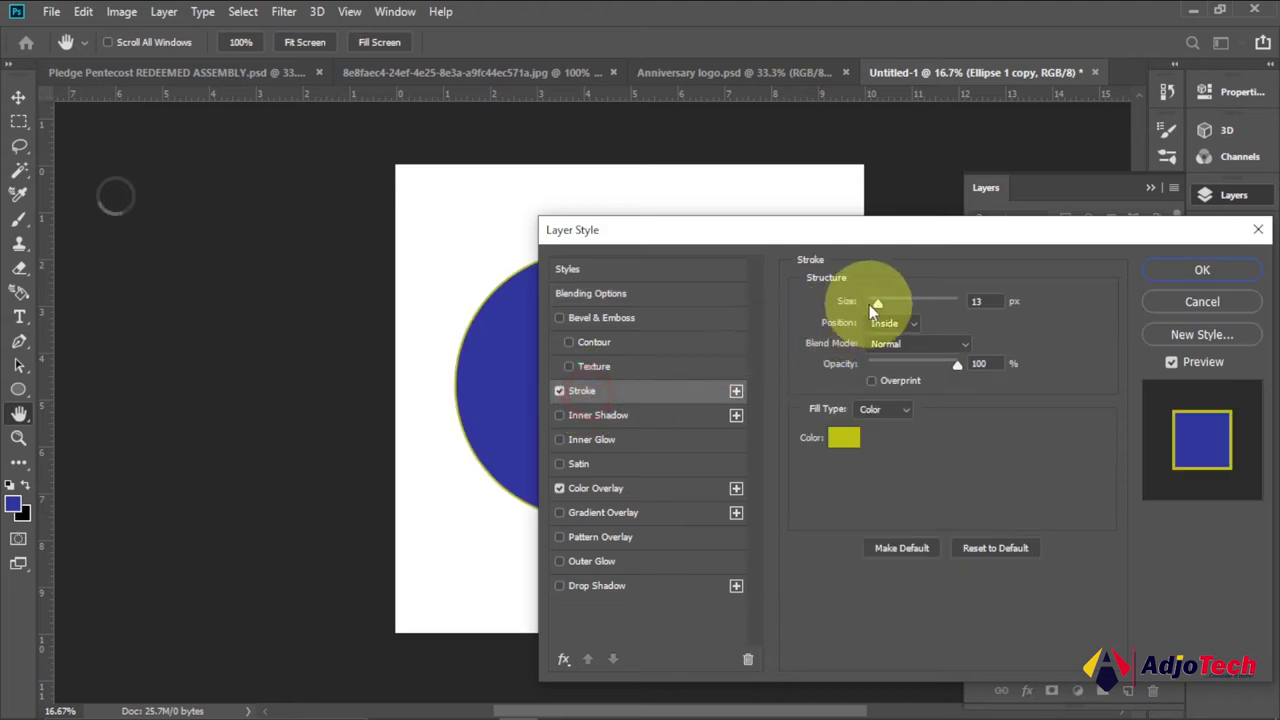
pyautogui.moveTo(880, 311); pyautogui.dragTo(882, 311)
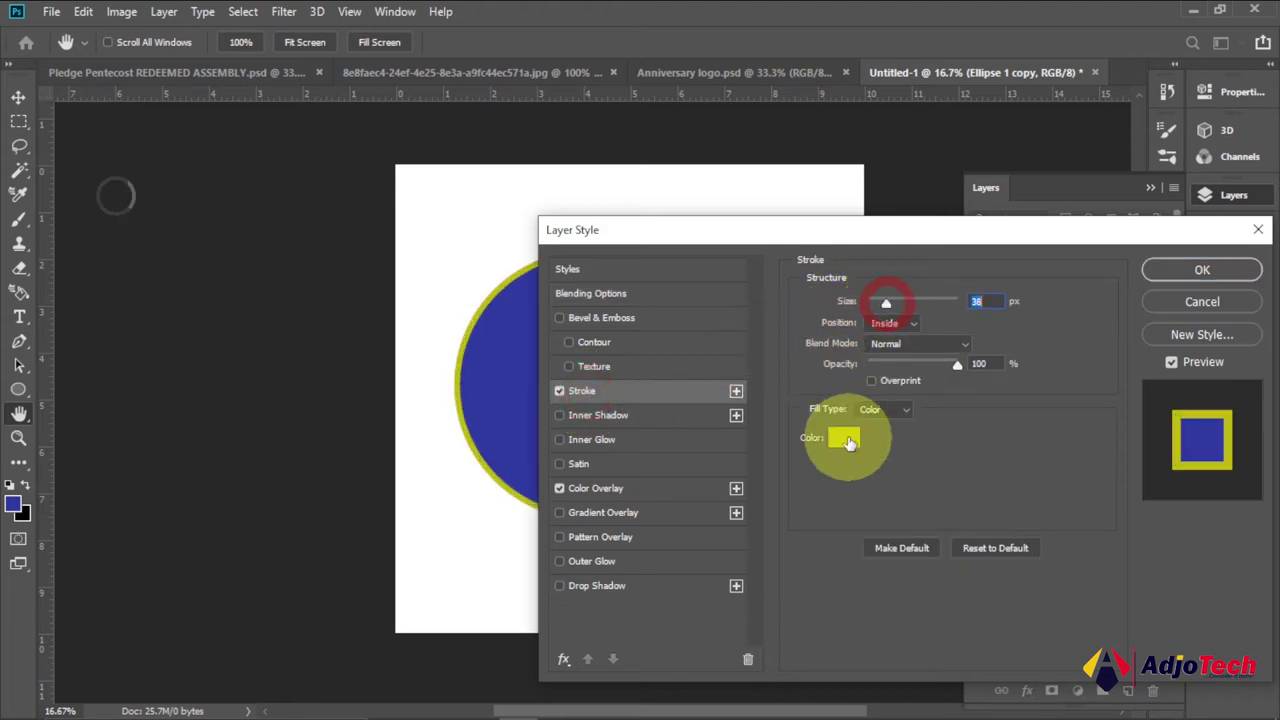
pyautogui.click(843, 437)
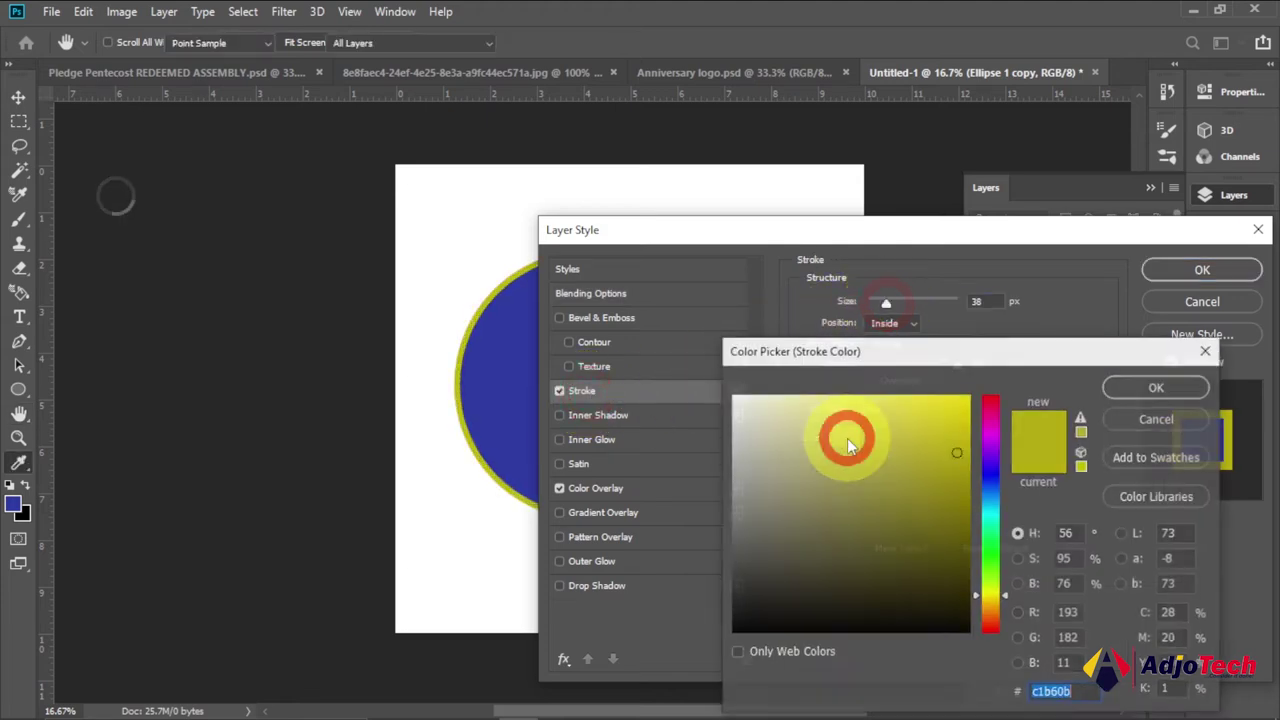
pyautogui.click(1143, 388)
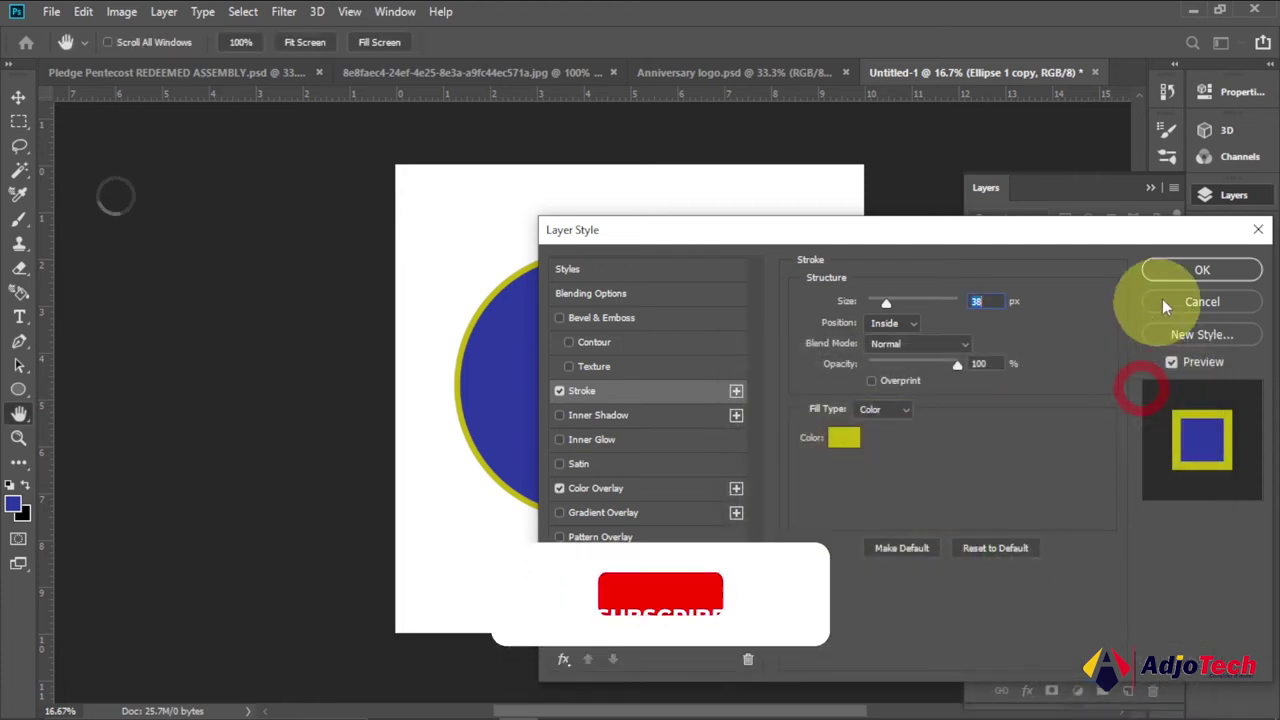
pyautogui.click(1185, 270)
# Step: Scale the copy proportionally to about 87.5% and centre it over the original circle
pyautogui.click(600, 386)
pyautogui.moveTo(612, 393); pyautogui.dragTo(653, 407)
pyautogui.moveTo(494, 264); pyautogui.dragTo(525, 296)
pyautogui.moveTo(651, 436); pyautogui.dragTo(646, 432)
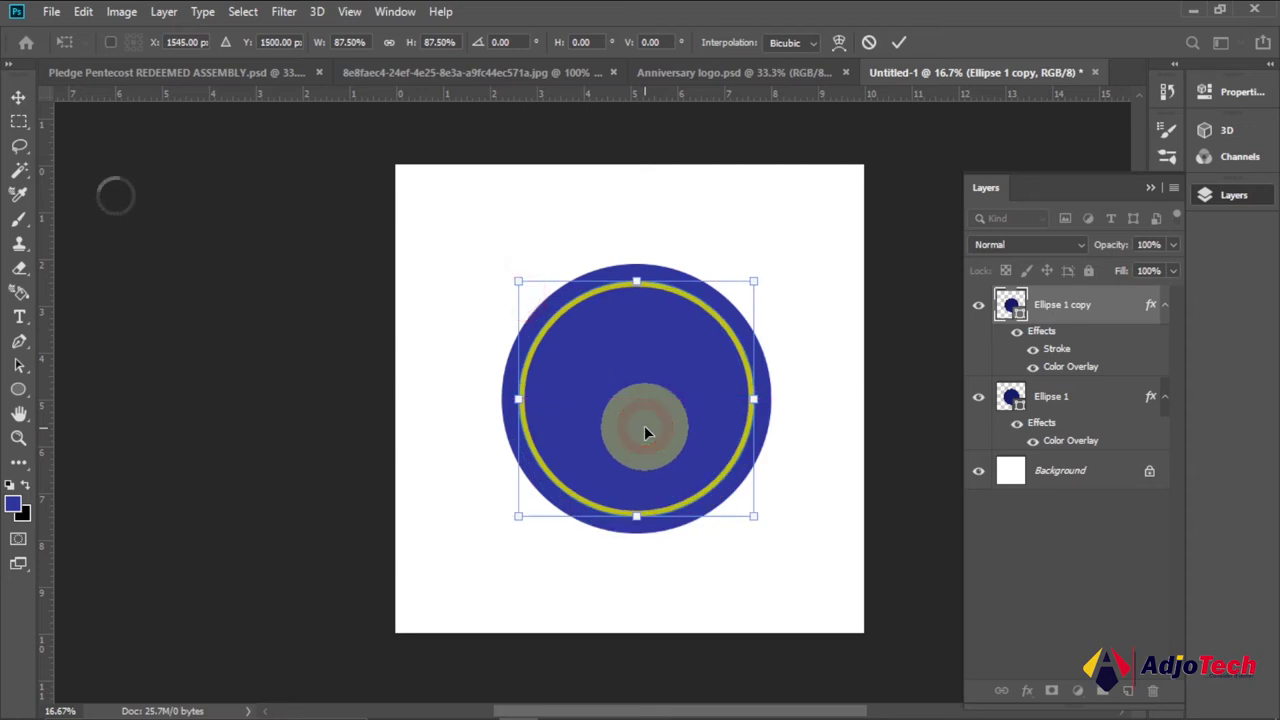
pyautogui.moveTo(644, 425); pyautogui.dragTo(644, 425)
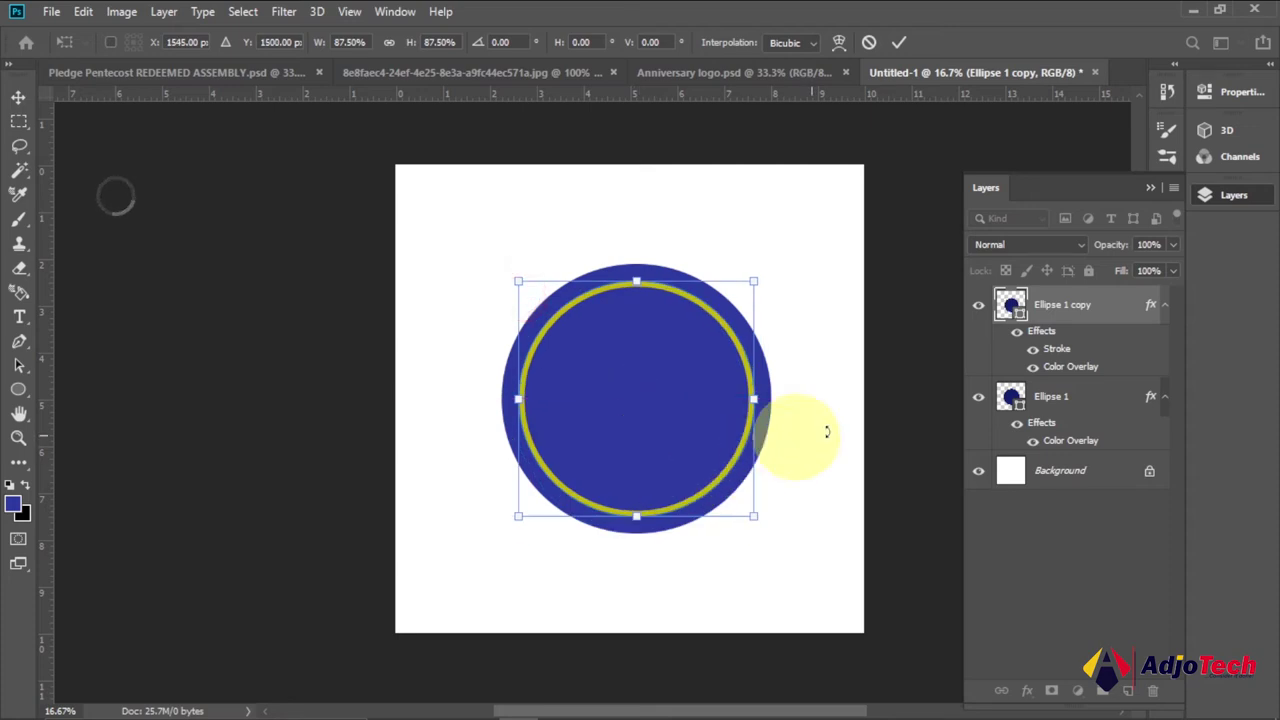
pyautogui.keyDown('ctrl'); pyautogui.click(1097, 405); pyautogui.keyUp('ctrl')
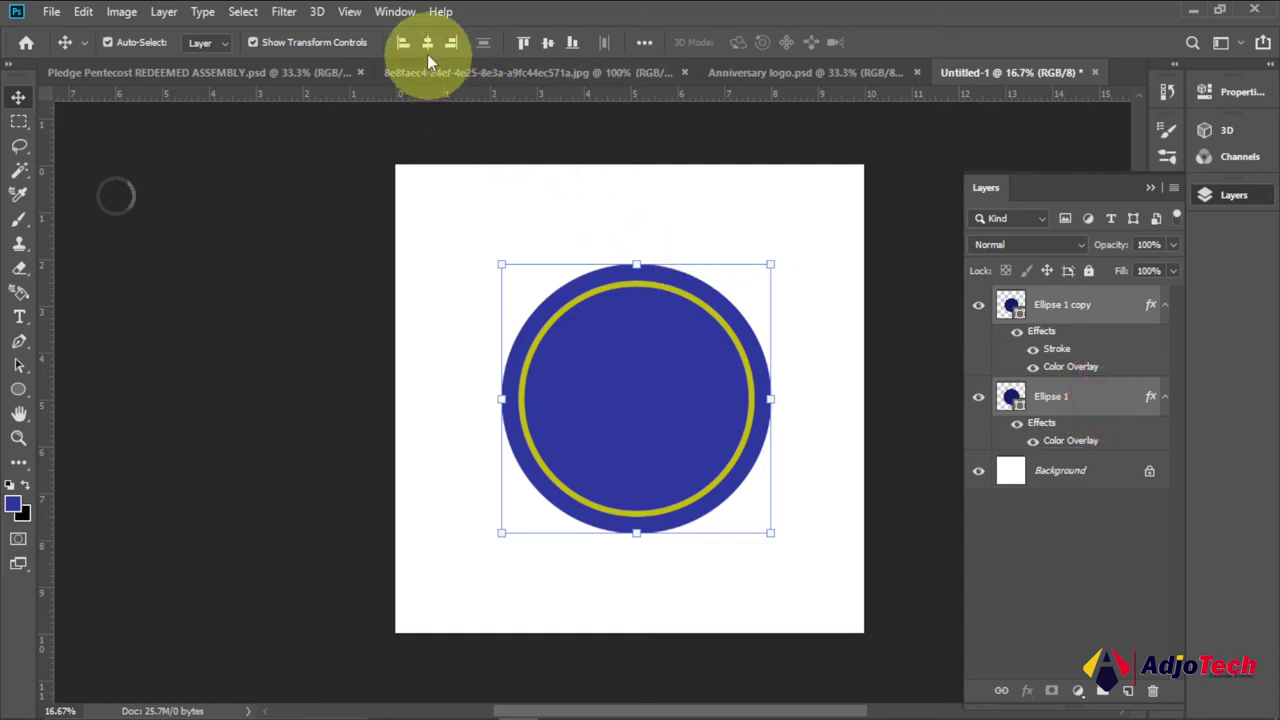
# Step: Align both circles' horizontal centres and add vertical guides near the left and right edges
pyautogui.click(427, 46)
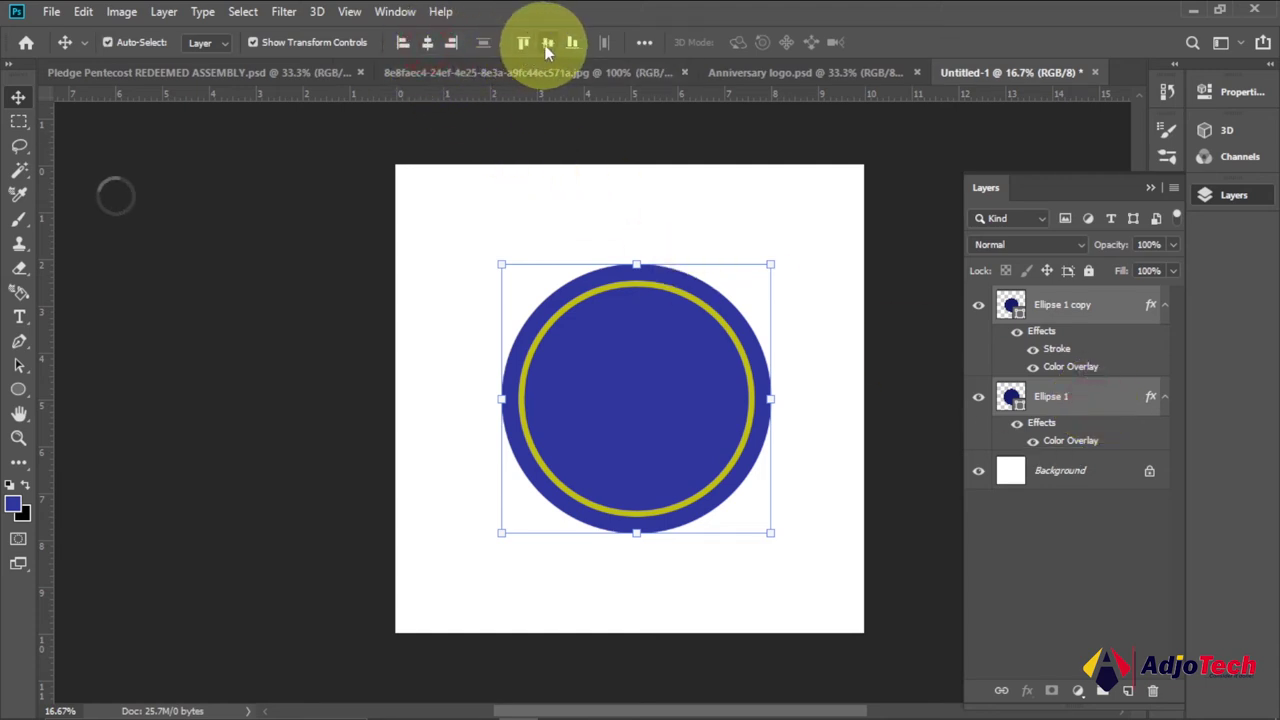
pyautogui.click(340, 352)
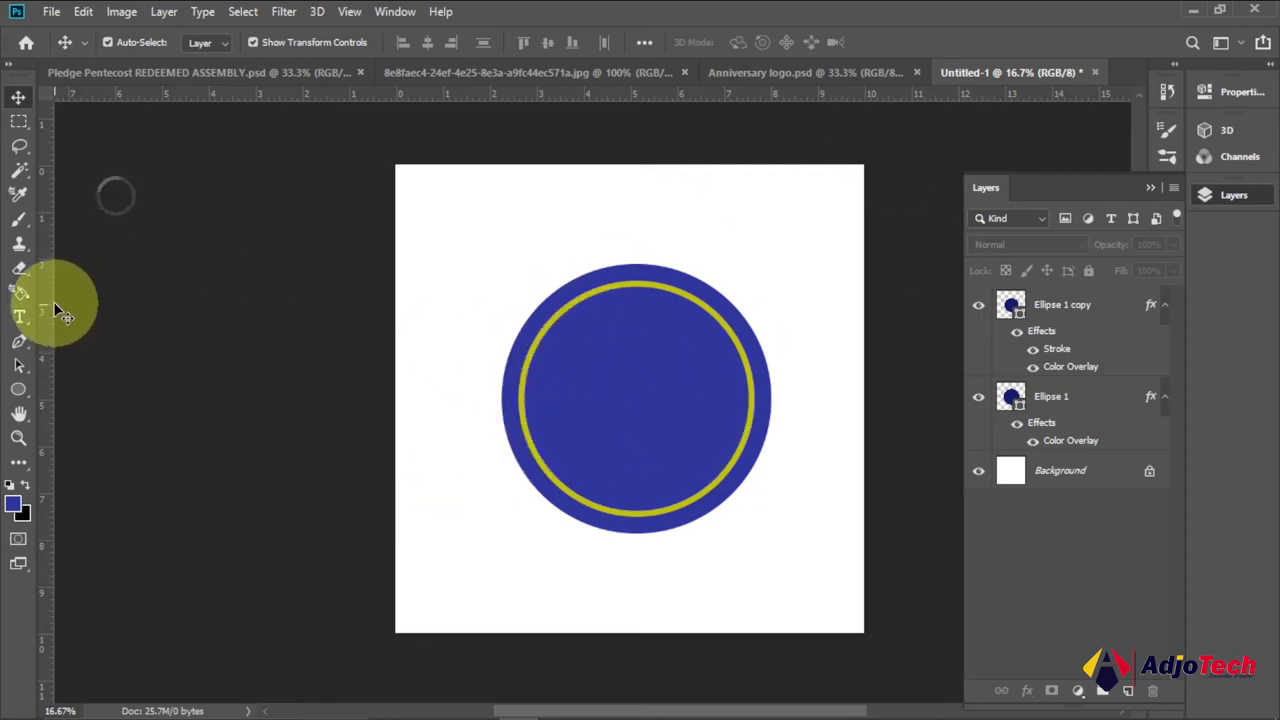
pyautogui.moveTo(46, 300); pyautogui.dragTo(430, 341)
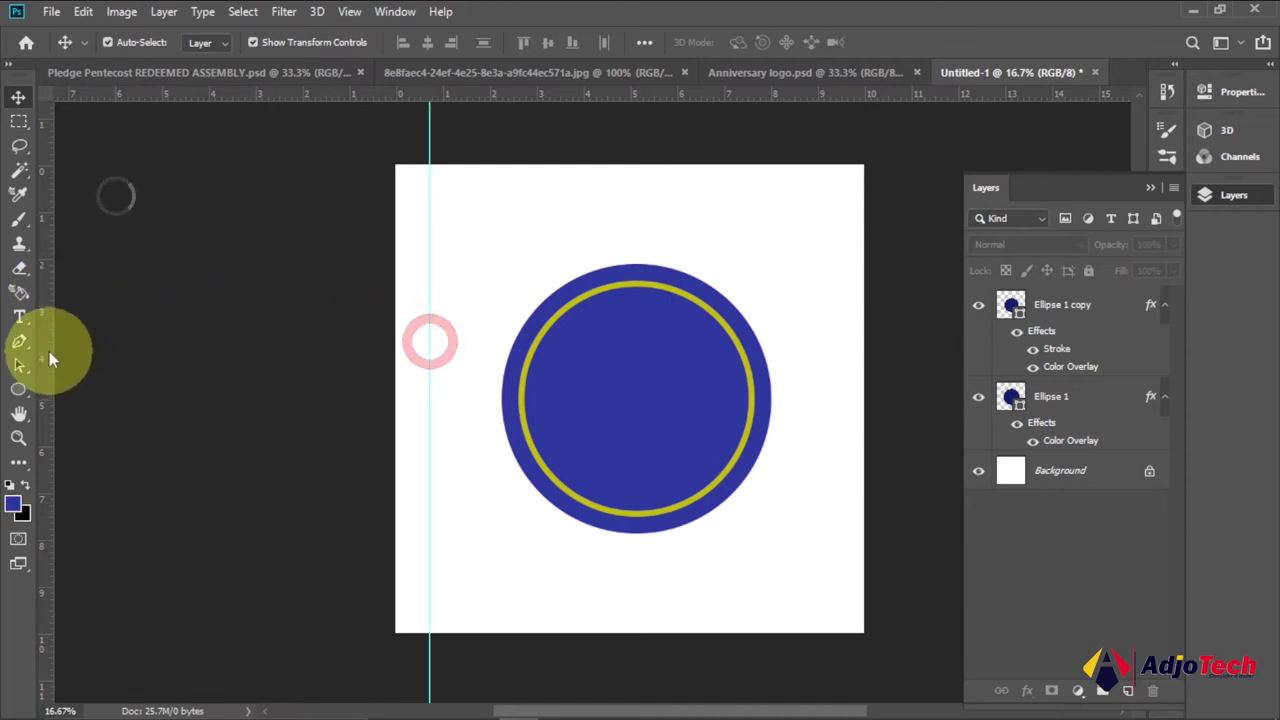
pyautogui.moveTo(53, 347); pyautogui.dragTo(831, 421)
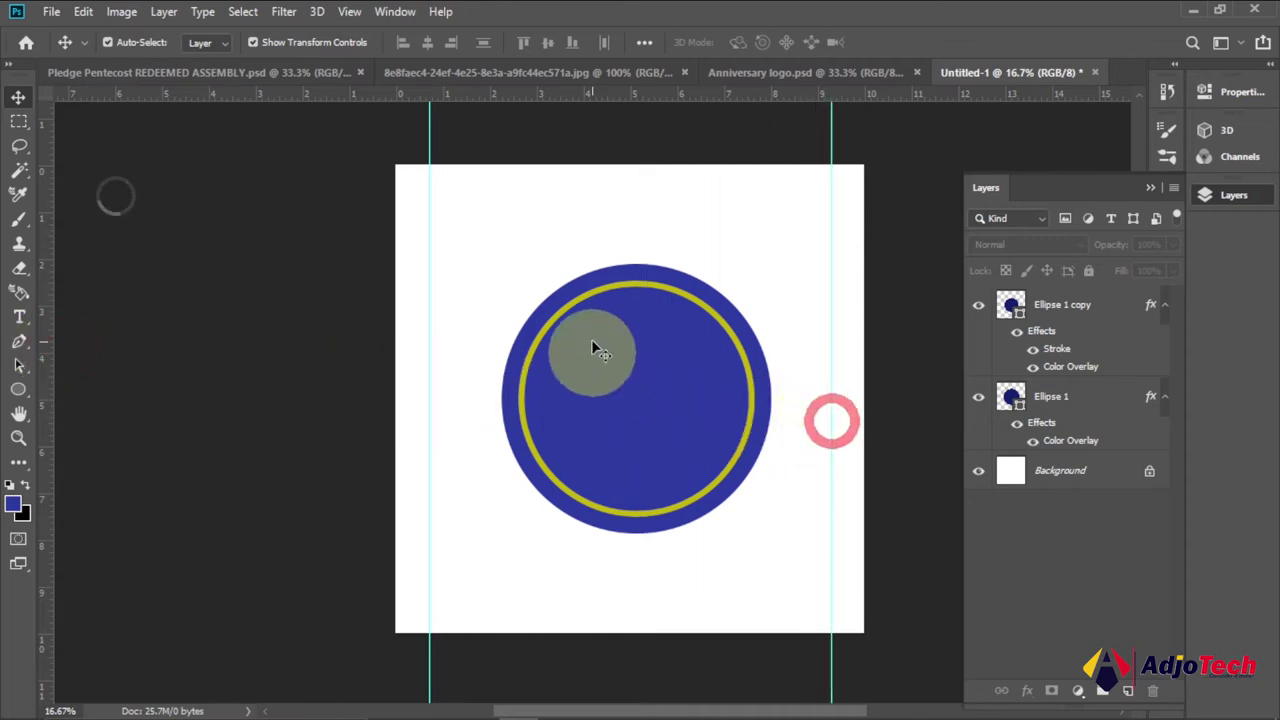
# Step: Add horizontal guides near the canvas top and bottom, then view the reference logo
pyautogui.moveTo(576, 97); pyautogui.dragTo(567, 188)
pyautogui.click(568, 383)
pyautogui.click(270, 348)
pyautogui.moveTo(600, 100); pyautogui.dragTo(623, 610)
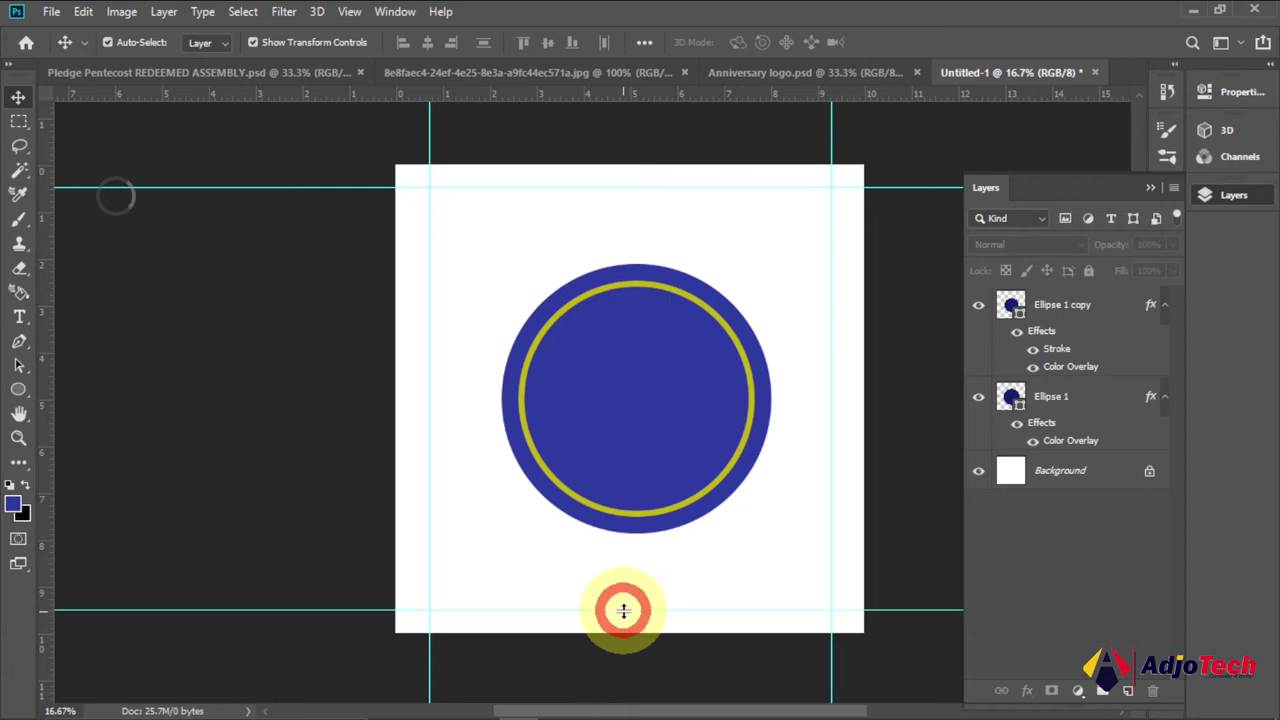
pyautogui.click(760, 75)
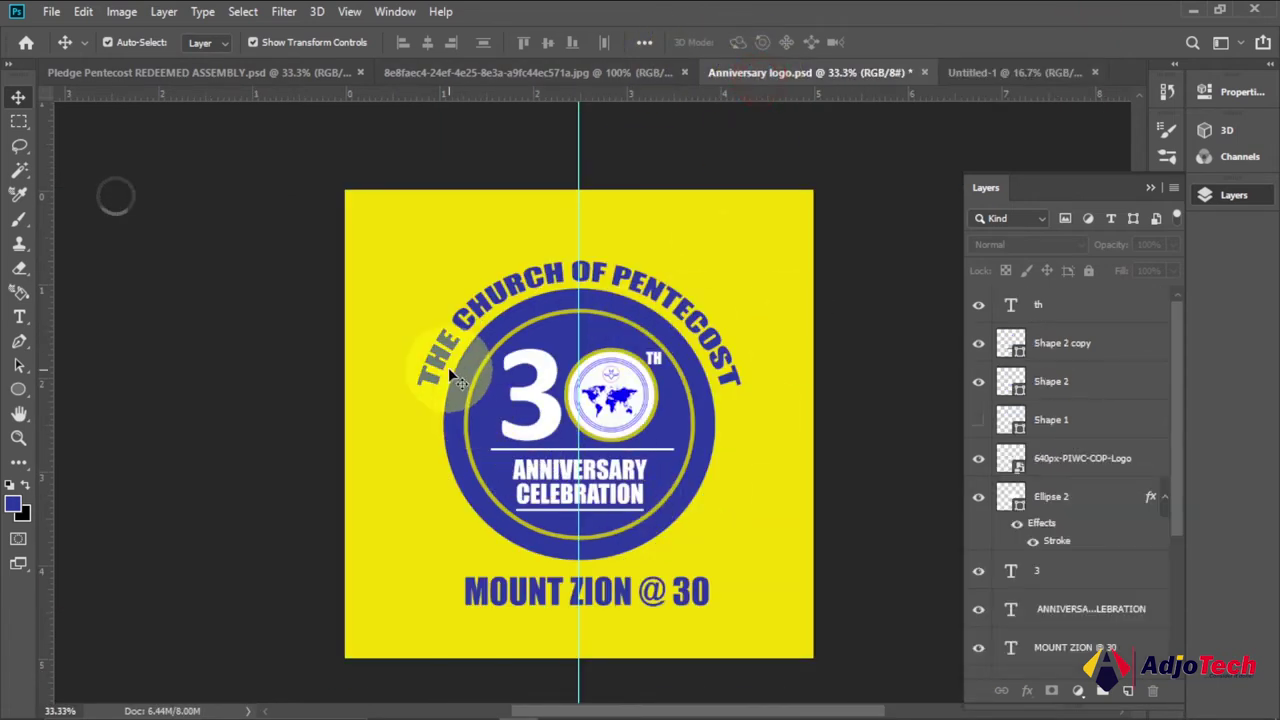
# Step: Type THE CHURCH OF PENTECOST at 46.19 pt and centre it above the circle
pyautogui.click(970, 76)
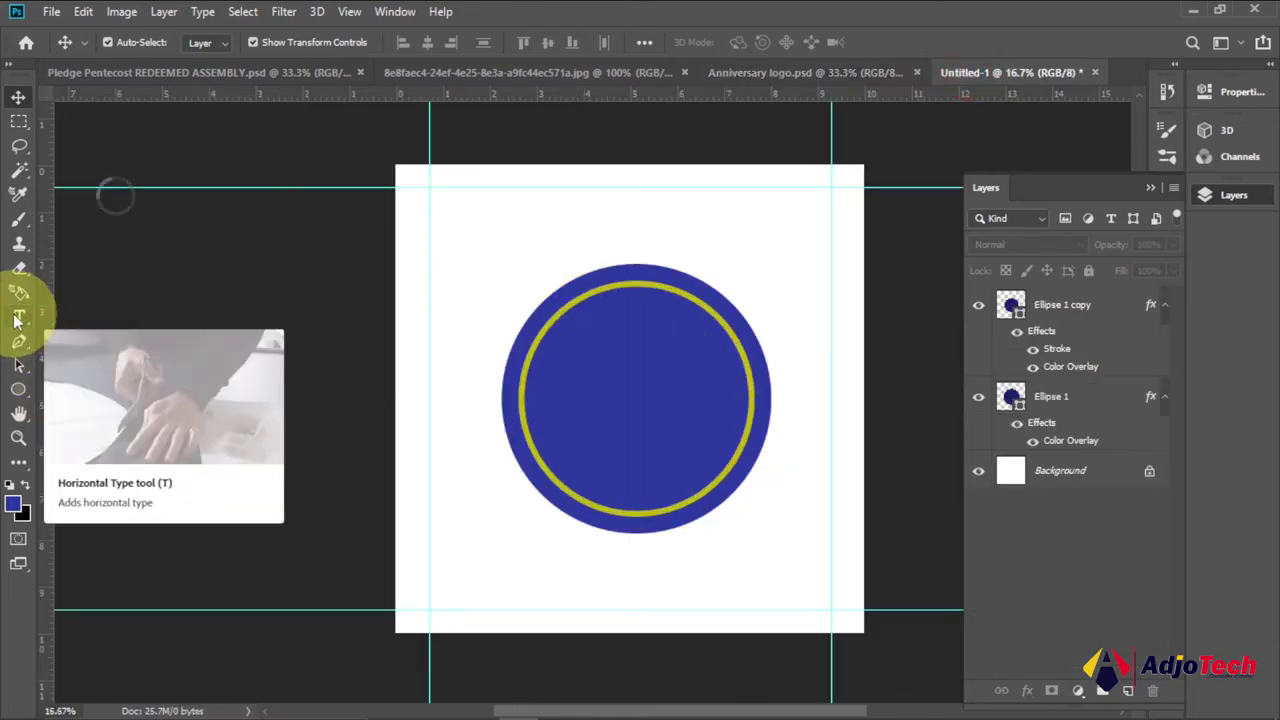
pyautogui.click(530, 245)
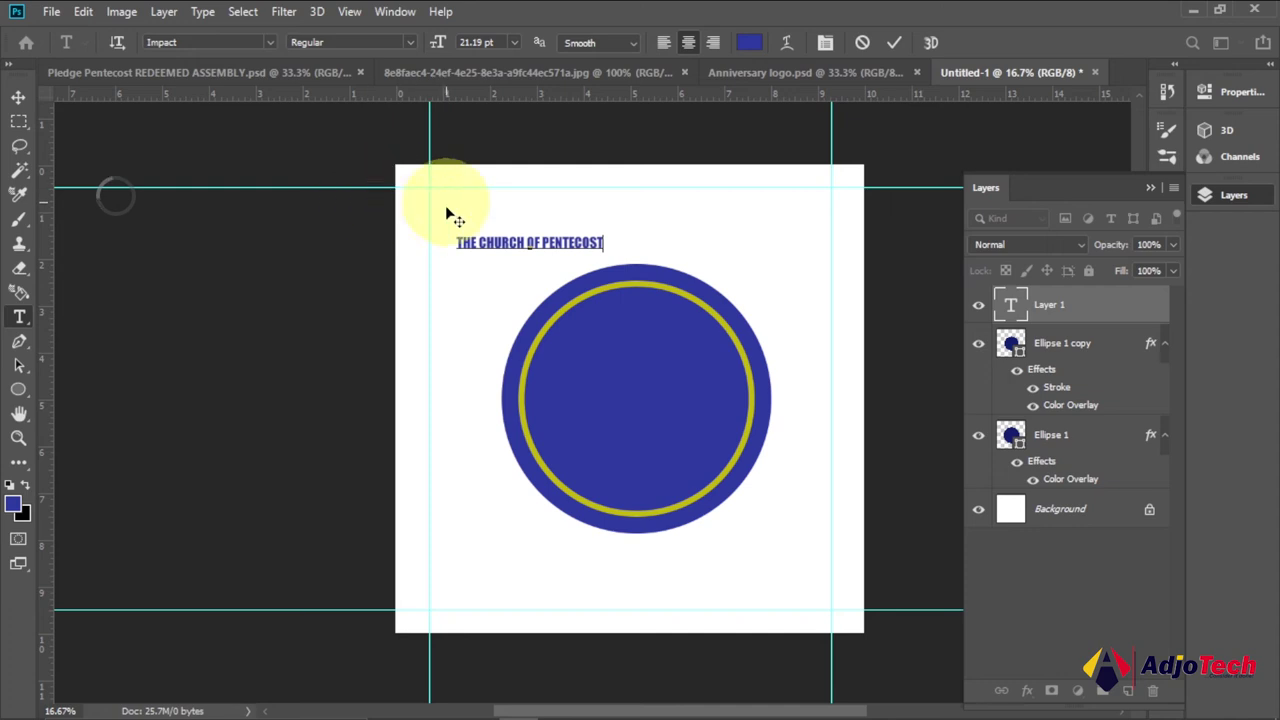
pyautogui.moveTo(458, 242); pyautogui.dragTo(664, 245)
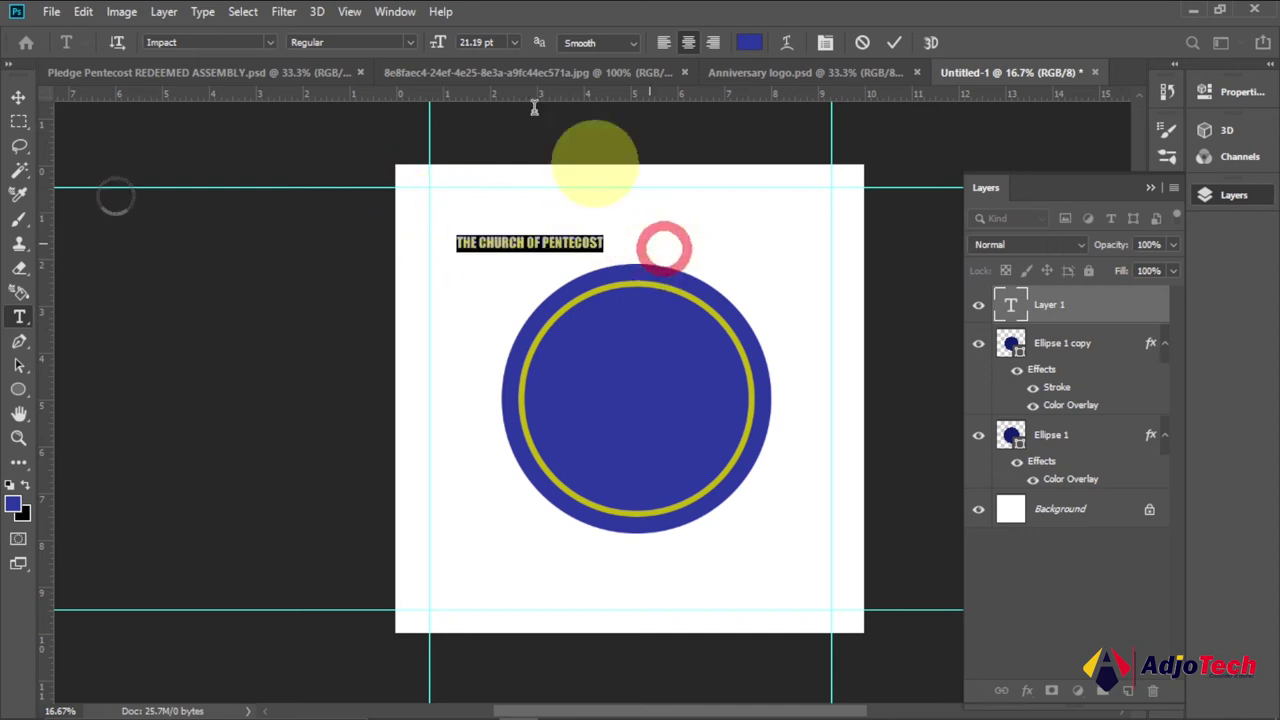
pyautogui.moveTo(438, 42); pyautogui.dragTo(280, 85)
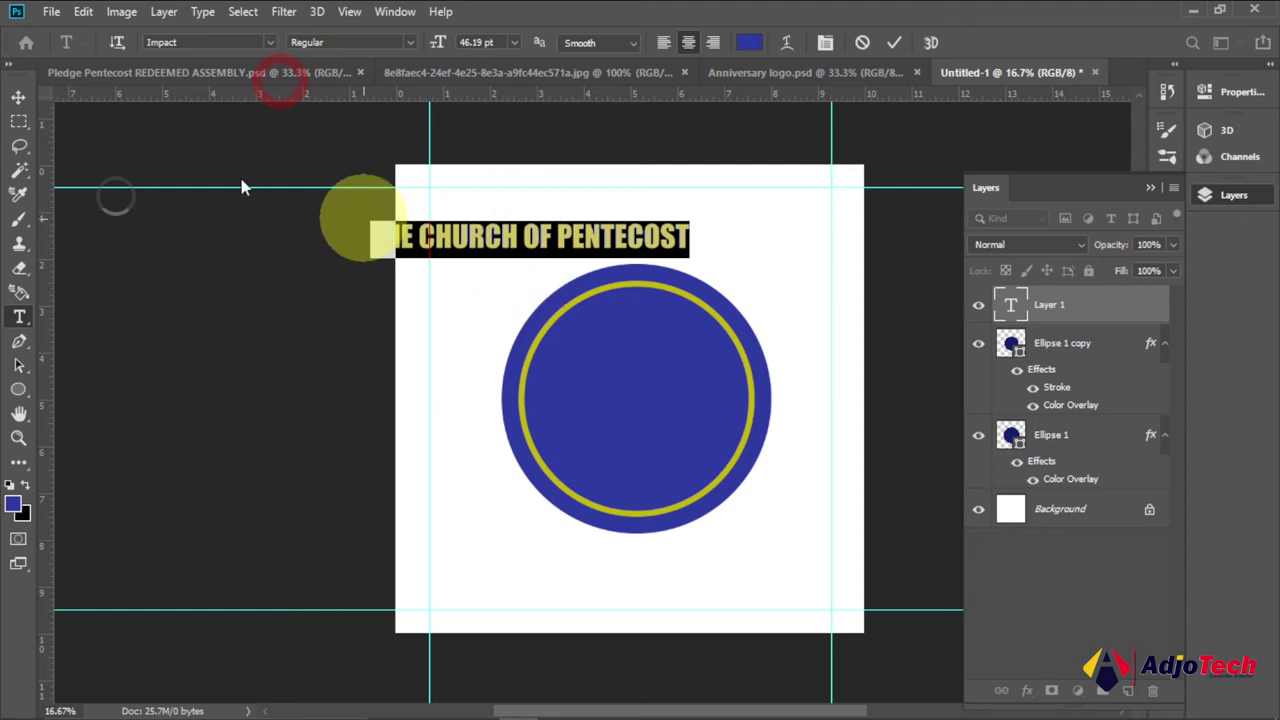
pyautogui.click(18, 96)
pyautogui.moveTo(470, 240); pyautogui.dragTo(568, 238)
# Step: Check the reference logo's title styling and reselect the whole title text for warping
pyautogui.click(19, 316)
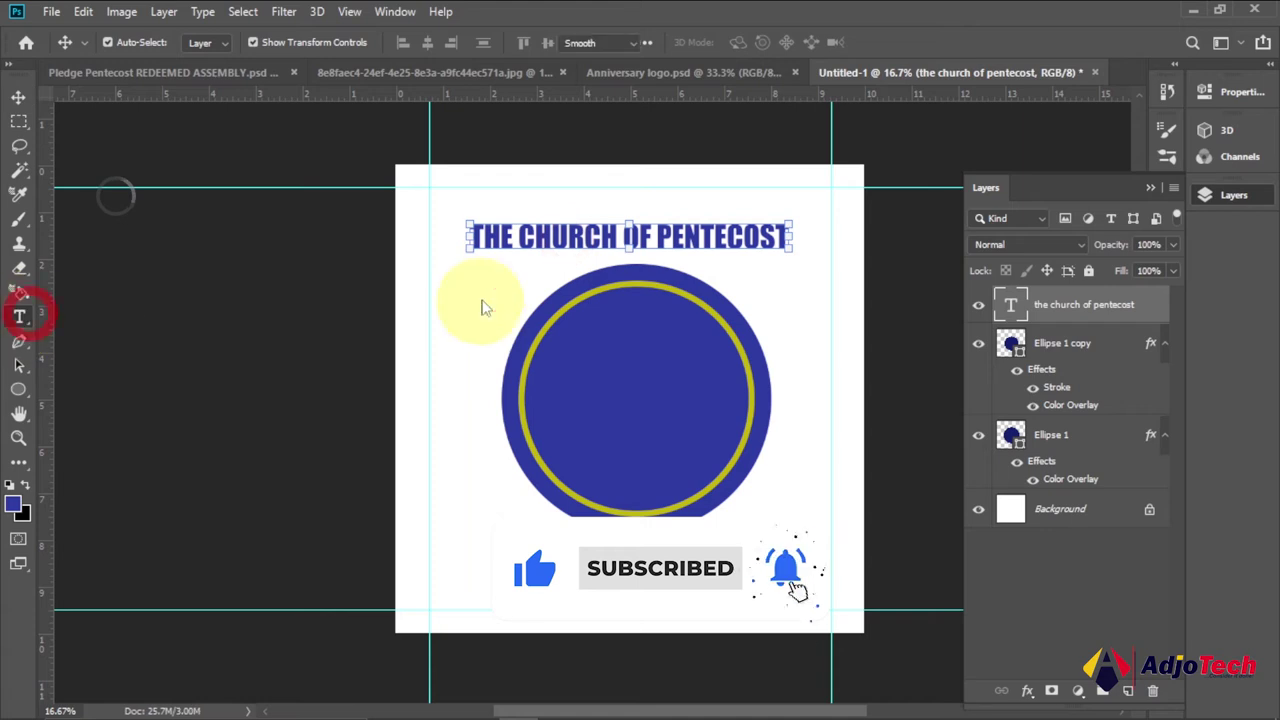
pyautogui.click(485, 250)
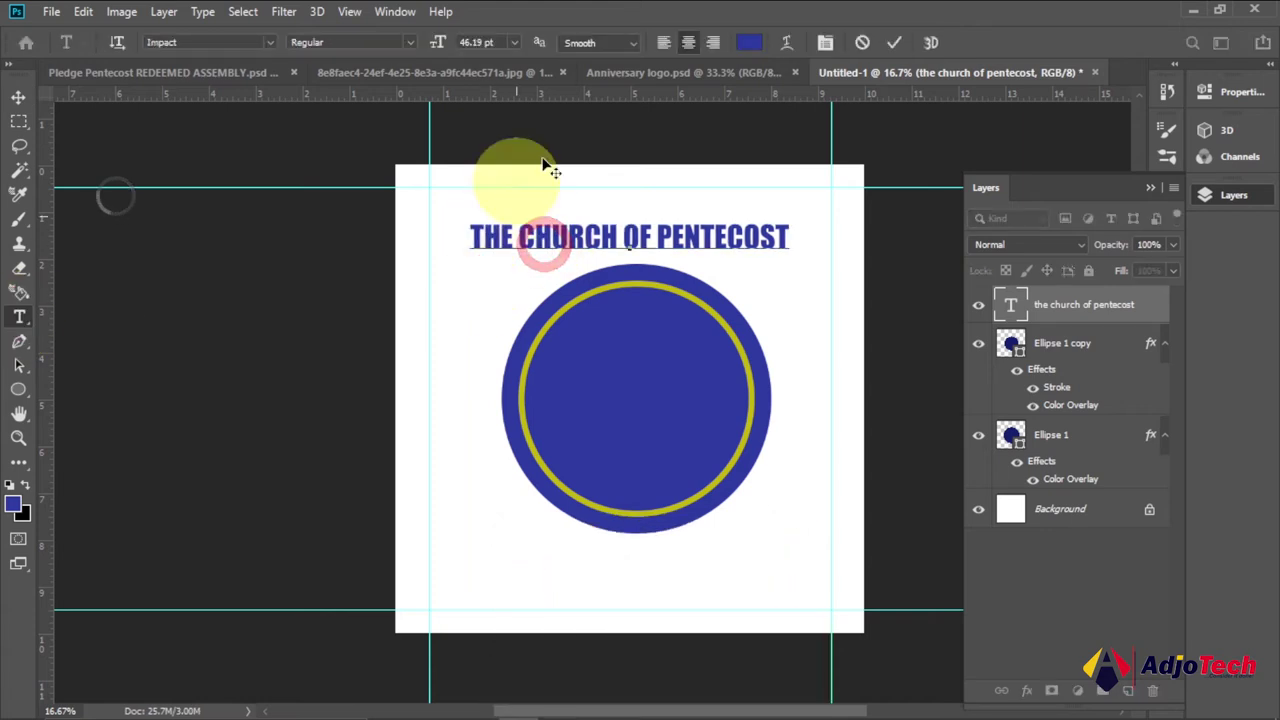
pyautogui.click(691, 73)
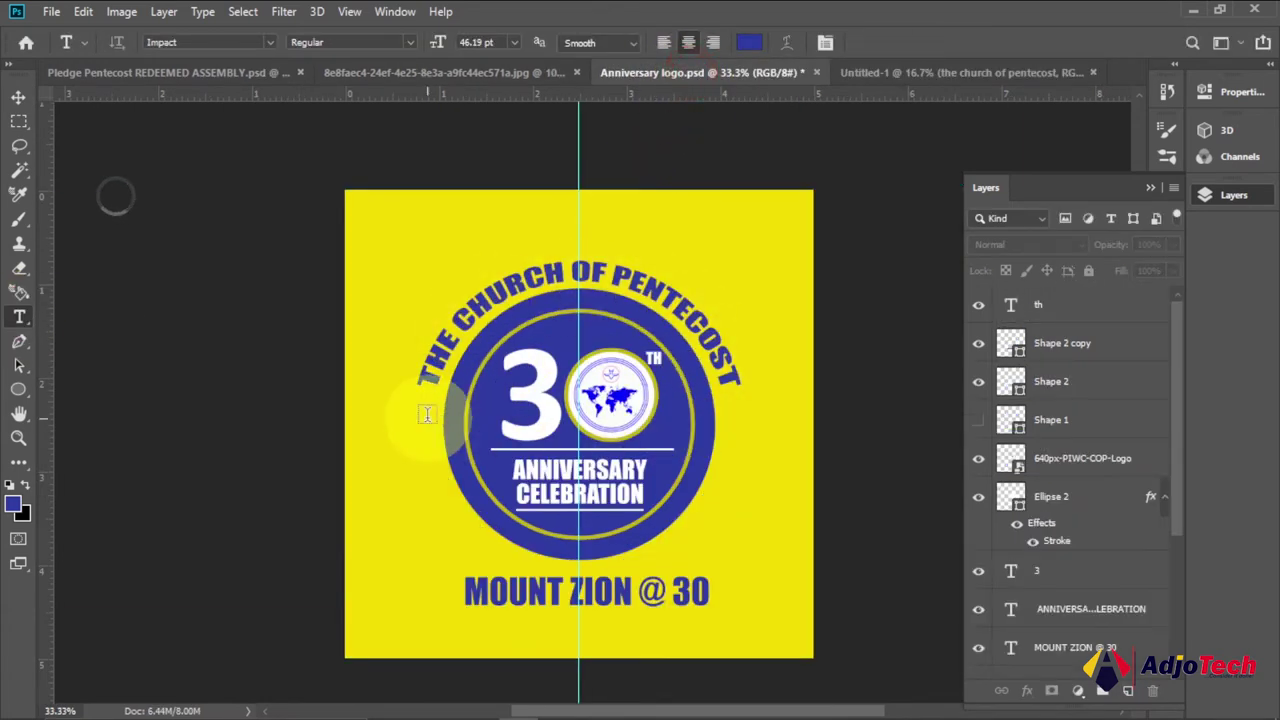
pyautogui.click(941, 74)
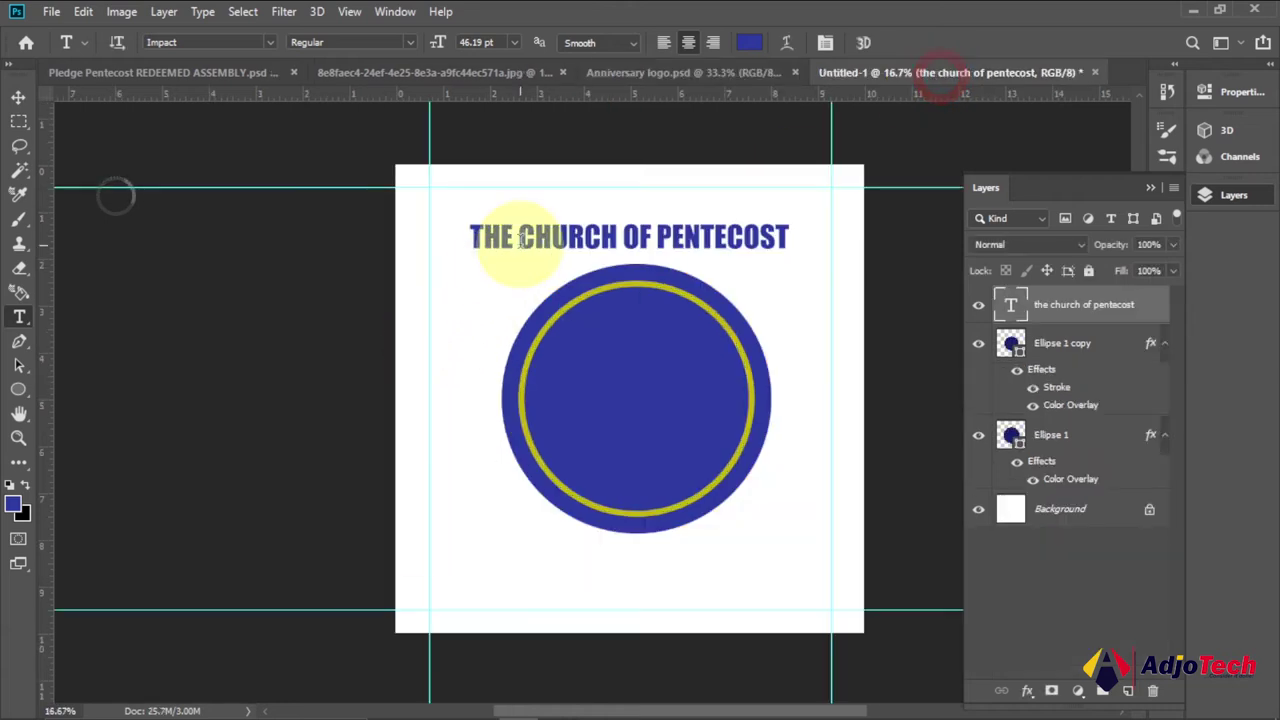
pyautogui.moveTo(519, 237); pyautogui.dragTo(790, 237)
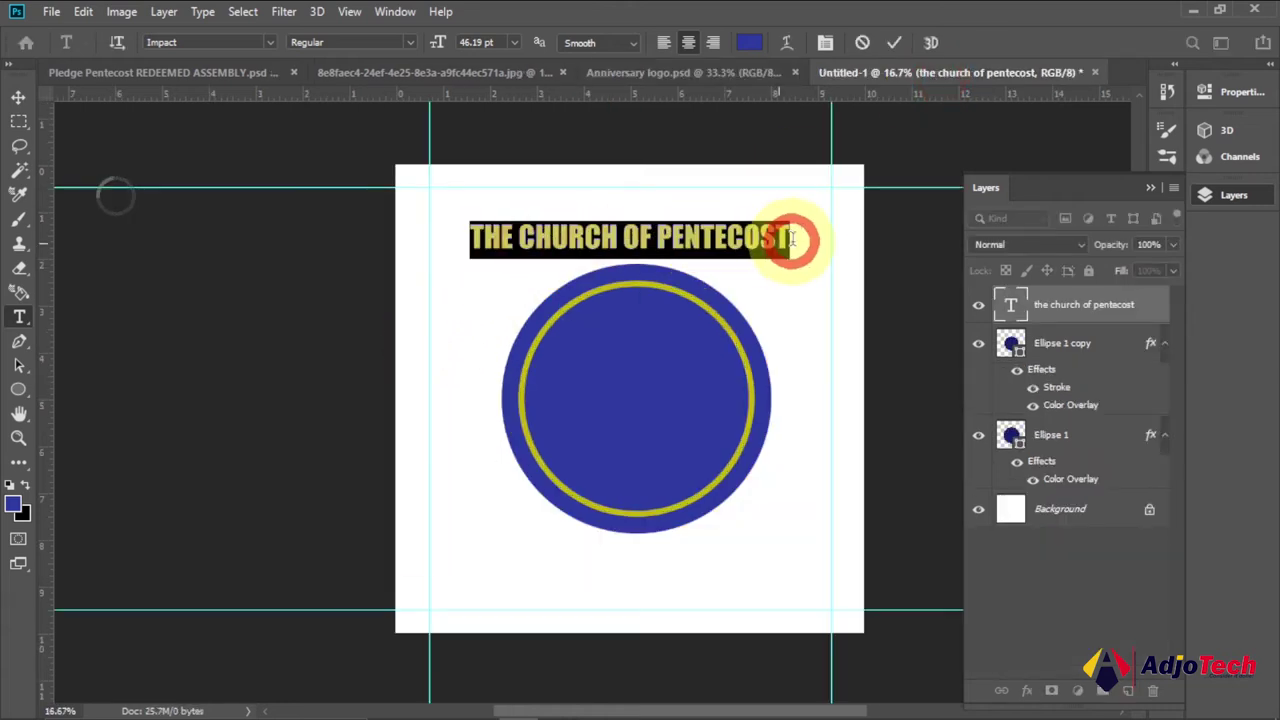
pyautogui.click(760, 45)
pyautogui.click(786, 43)
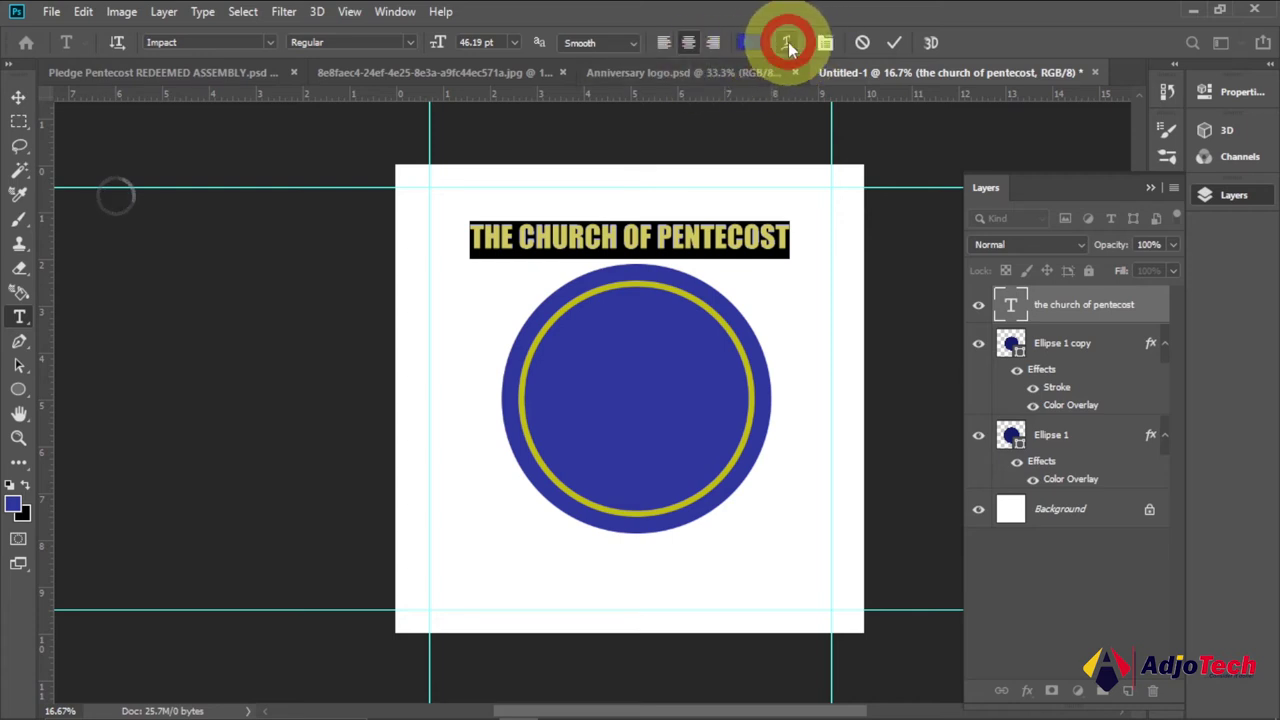
# Step: Warp the title with the Arc style and adjust its bend
pyautogui.moveTo(820, 374); pyautogui.dragTo(855, 284)
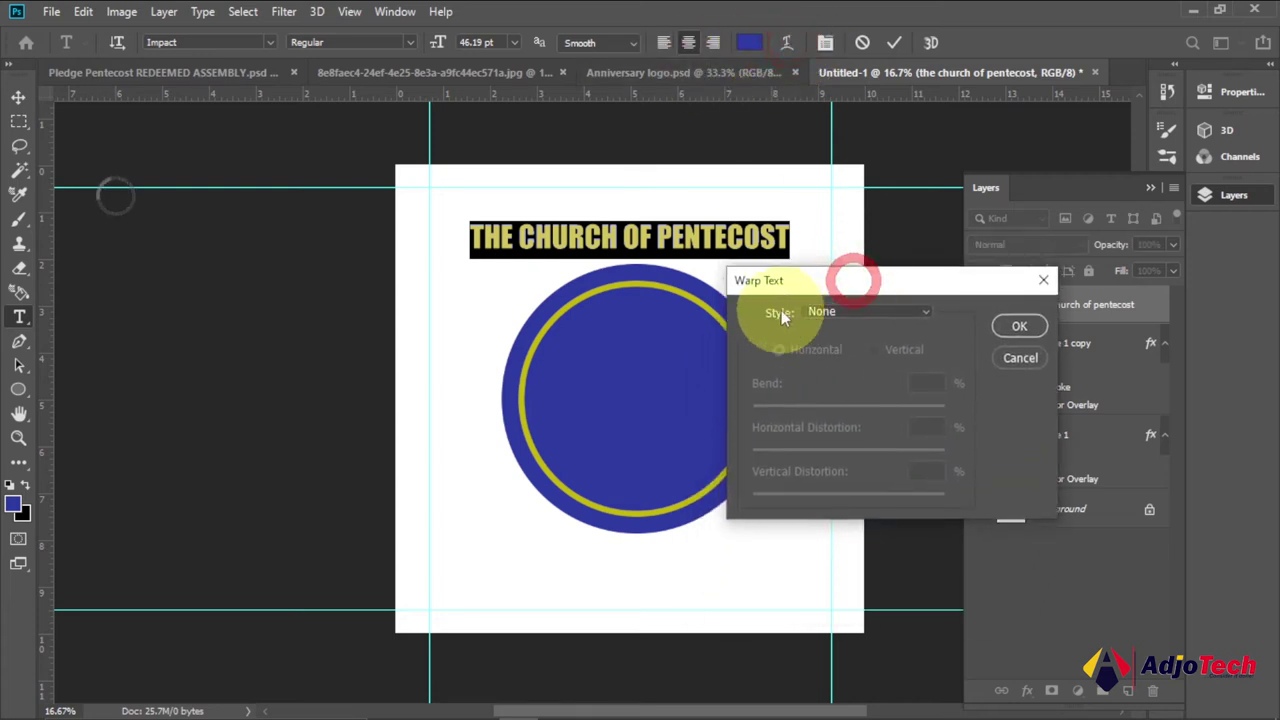
pyautogui.click(856, 314)
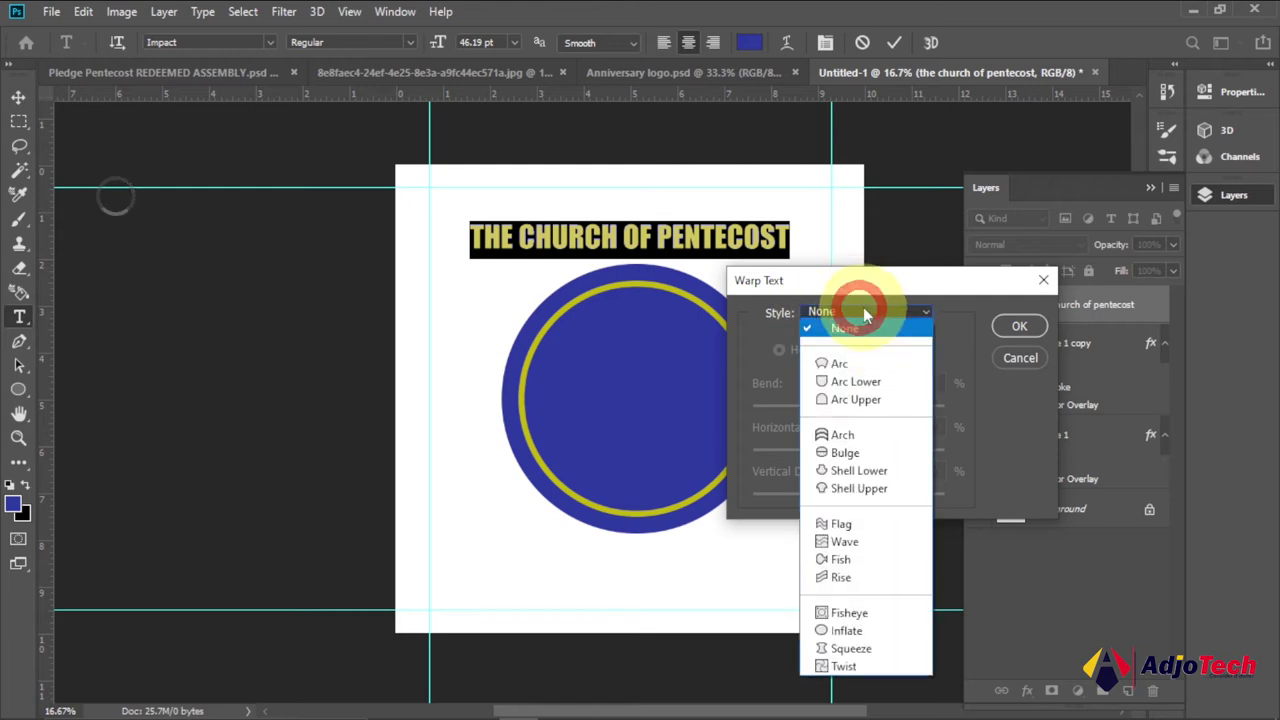
pyautogui.click(852, 366)
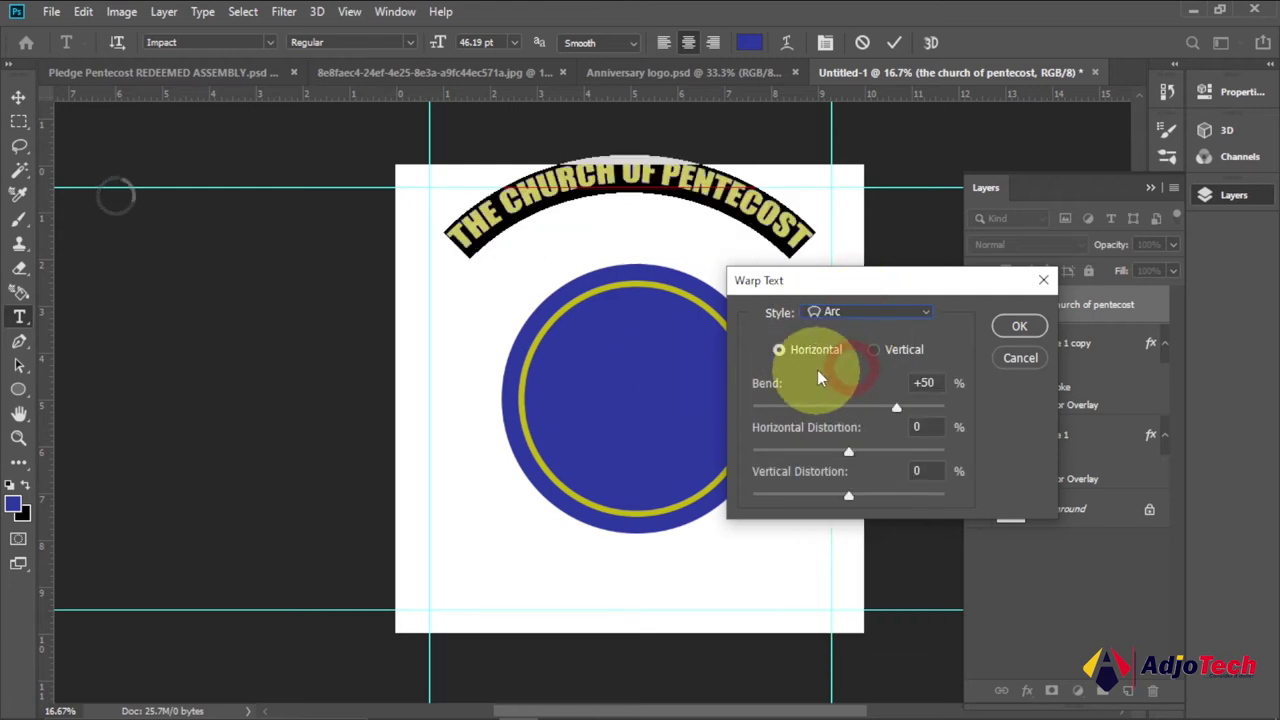
pyautogui.moveTo(896, 404)
pyautogui.mouseDown()
pyautogui.moveTo(908, 401)
pyautogui.moveTo(806, 410)
pyautogui.moveTo(911, 405)
pyautogui.mouseUp()
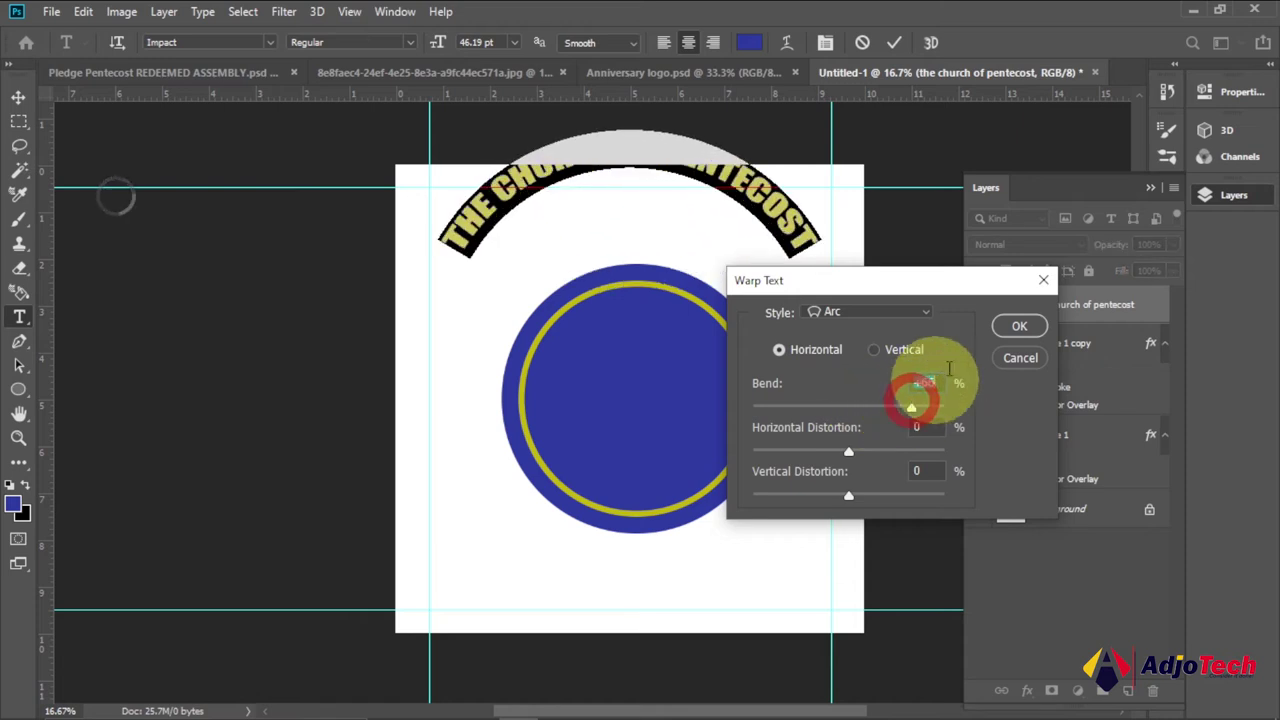
pyautogui.click(1019, 326)
# Step: Move the arched title down and narrow it to fit above the circle's top edge
pyautogui.click(18, 97)
pyautogui.moveTo(537, 208); pyautogui.dragTo(535, 270)
pyautogui.moveTo(453, 278); pyautogui.dragTo(480, 265)
pyautogui.moveTo(860, 262); pyautogui.dragTo(799, 263)
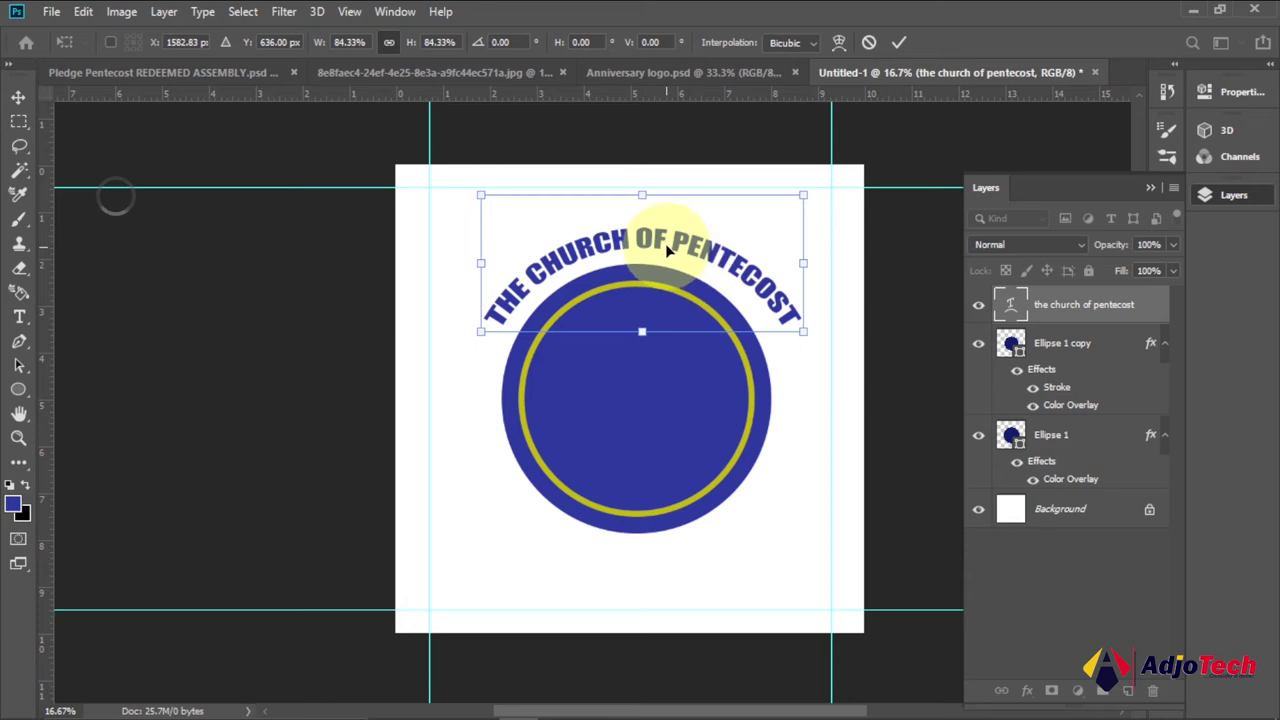
# Step: Nudge the title slightly, then deepen its warp to a Bend of +75
pyautogui.moveTo(662, 248); pyautogui.dragTo(659, 254)
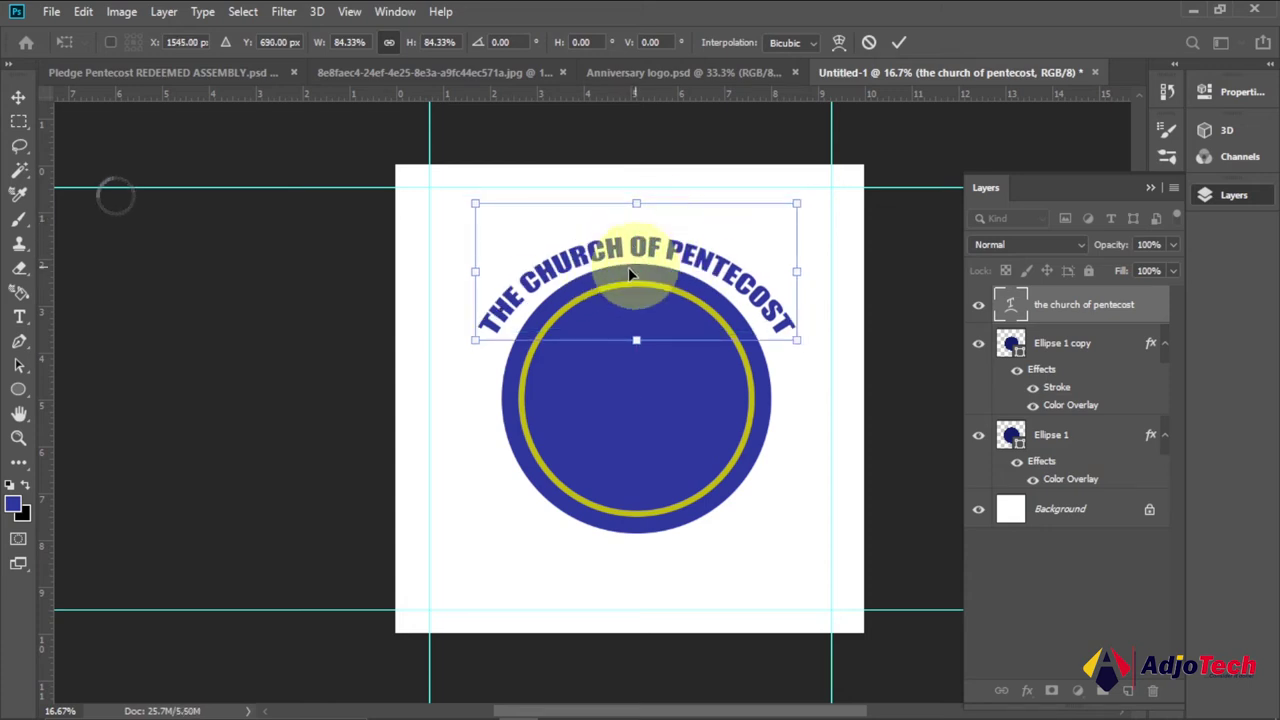
pyautogui.click(897, 45)
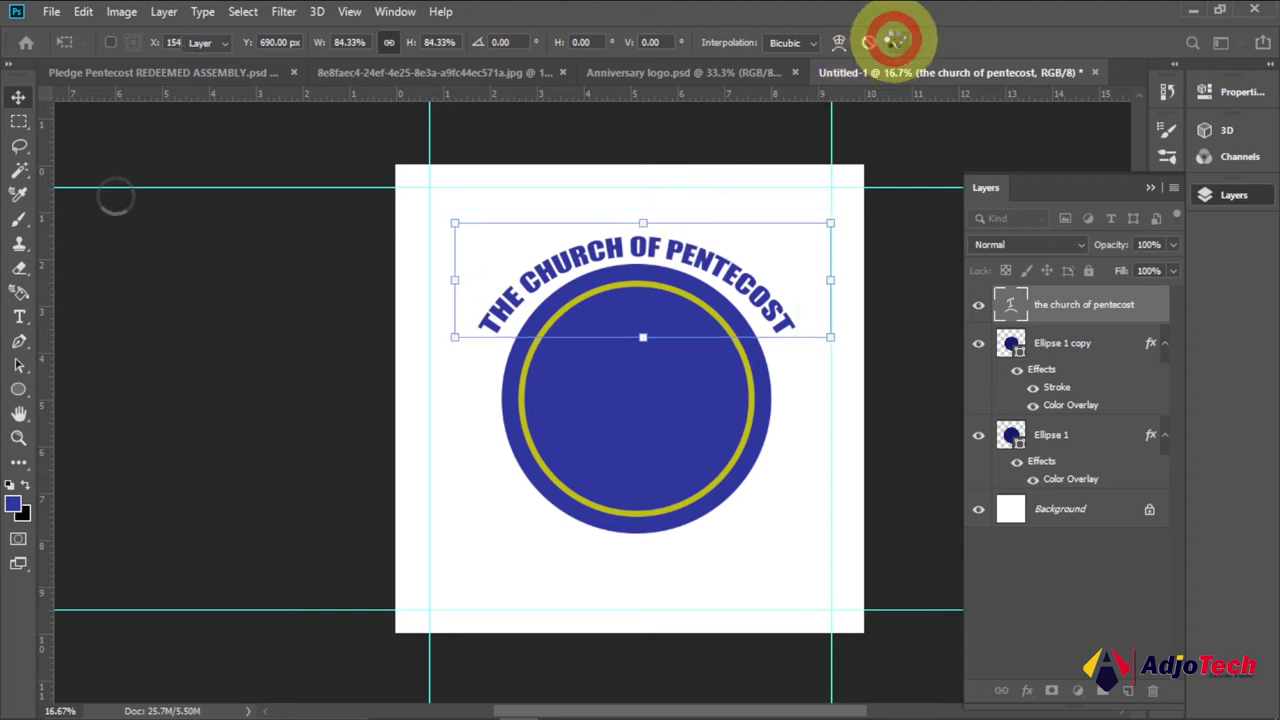
pyautogui.click(20, 318)
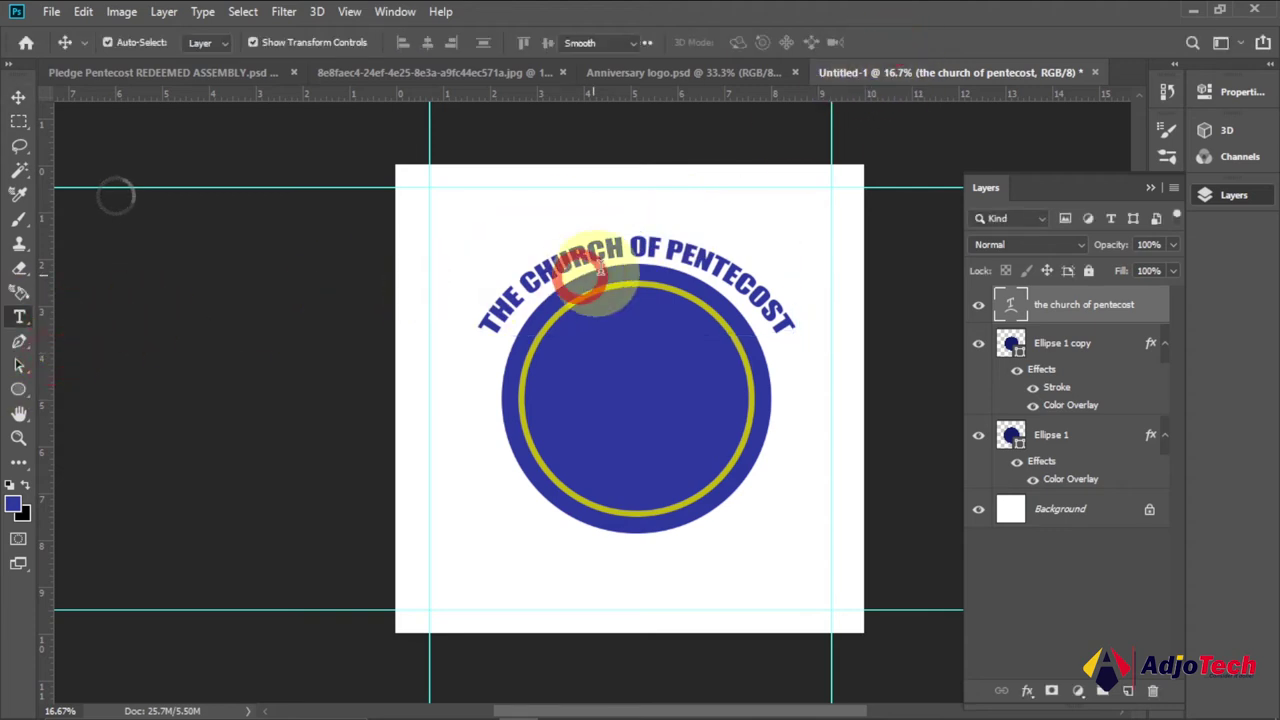
pyautogui.click(596, 248)
pyautogui.click(485, 325)
pyautogui.moveTo(485, 325); pyautogui.dragTo(790, 335)
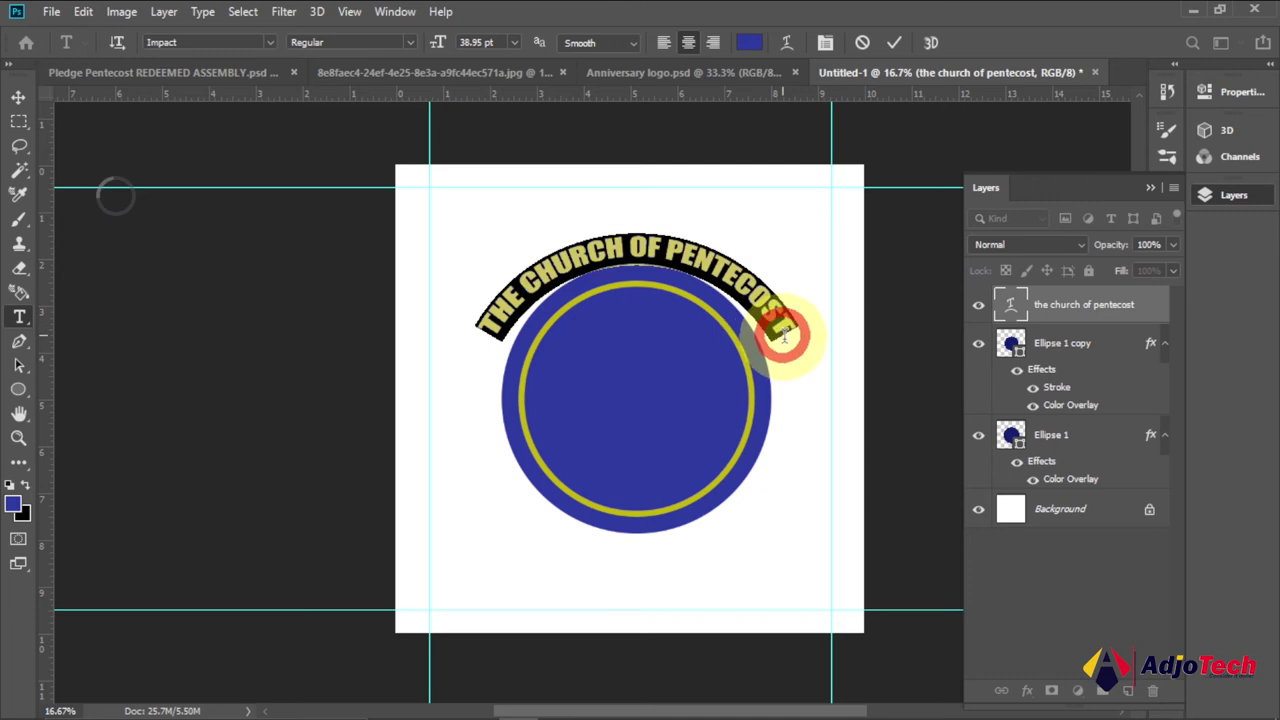
pyautogui.click(786, 42)
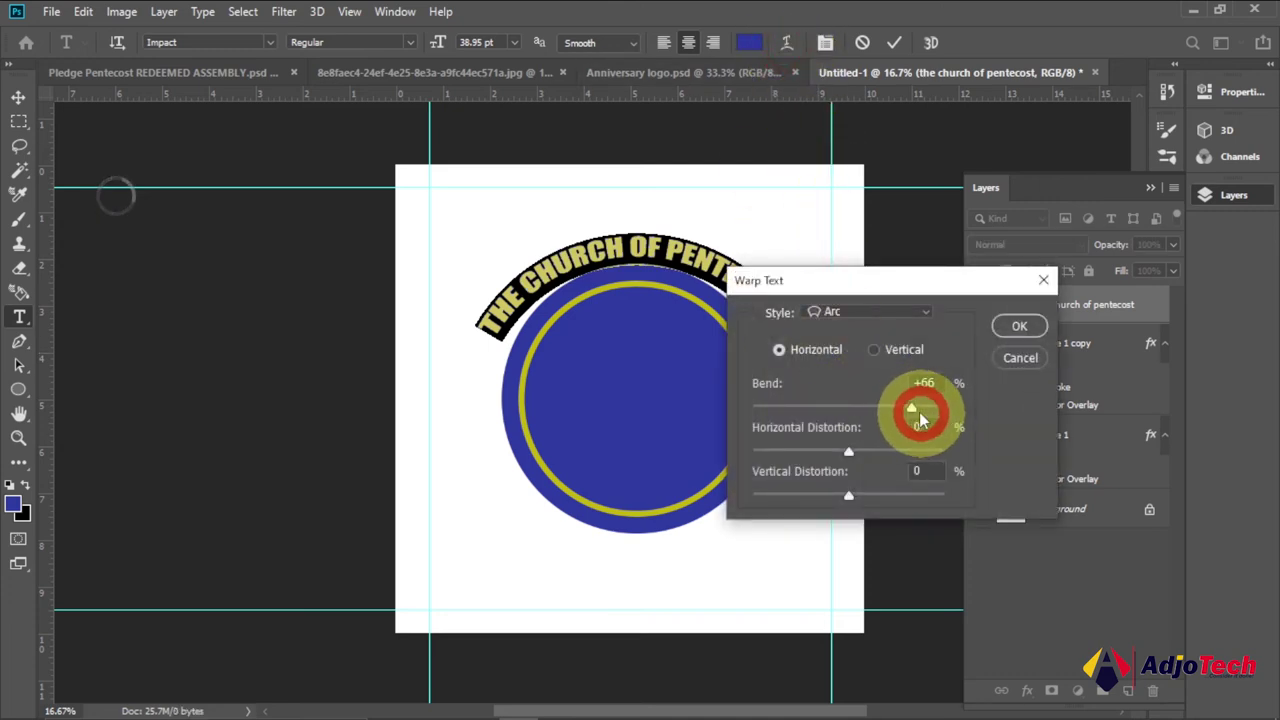
pyautogui.moveTo(917, 413); pyautogui.dragTo(920, 408)
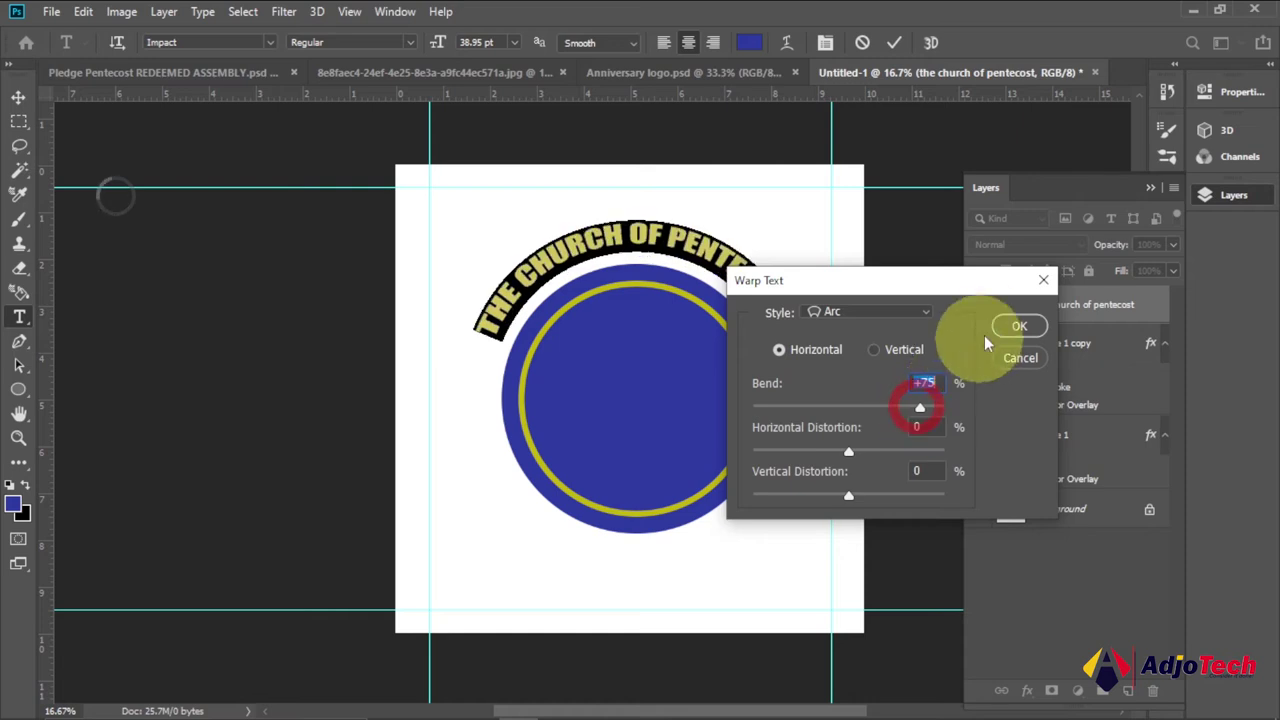
pyautogui.click(1012, 328)
# Step: Move the arched title down over the circle and scale it slightly narrower
pyautogui.click(18, 97)
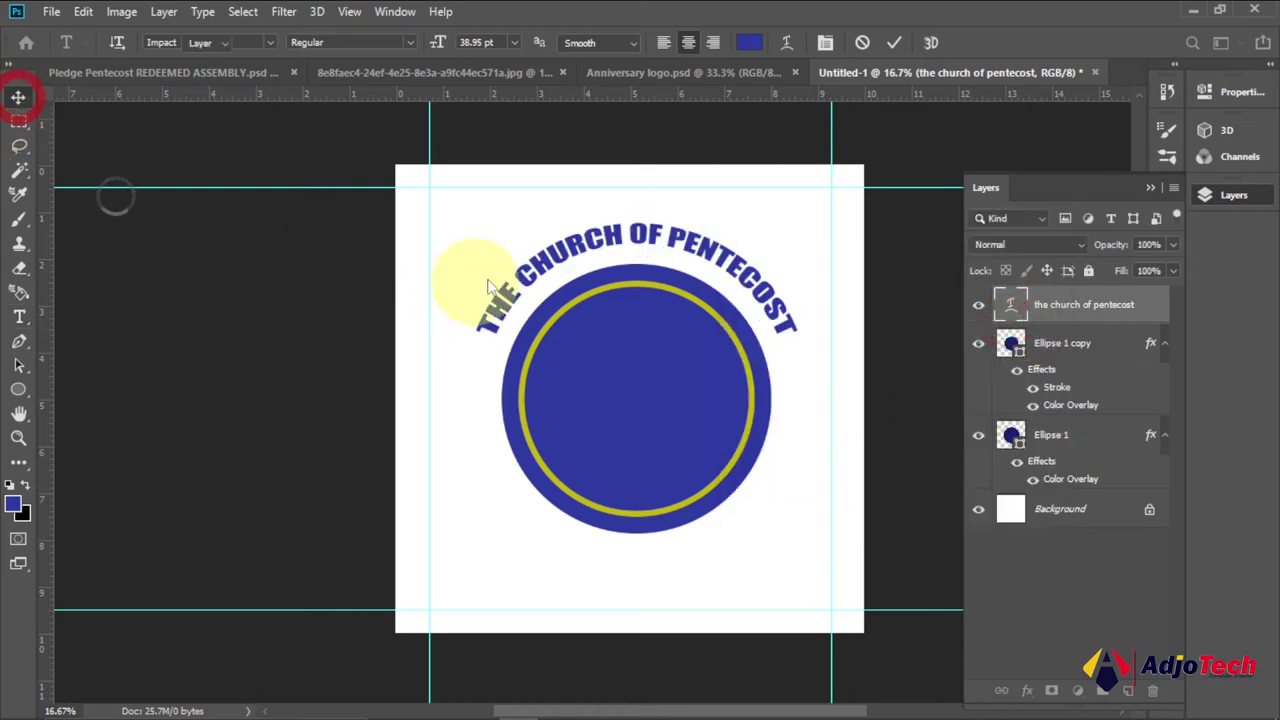
pyautogui.click(548, 258)
pyautogui.moveTo(601, 252)
pyautogui.mouseDown()
pyautogui.moveTo(590, 249)
pyautogui.moveTo(599, 268)
pyautogui.mouseUp()
pyautogui.moveTo(473, 292); pyautogui.dragTo(510, 287)
pyautogui.press('Return')
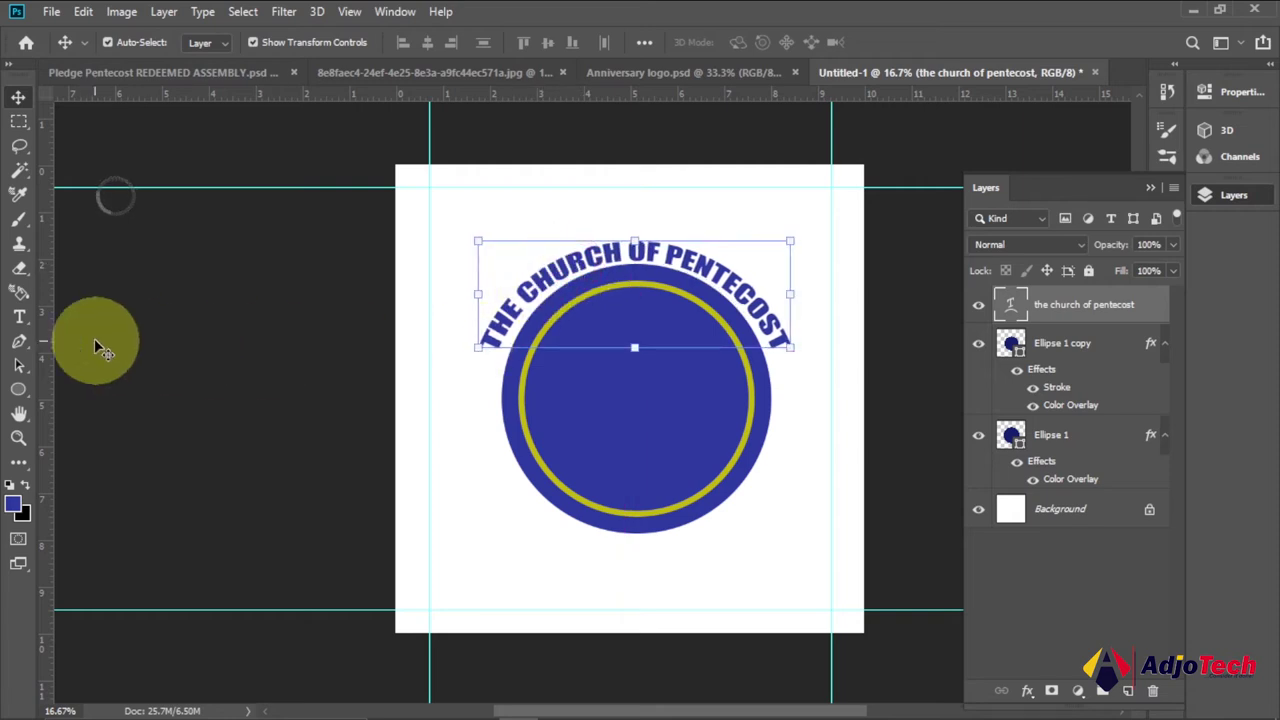
pyautogui.click(19, 317)
pyautogui.moveTo(578, 252); pyautogui.dragTo(836, 340)
pyautogui.click(896, 41)
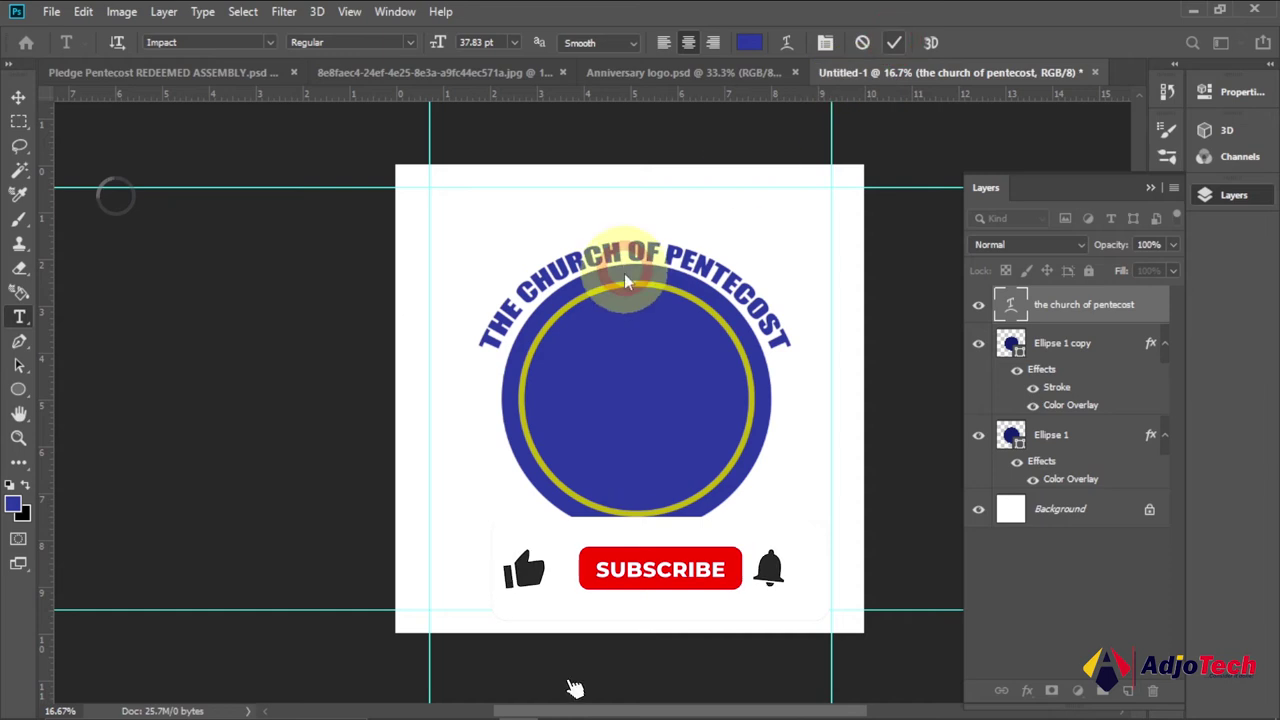
pyautogui.moveTo(485, 325); pyautogui.dragTo(803, 372)
pyautogui.click(785, 42)
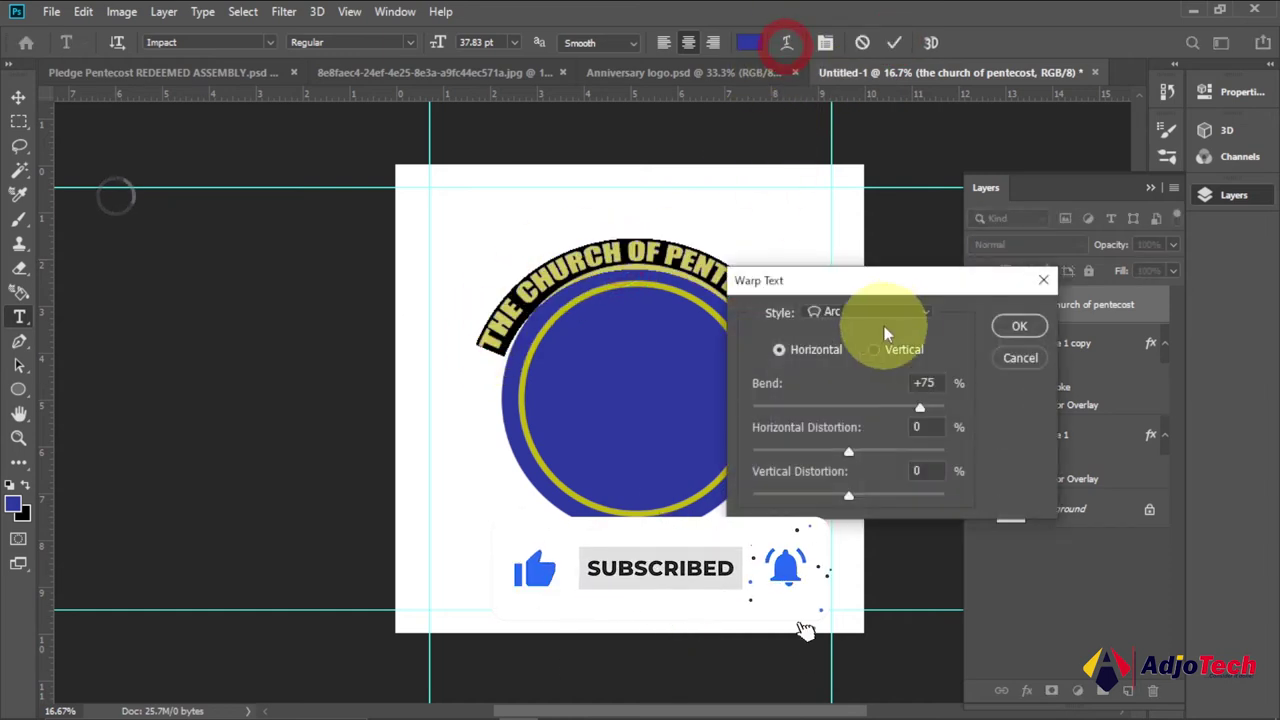
pyautogui.moveTo(918, 415); pyautogui.dragTo(923, 408)
pyautogui.click(1020, 332)
pyautogui.click(652, 251)
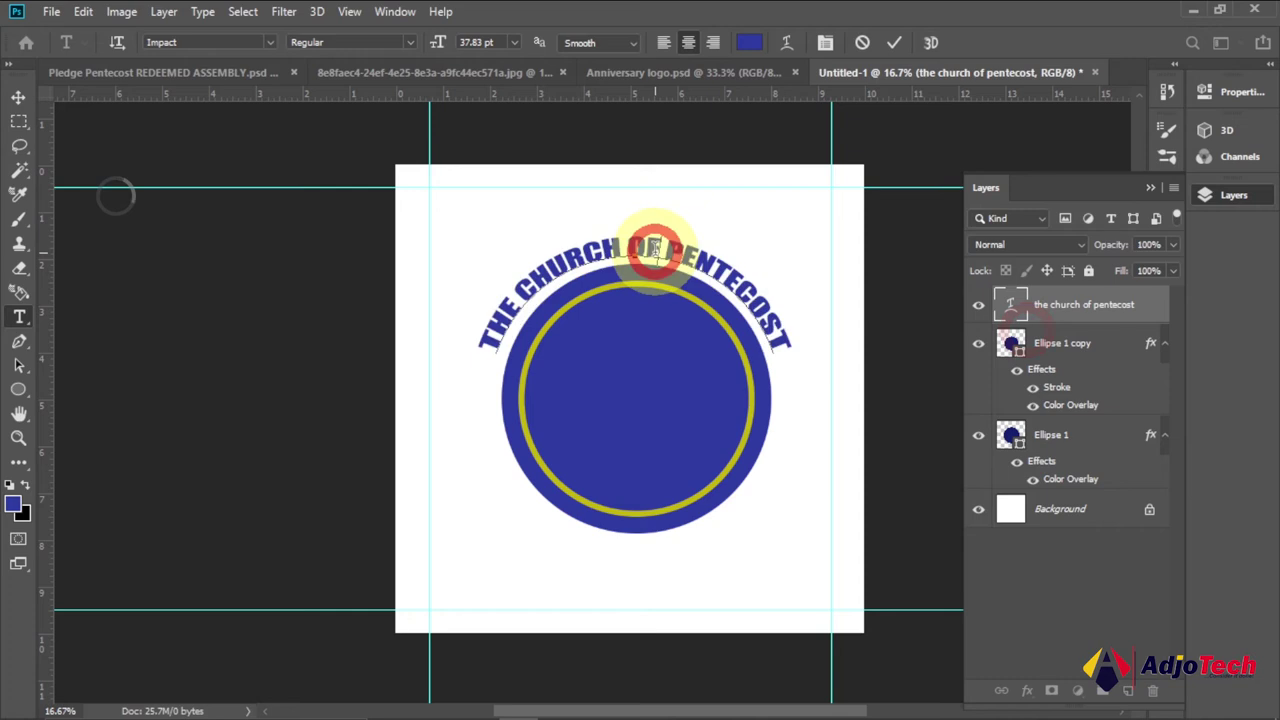
pyautogui.click(18, 97)
pyautogui.click(270, 340)
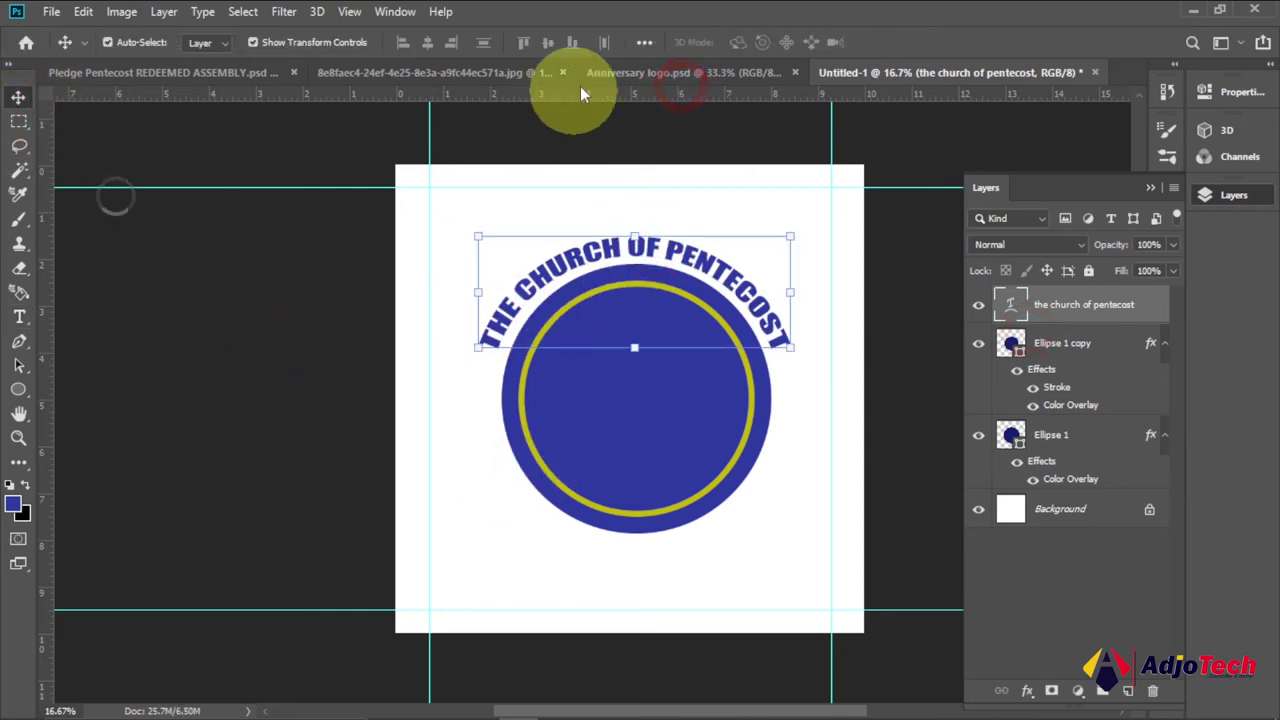
pyautogui.click(641, 75)
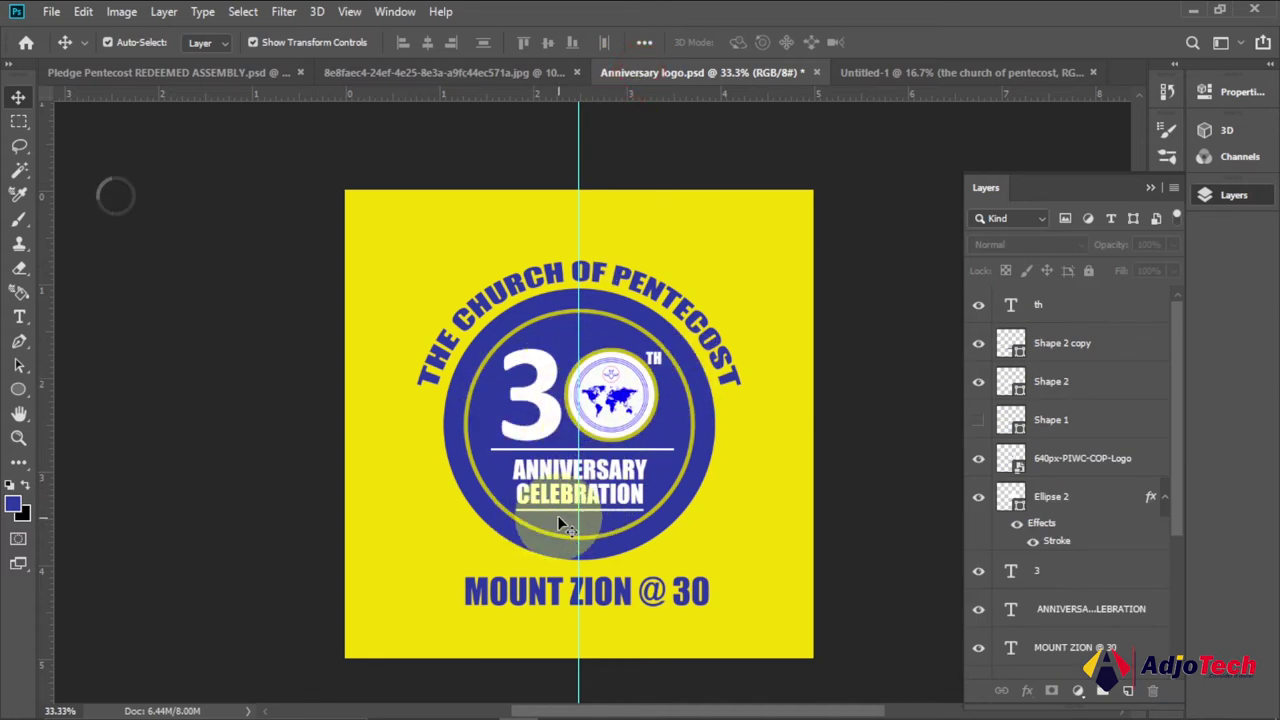
pyautogui.click(909, 76)
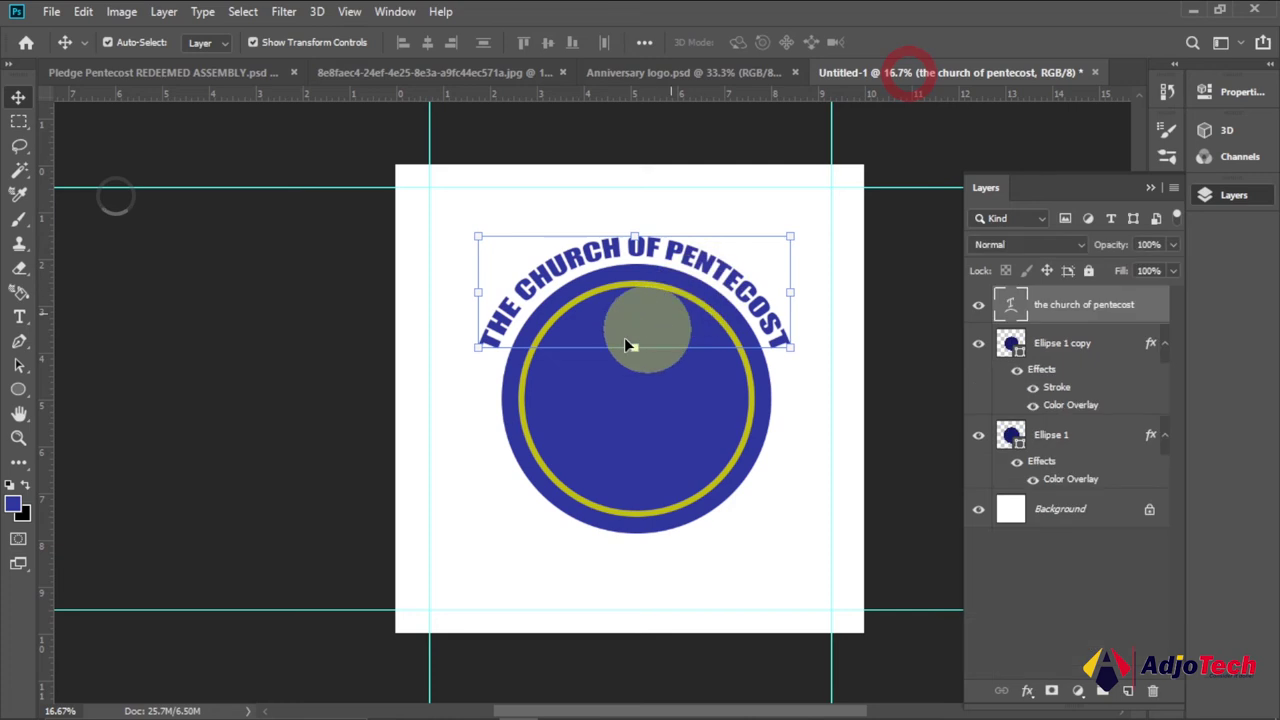
# Step: Add a white 3 text layer inside the circle in Calibri Bold at about 280 pt
pyautogui.click(20, 318)
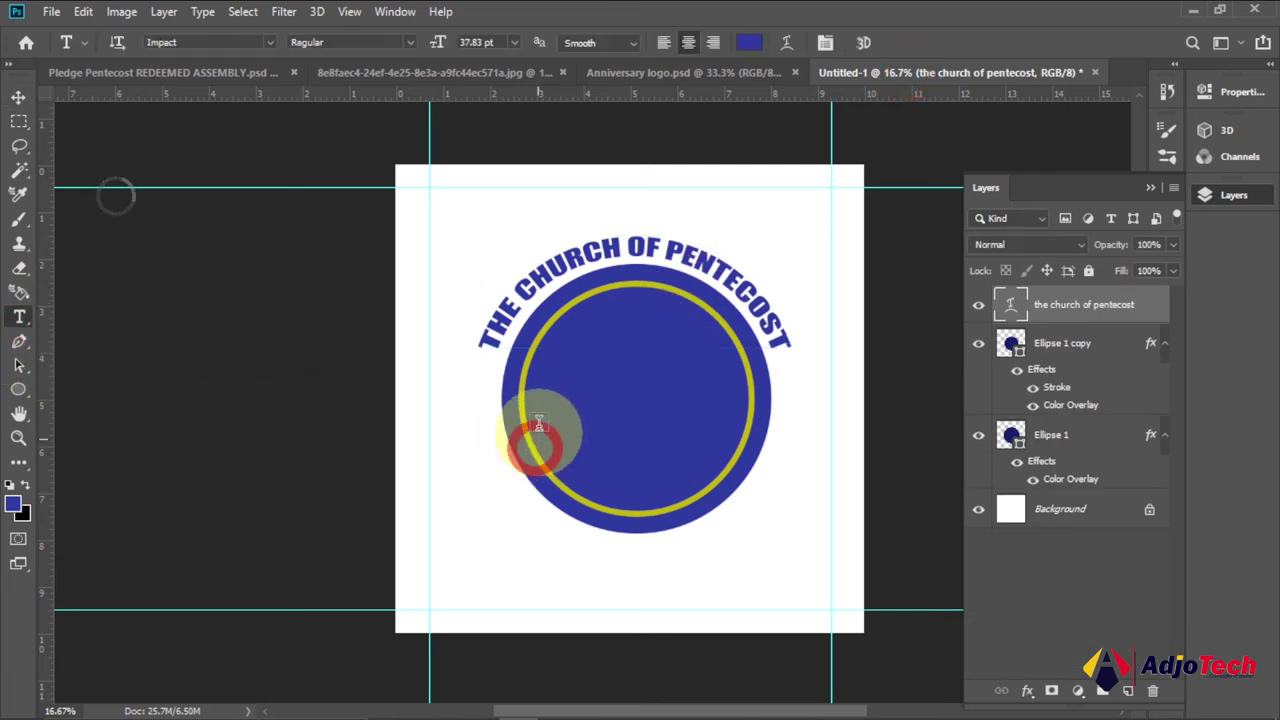
pyautogui.click(571, 382)
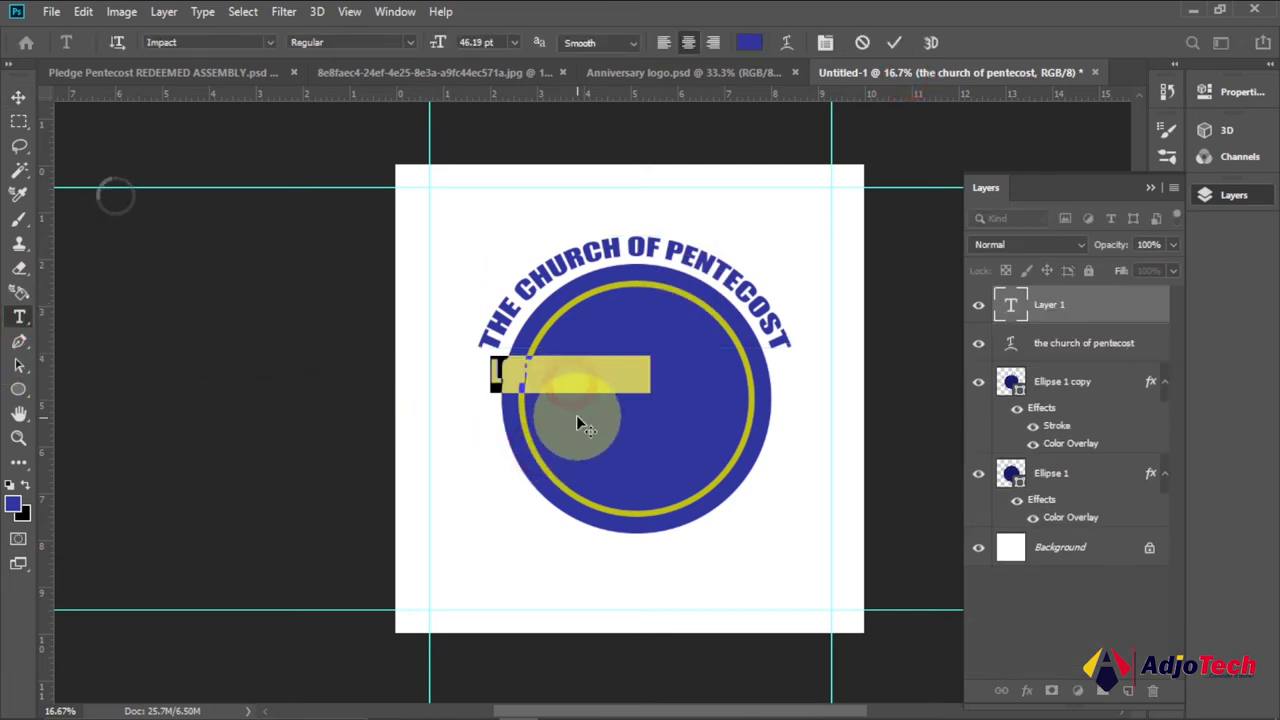
pyautogui.press('BackSpace')
pyautogui.press('ctrl')
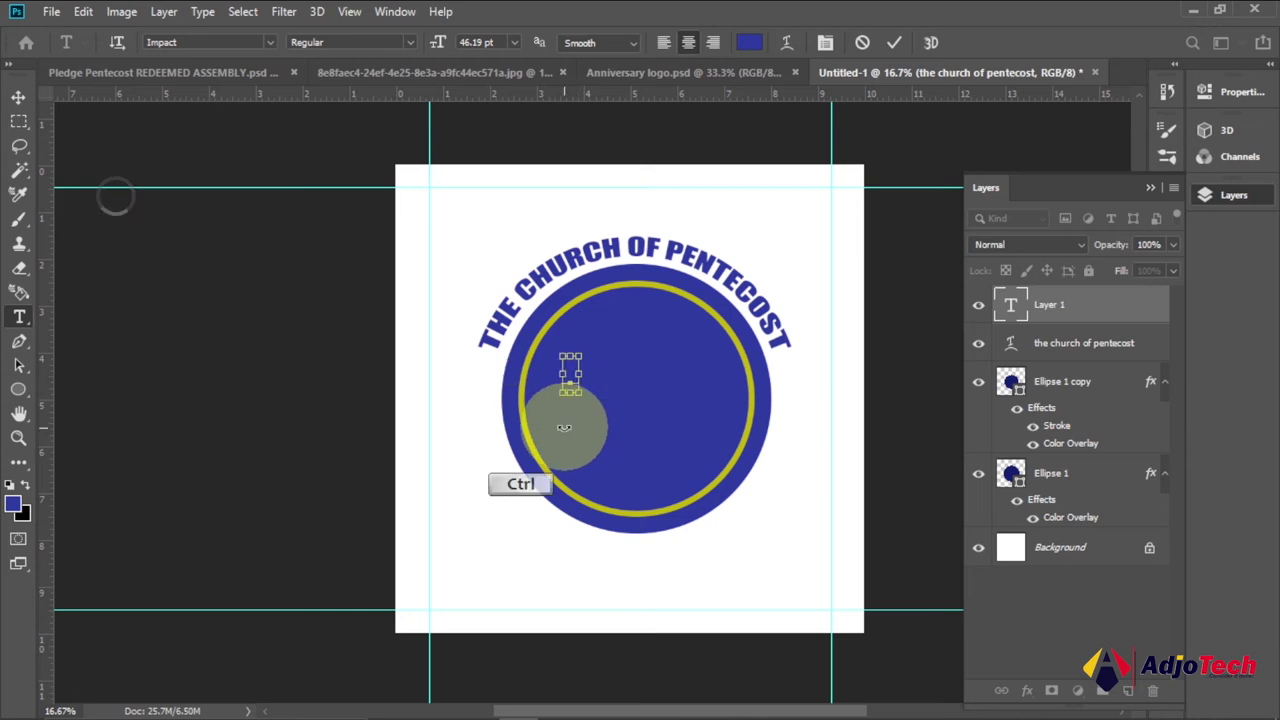
pyautogui.hotkey('ctrl', 'a')
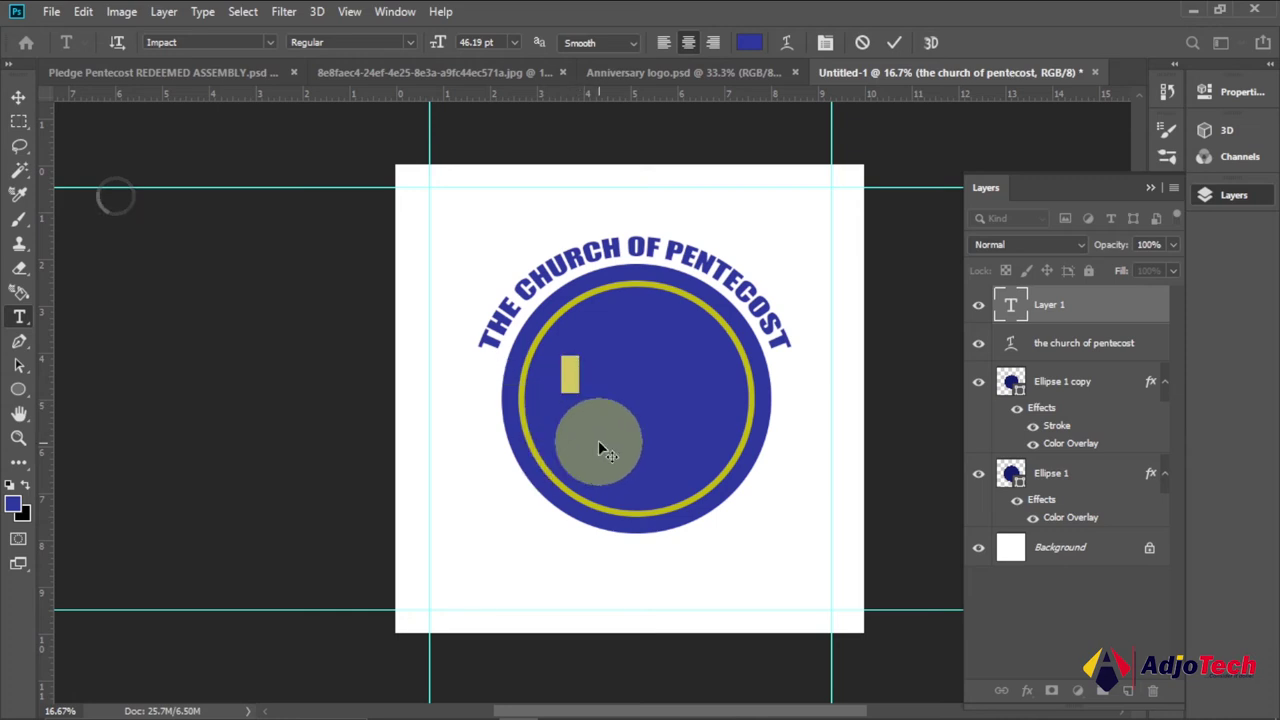
pyautogui.click(752, 42)
pyautogui.click(523, 218)
pyautogui.click(1130, 385)
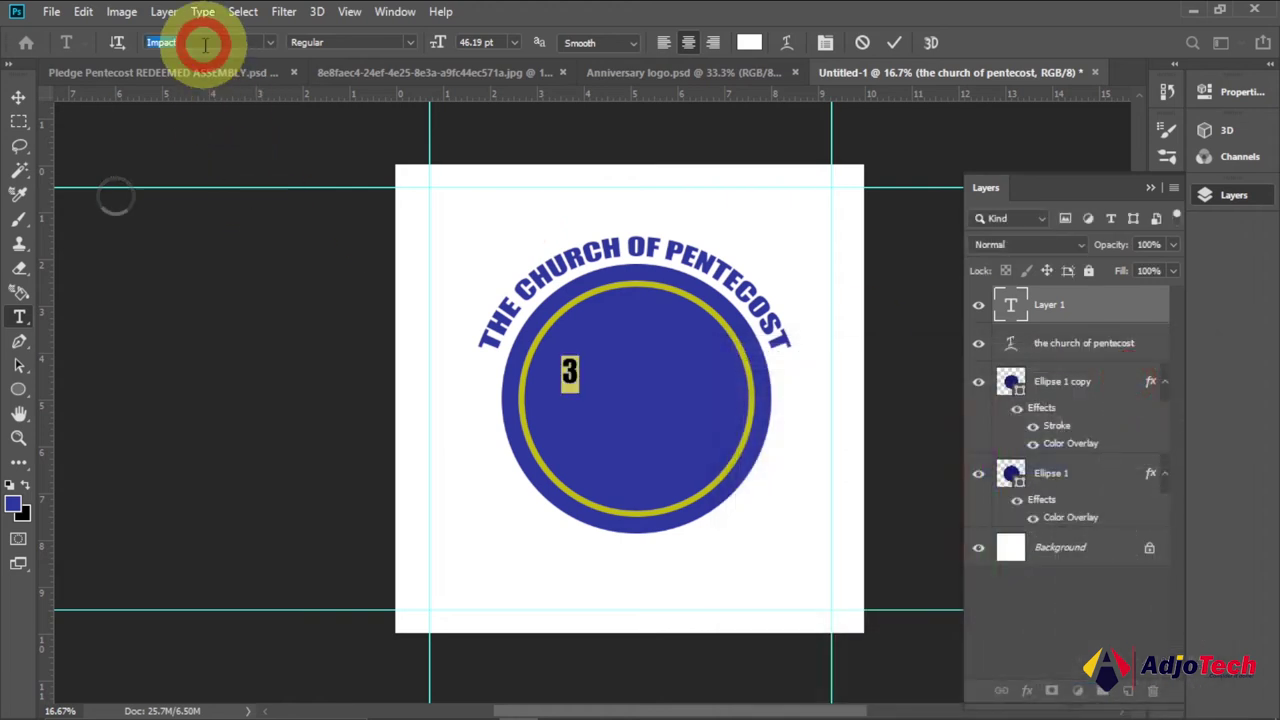
pyautogui.write('ca')
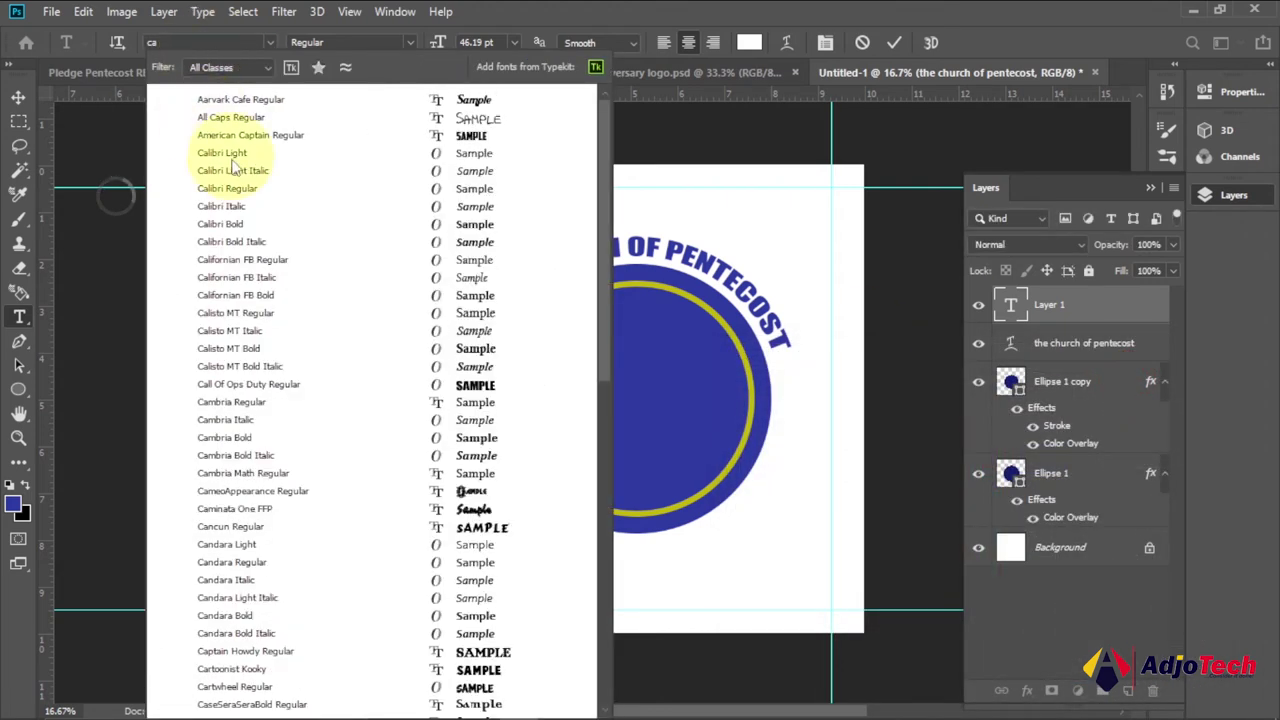
pyautogui.click(241, 223)
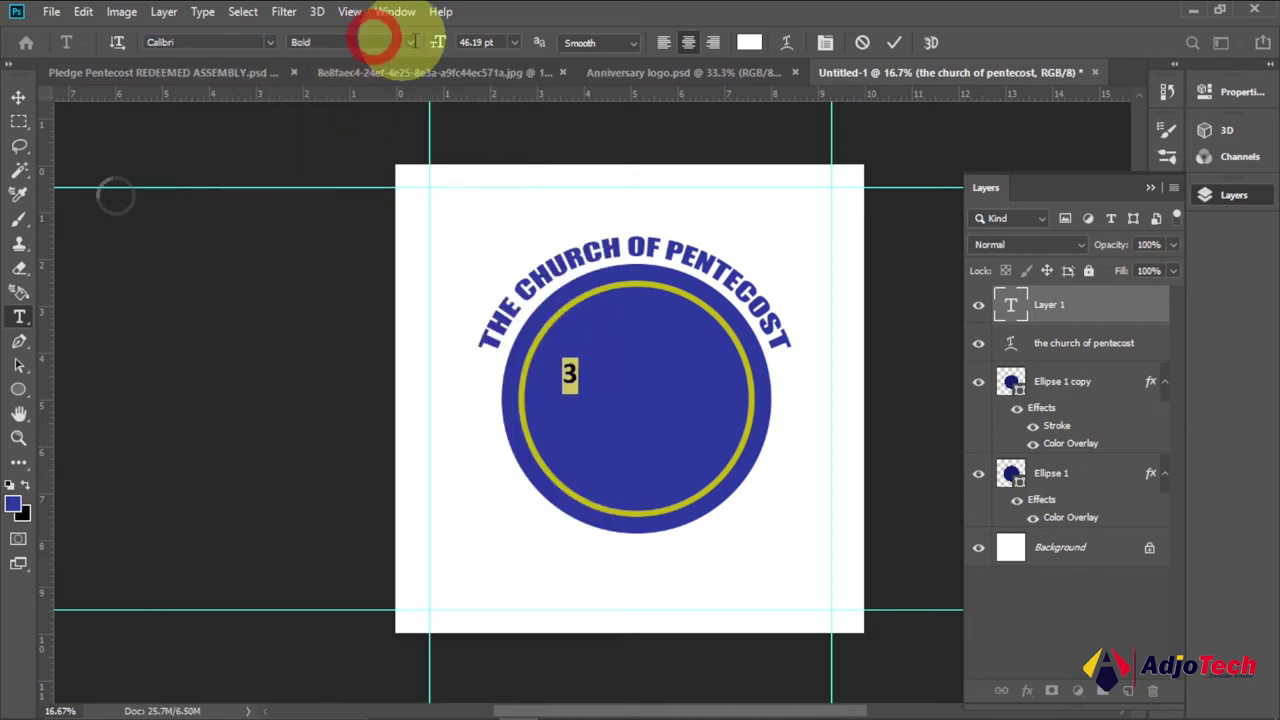
pyautogui.moveTo(440, 44); pyautogui.dragTo(660, 50)
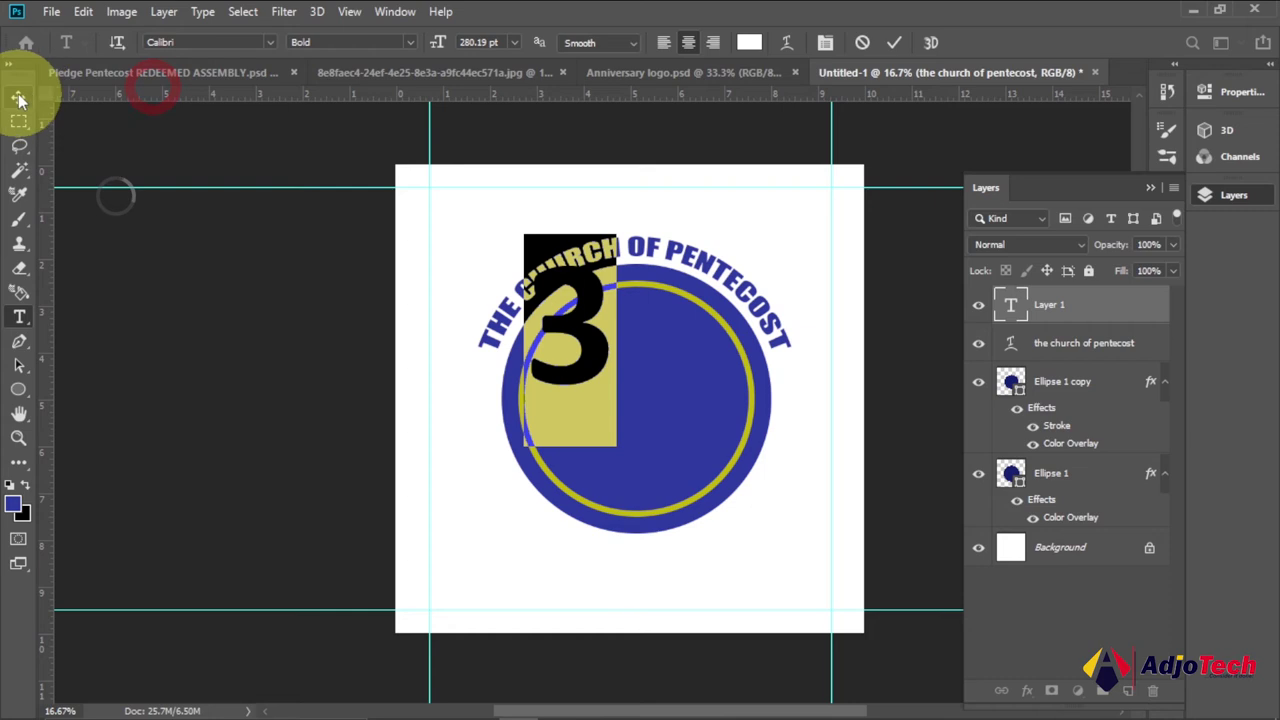
# Step: Move the 3 into the circle and shift it slightly down and right
pyautogui.click(18, 97)
pyautogui.click(567, 342)
pyautogui.moveTo(585, 335); pyautogui.dragTo(606, 382)
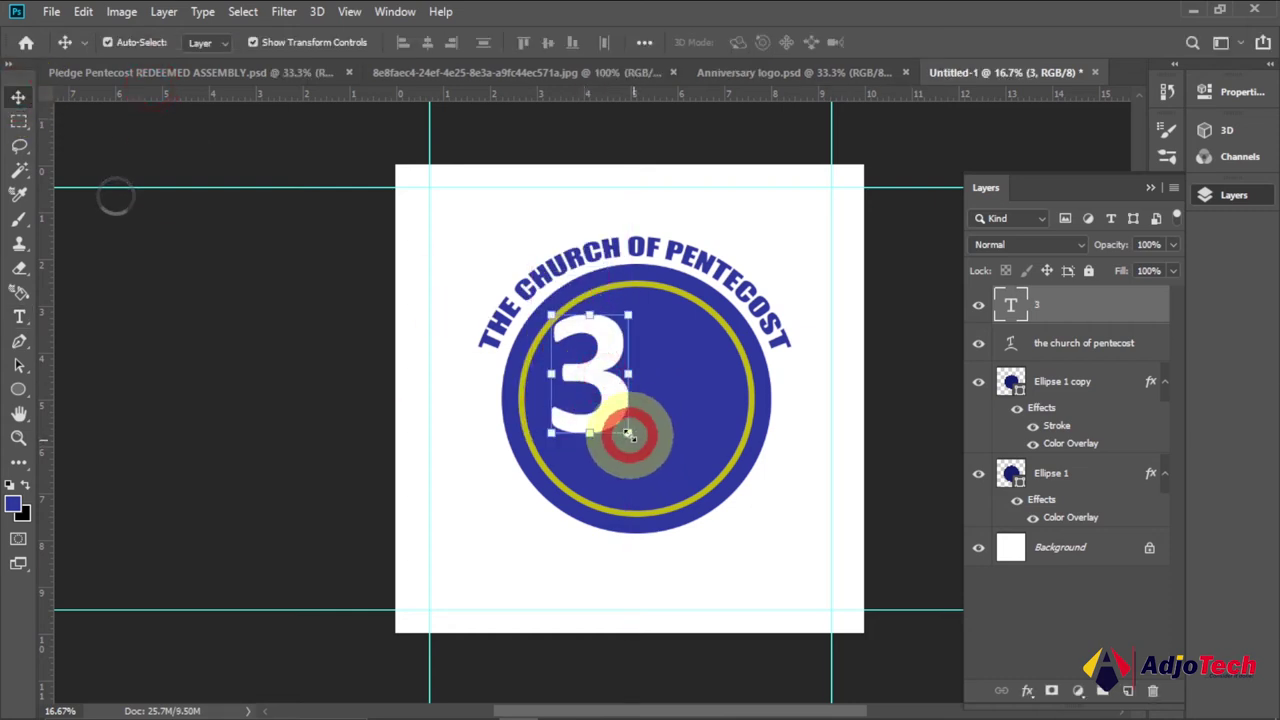
pyautogui.click(628, 437)
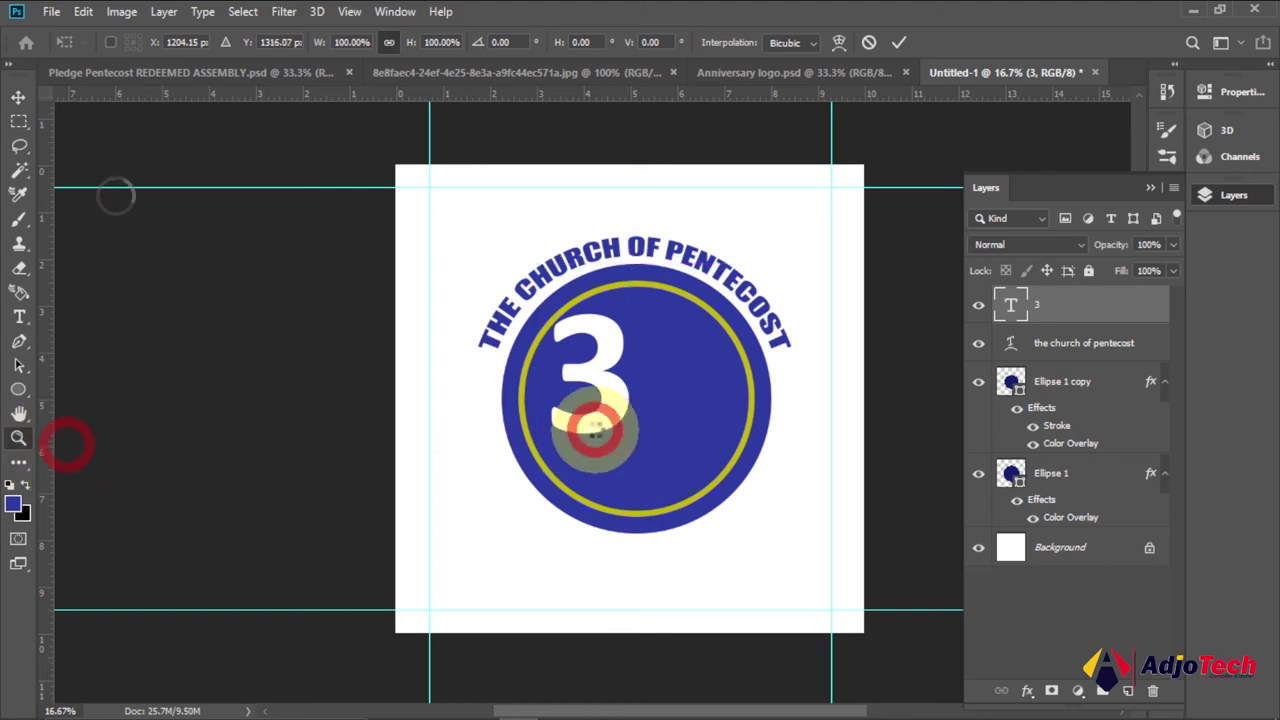
pyautogui.click(595, 429)
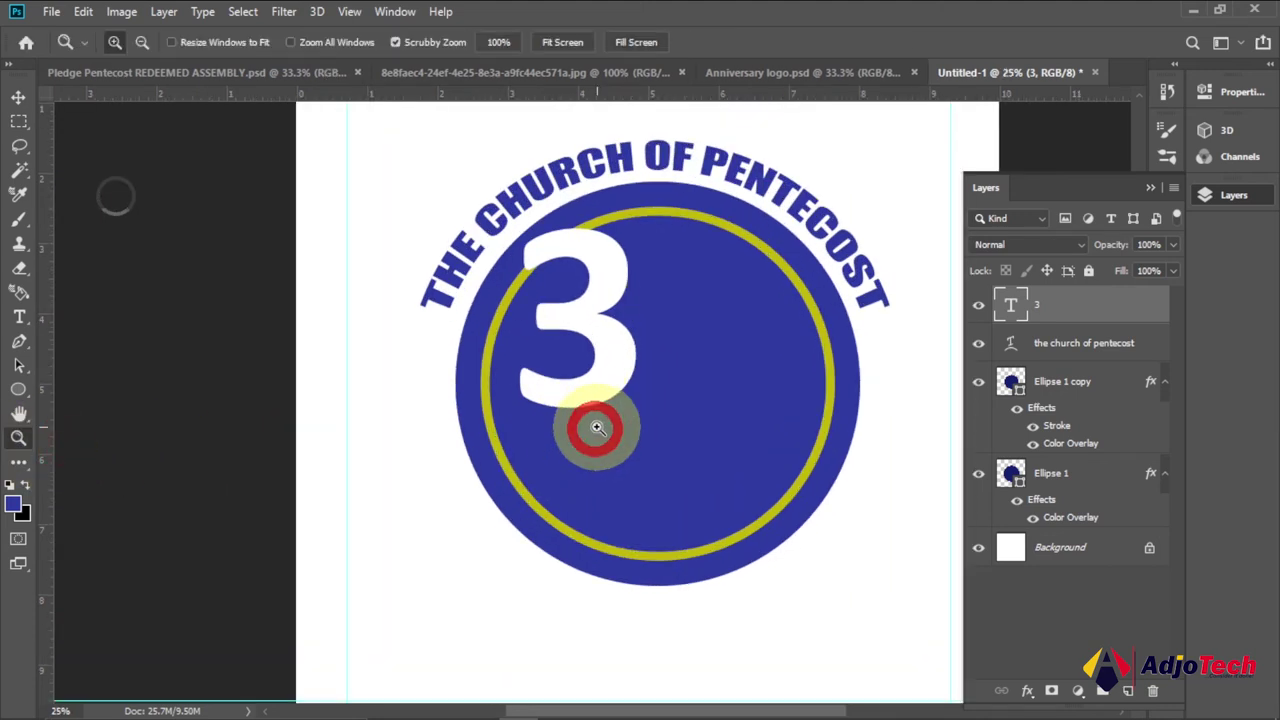
pyautogui.click(1149, 188)
pyautogui.moveTo(1141, 364); pyautogui.dragTo(1142, 351)
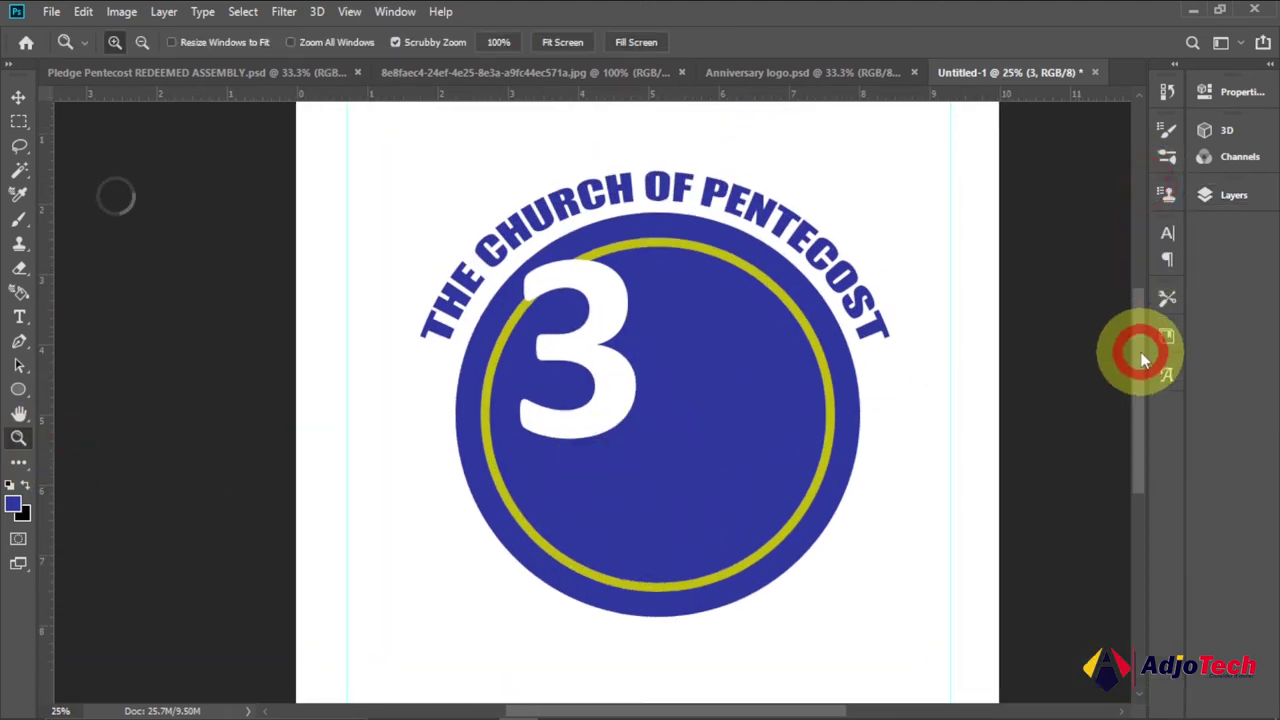
pyautogui.click(18, 97)
pyautogui.click(575, 320)
pyautogui.moveTo(575, 320); pyautogui.dragTo(598, 332)
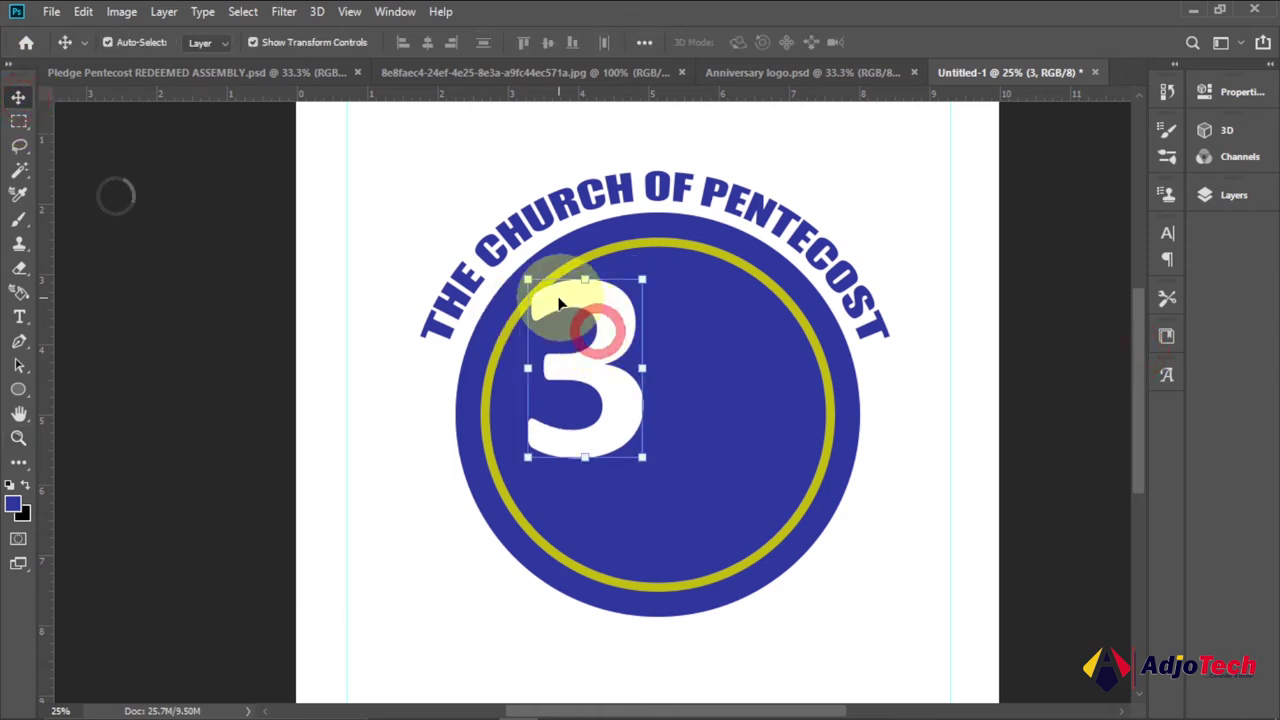
# Step: Scale the 3 to about 78%, place it on the badge's left, and check the reference logo
pyautogui.click(522, 280)
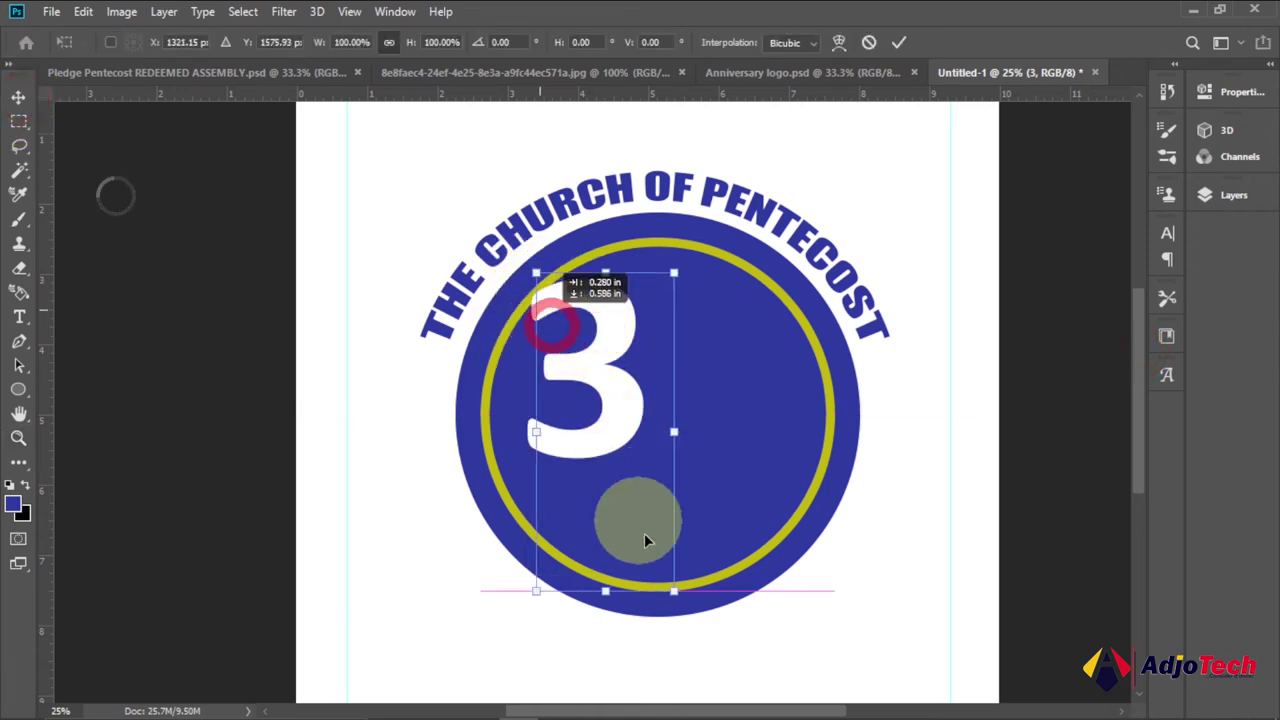
pyautogui.moveTo(671, 586); pyautogui.dragTo(634, 515)
pyautogui.press('Return')
pyautogui.moveTo(592, 372); pyautogui.dragTo(579, 348)
pyautogui.click(779, 74)
pyautogui.moveTo(558, 402); pyautogui.dragTo(560, 401)
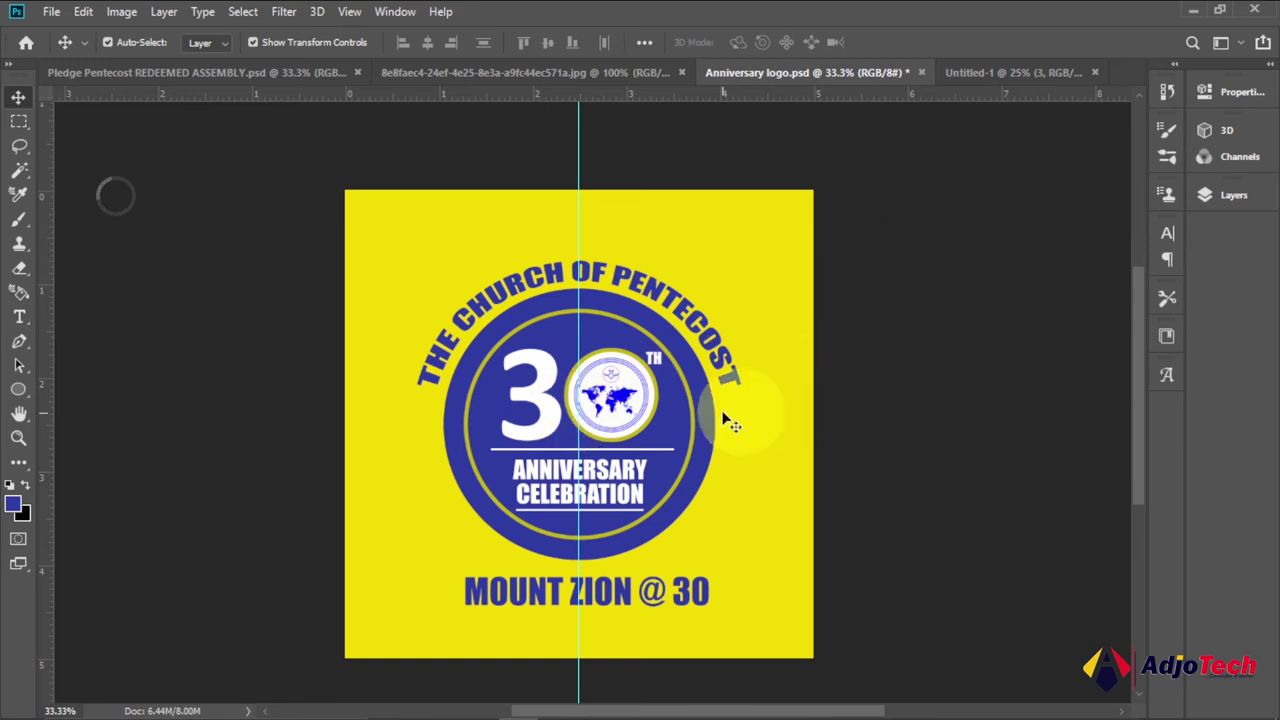
pyautogui.click(1035, 80)
# Step: Draw a white circle with the Ellipse Tool right next to the 3
pyautogui.click(18, 389)
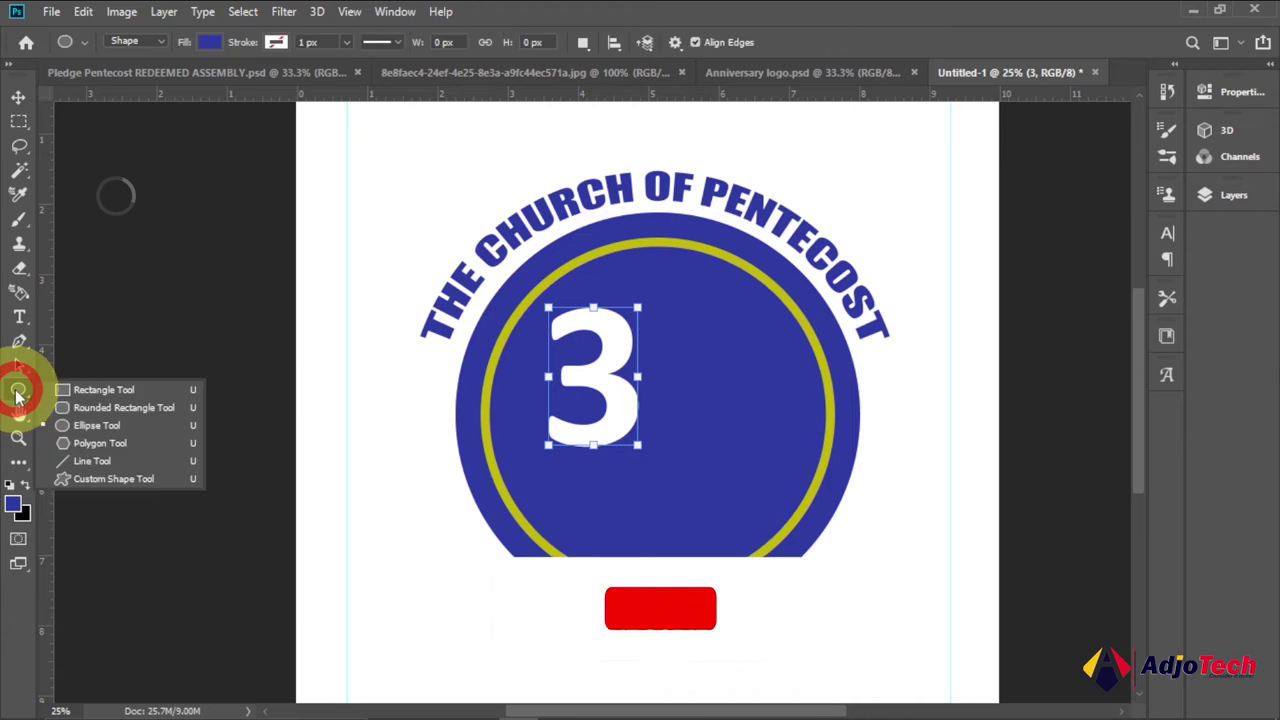
pyautogui.click(212, 442)
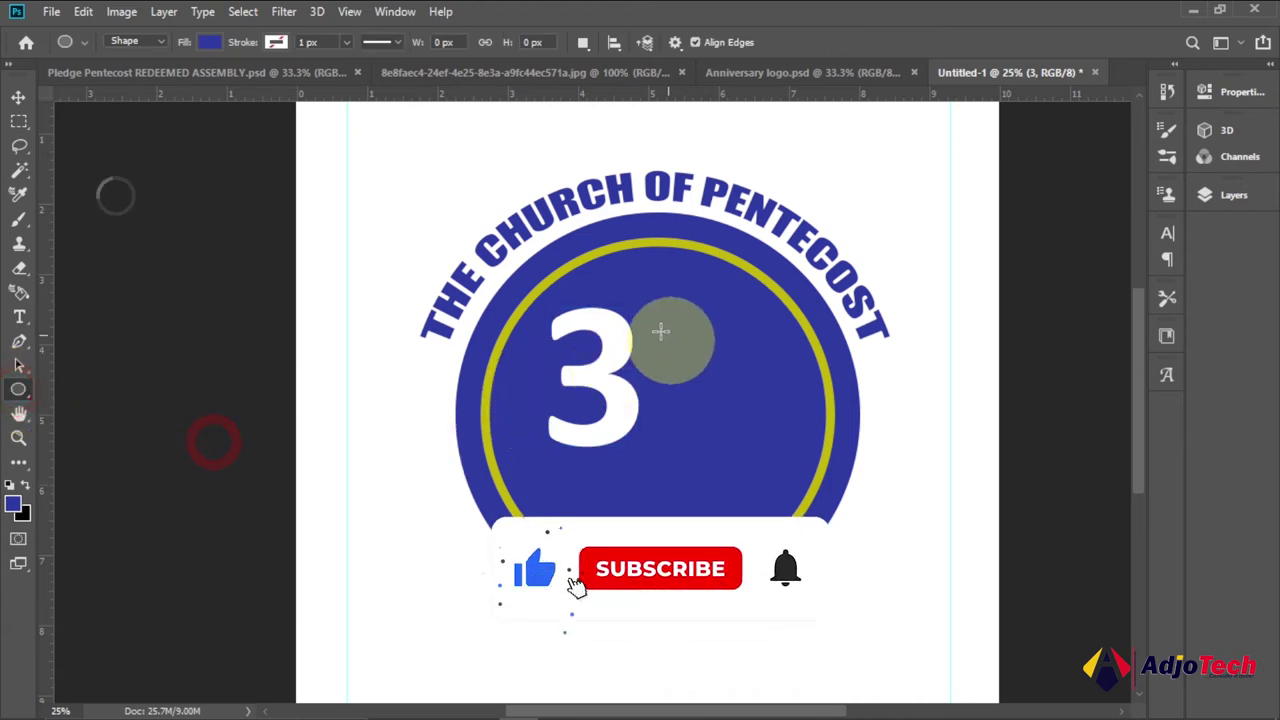
pyautogui.moveTo(650, 314); pyautogui.dragTo(778, 444)
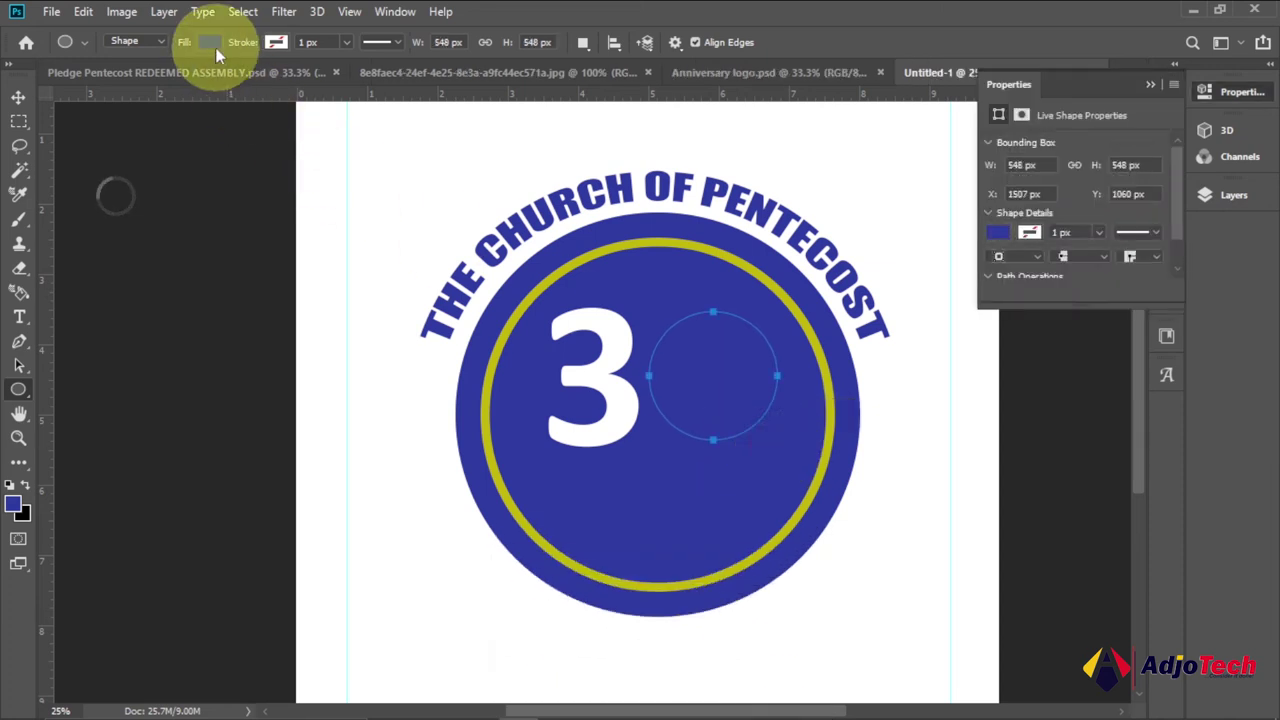
pyautogui.click(210, 42)
pyautogui.click(150, 137)
pyautogui.click(18, 97)
pyautogui.moveTo(699, 386); pyautogui.dragTo(703, 388)
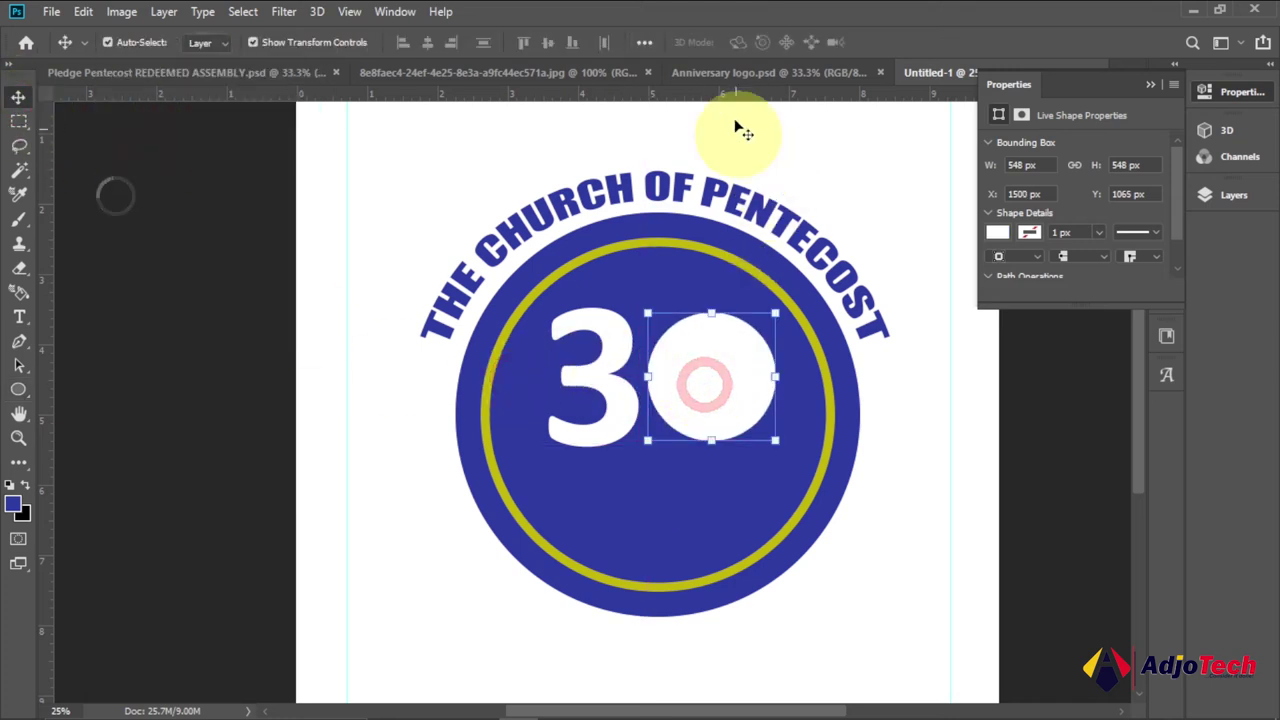
# Step: Compare with the finished logo, then select the Ellipse 2 layer in Layers
pyautogui.click(729, 73)
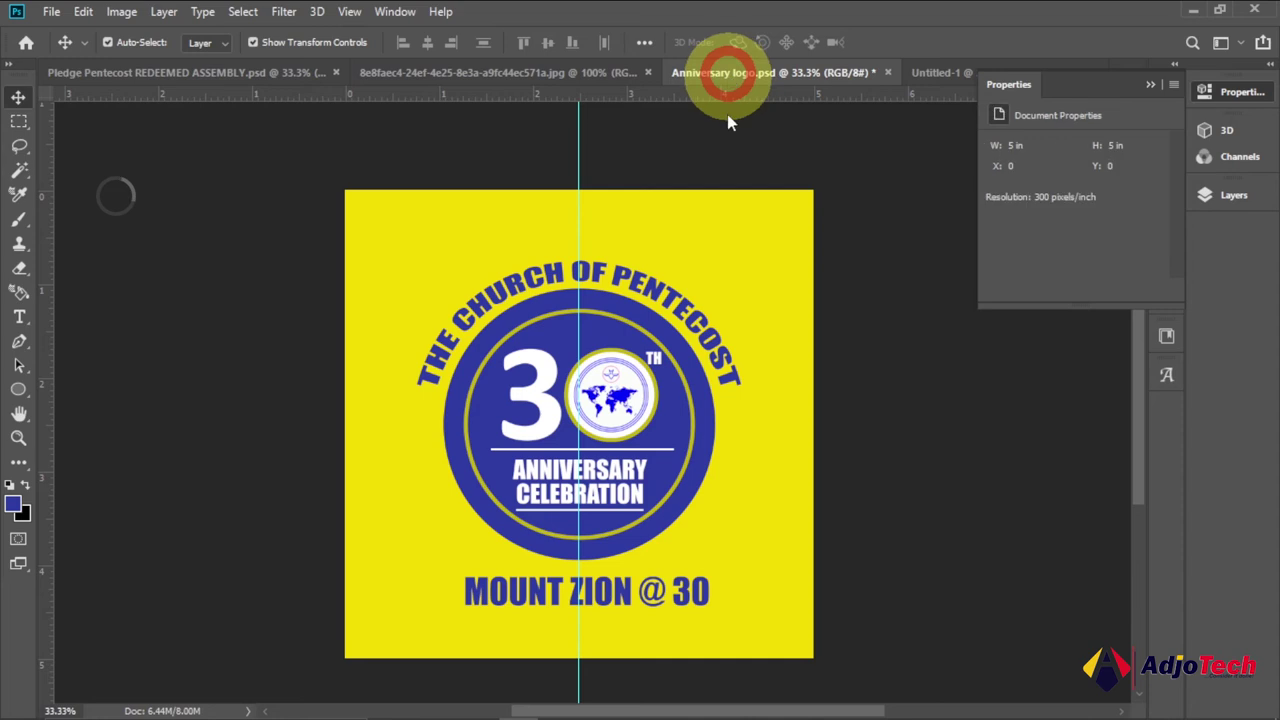
pyautogui.click(940, 75)
pyautogui.click(1150, 84)
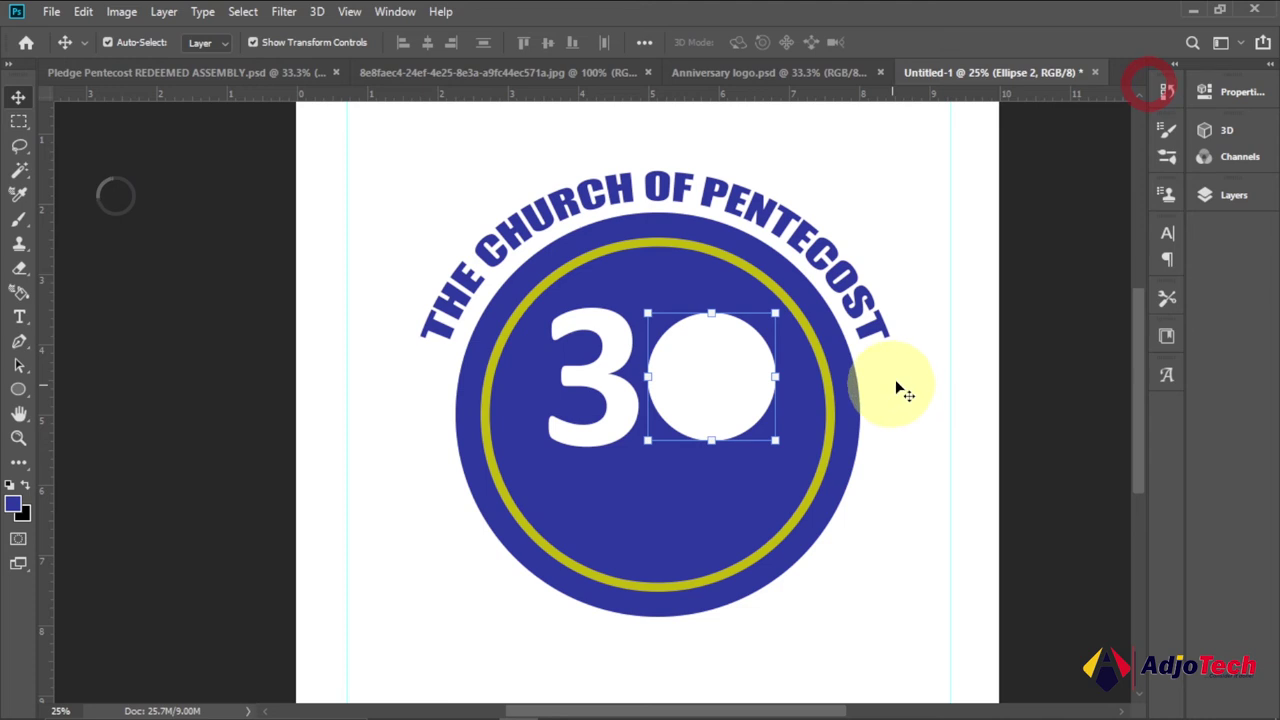
pyautogui.click(1233, 195)
pyautogui.click(1111, 314)
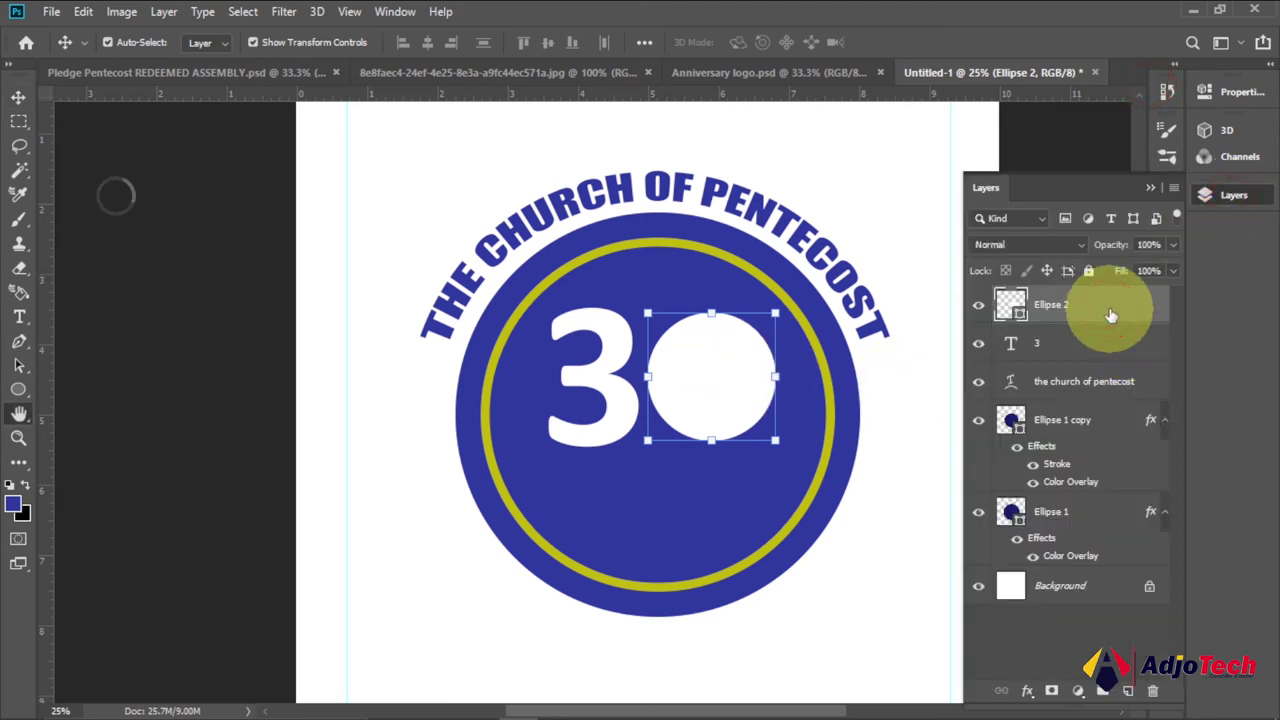
# Step: Give Ellipse 2 a 38 px yellow stroke positioned outside
pyautogui.doubleClick(1111, 316)
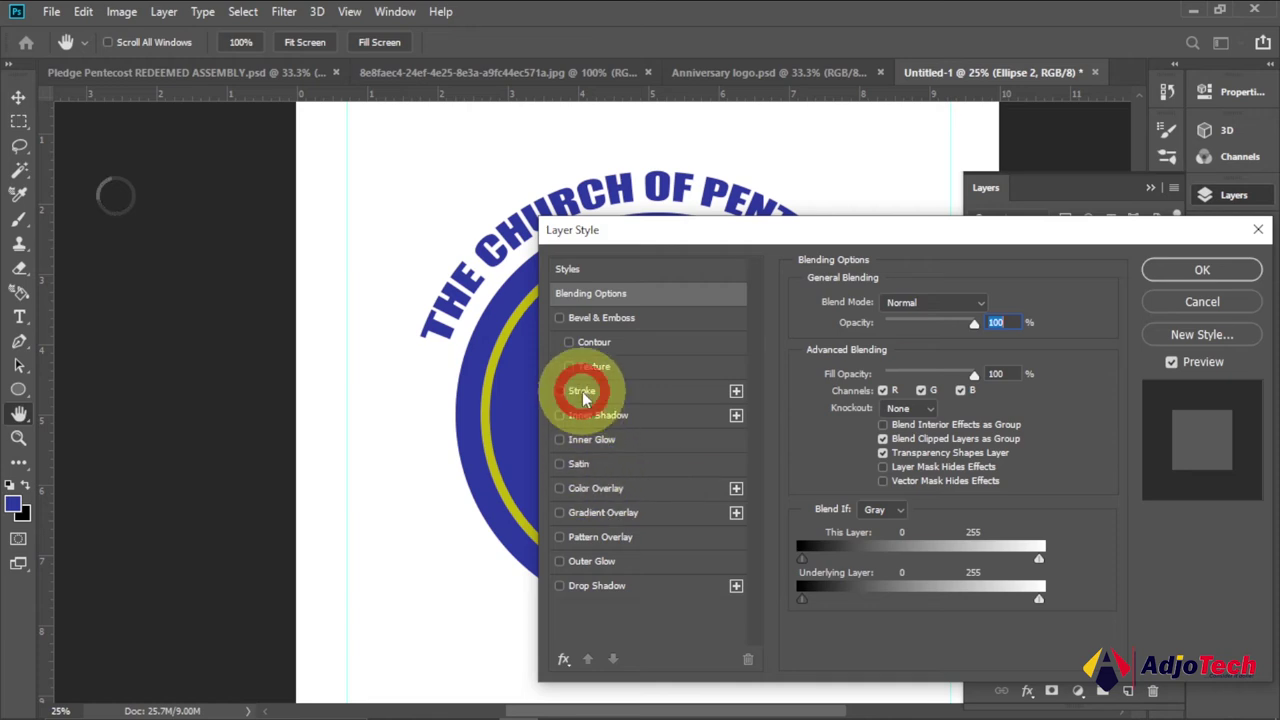
pyautogui.click(584, 394)
pyautogui.moveTo(800, 238); pyautogui.dragTo(655, 470)
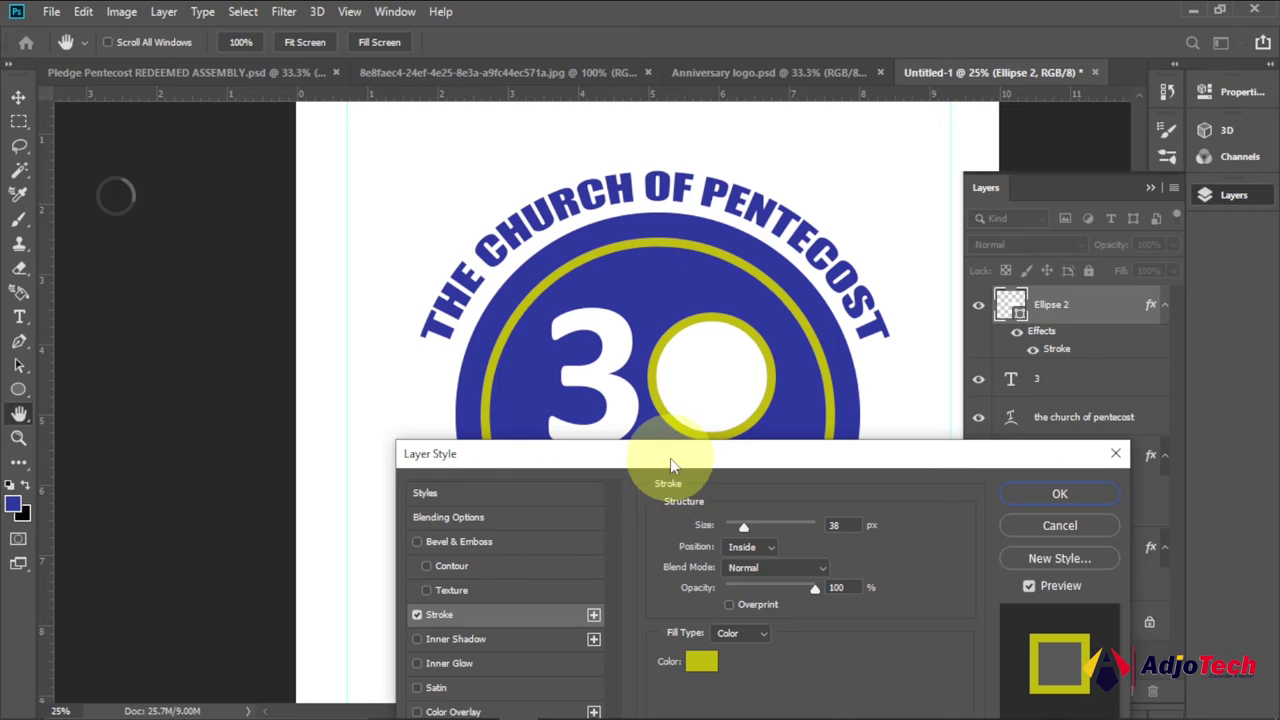
pyautogui.moveTo(670, 458); pyautogui.dragTo(704, 423)
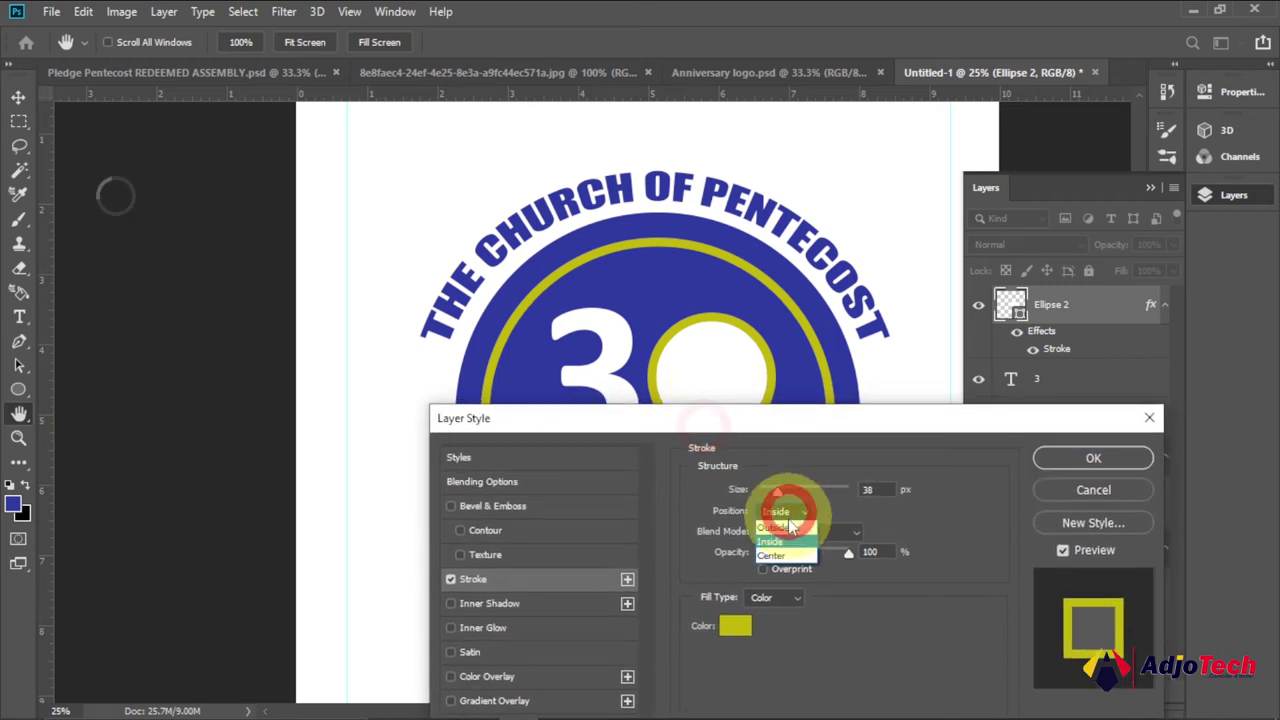
pyautogui.click(1085, 460)
pyautogui.press('v')
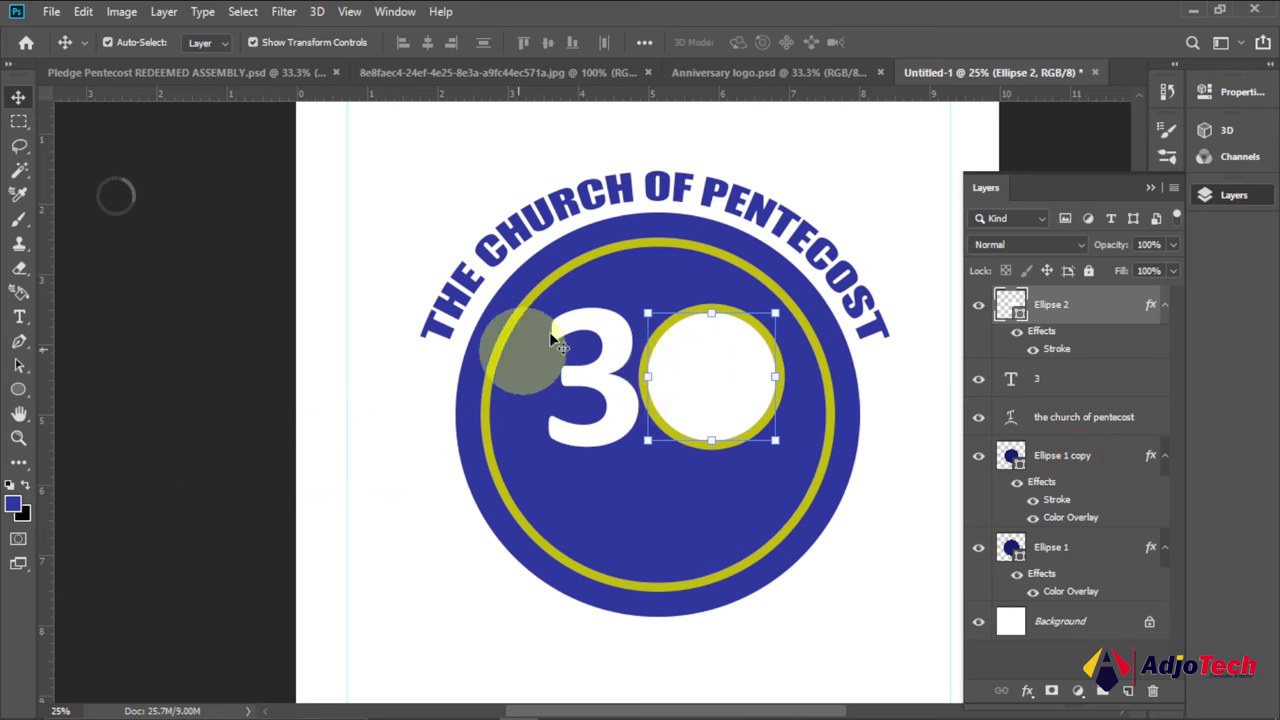
# Step: Zoom in on the finished reference logo to compare, then return to Untitled-1
pyautogui.click(726, 75)
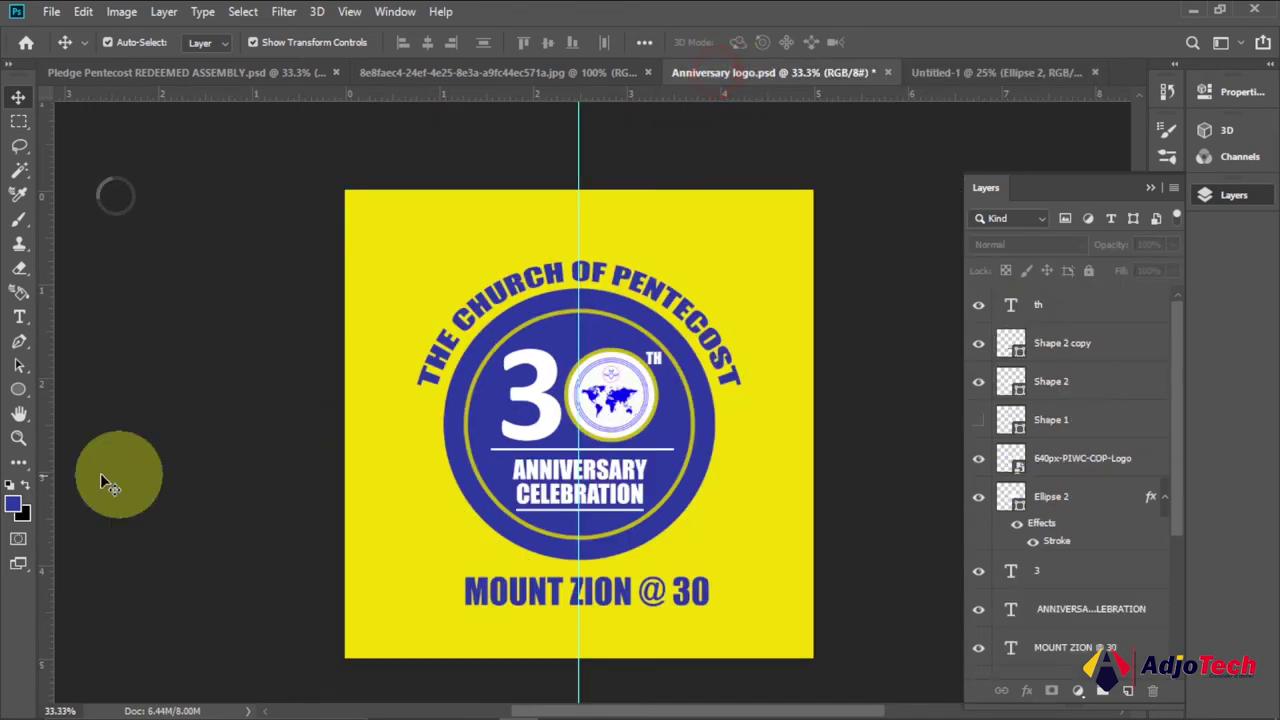
pyautogui.click(18, 437)
pyautogui.click(687, 419)
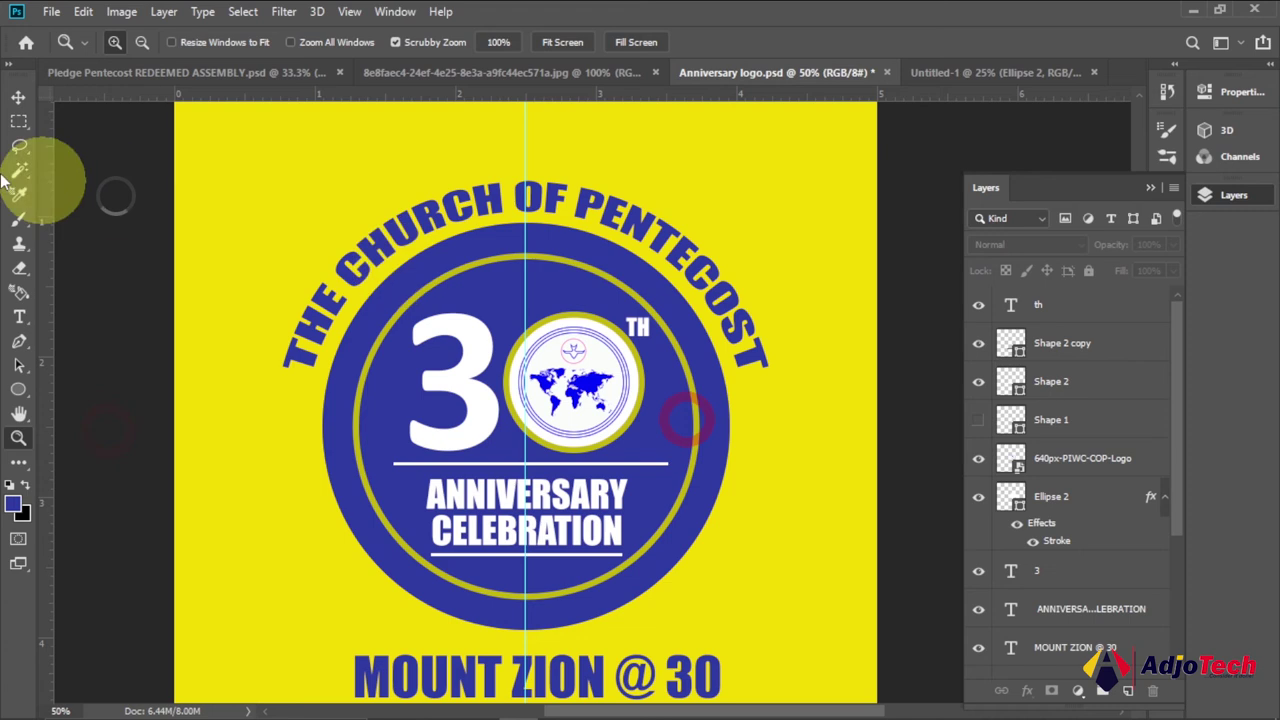
pyautogui.click(18, 97)
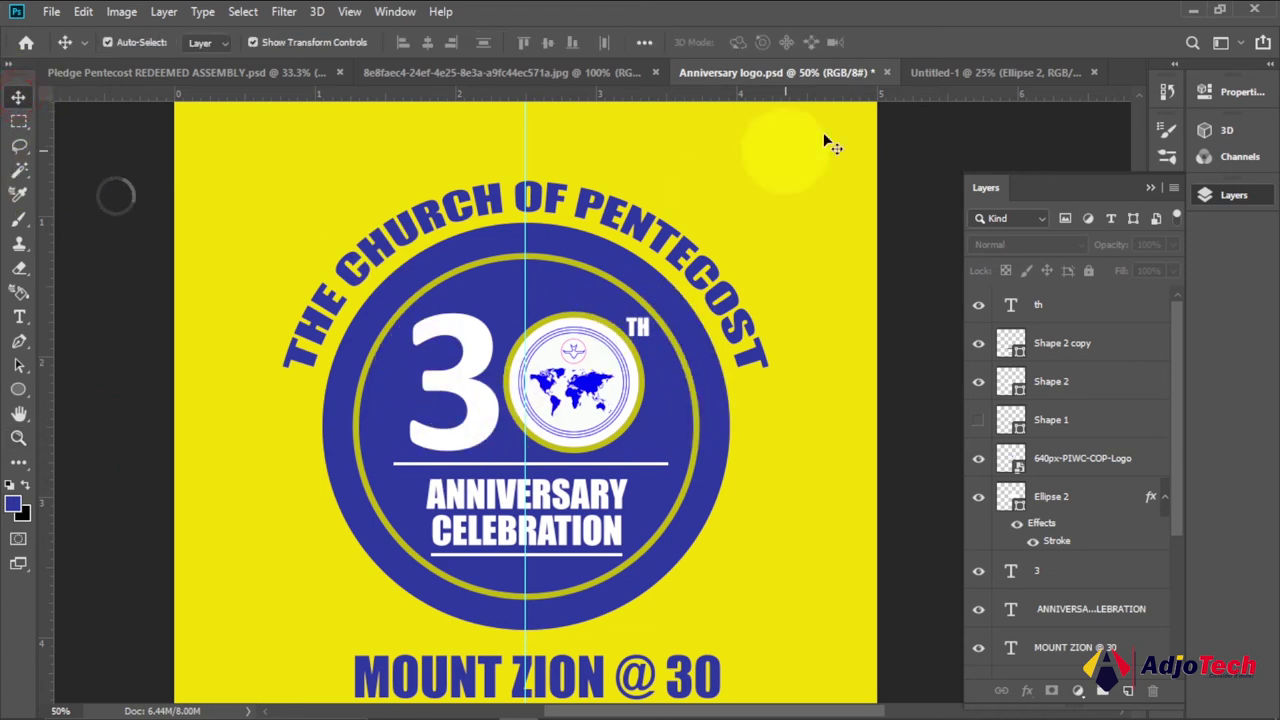
pyautogui.click(933, 72)
# Step: Drag 640px-PIWC-COP-Logo from the Downloads folder into the Untitled-1 canvas
pyautogui.moveTo(520, 703)
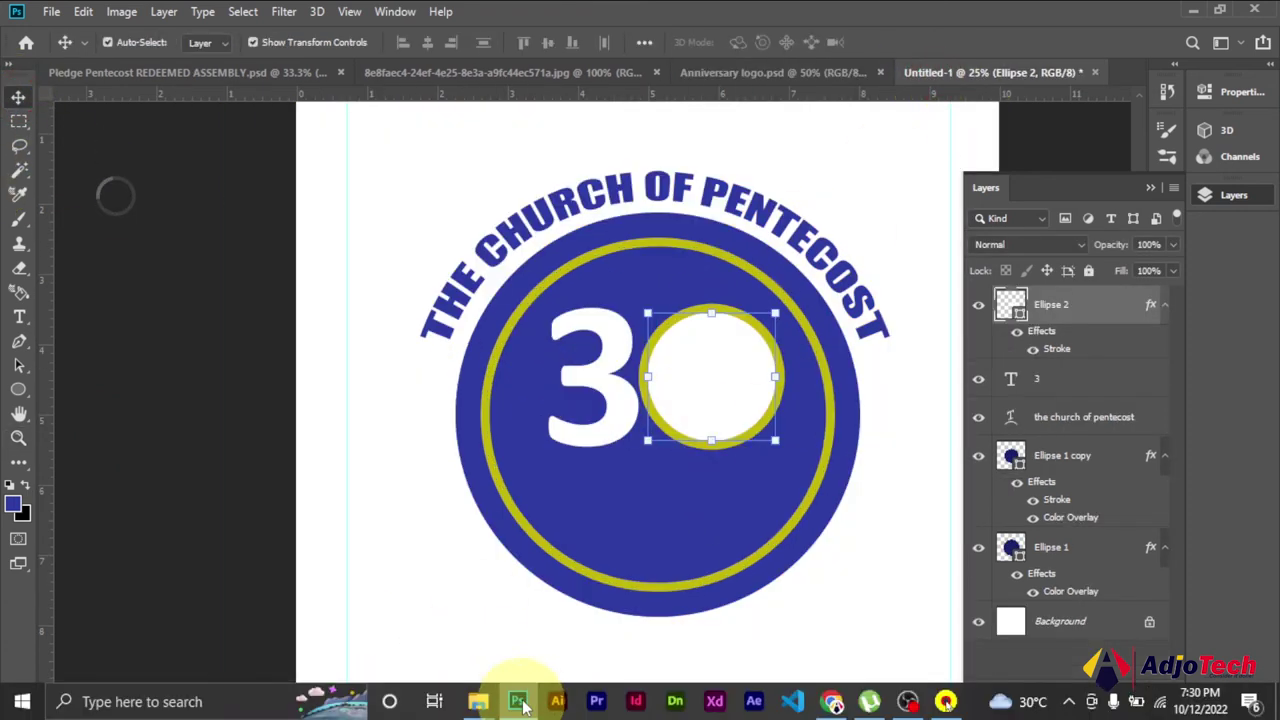
pyautogui.click(481, 703)
pyautogui.click(642, 617)
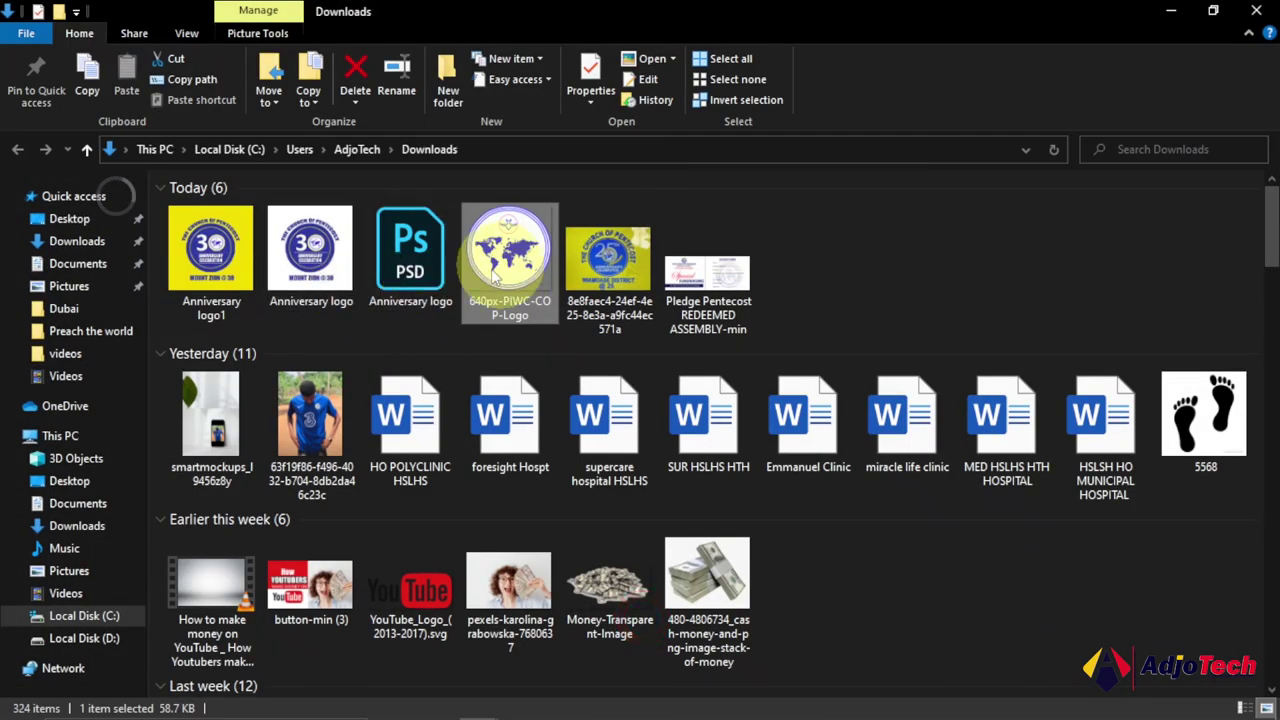
pyautogui.moveTo(508, 280); pyautogui.dragTo(620, 460)
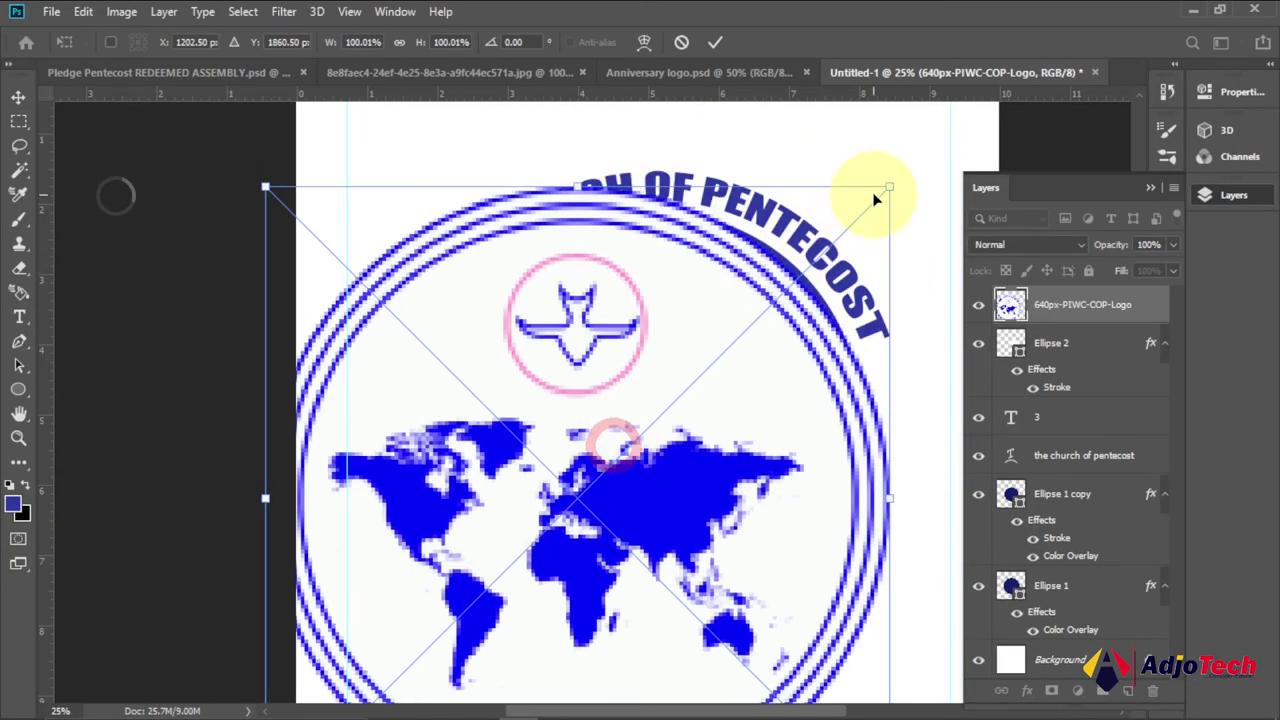
# Step: Scale the church emblem to 16.46% and centre it inside the white circle of the 0
pyautogui.moveTo(888, 187); pyautogui.dragTo(708, 340)
pyautogui.moveTo(623, 443); pyautogui.dragTo(792, 260)
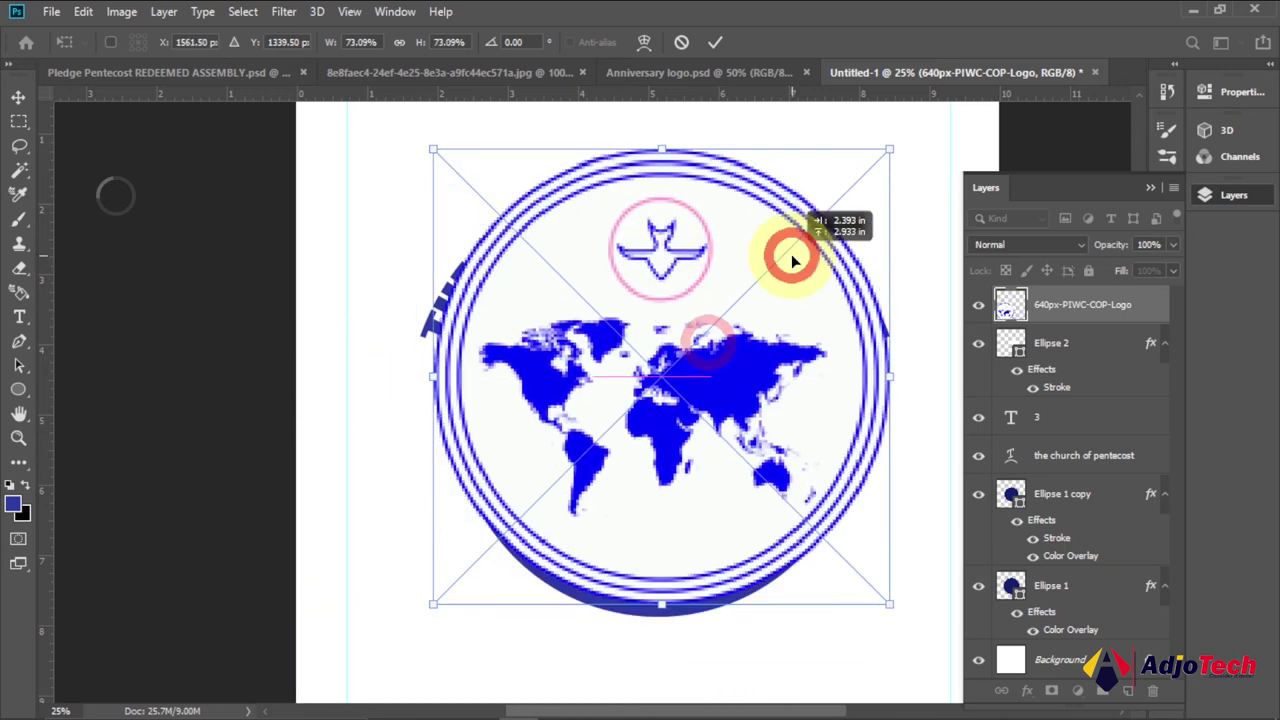
pyautogui.moveTo(887, 148); pyautogui.dragTo(735, 345)
pyautogui.moveTo(789, 278); pyautogui.dragTo(688, 380)
pyautogui.moveTo(657, 425); pyautogui.dragTo(727, 374)
pyautogui.moveTo(760, 425); pyautogui.dragTo(763, 435)
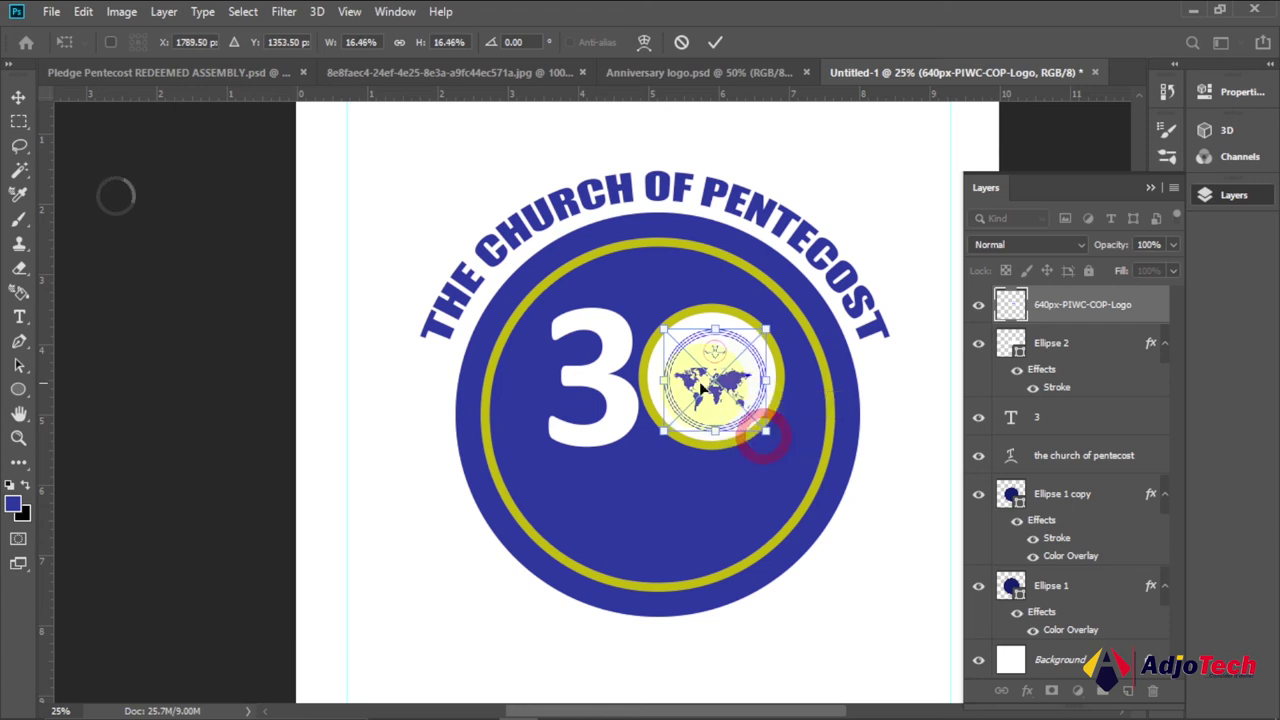
pyautogui.moveTo(697, 380); pyautogui.dragTo(693, 377)
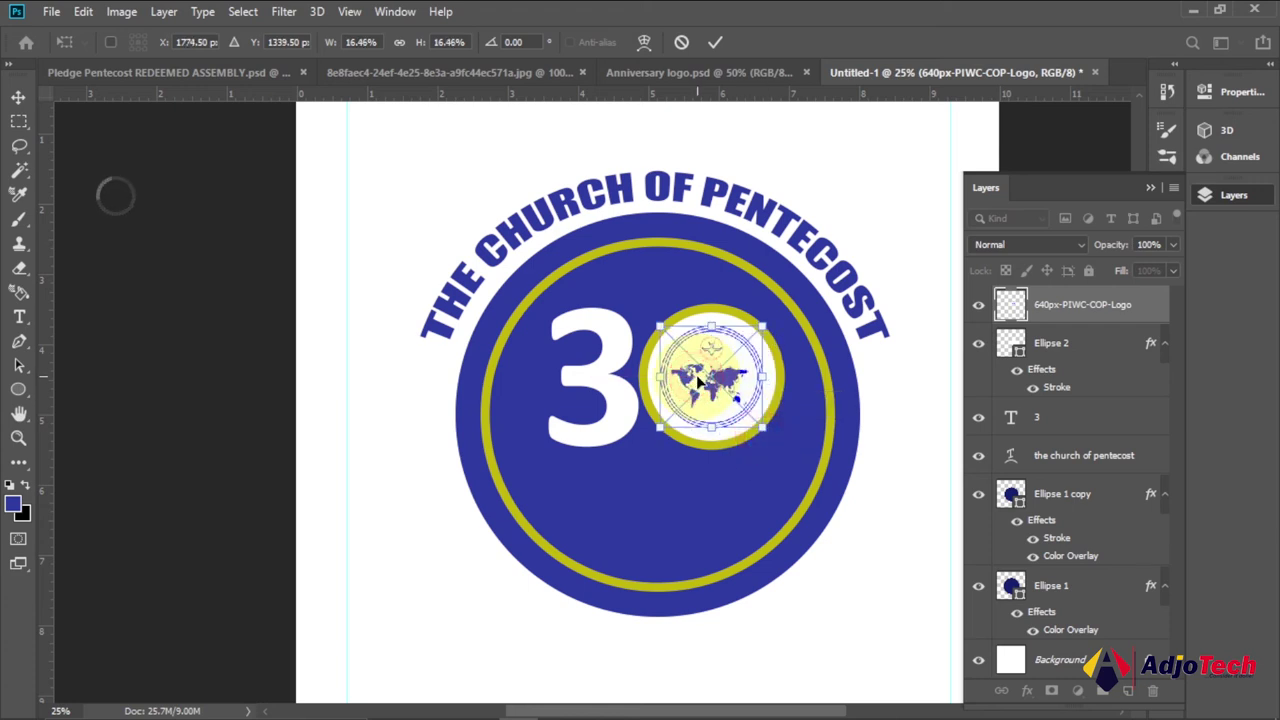
pyautogui.click(714, 42)
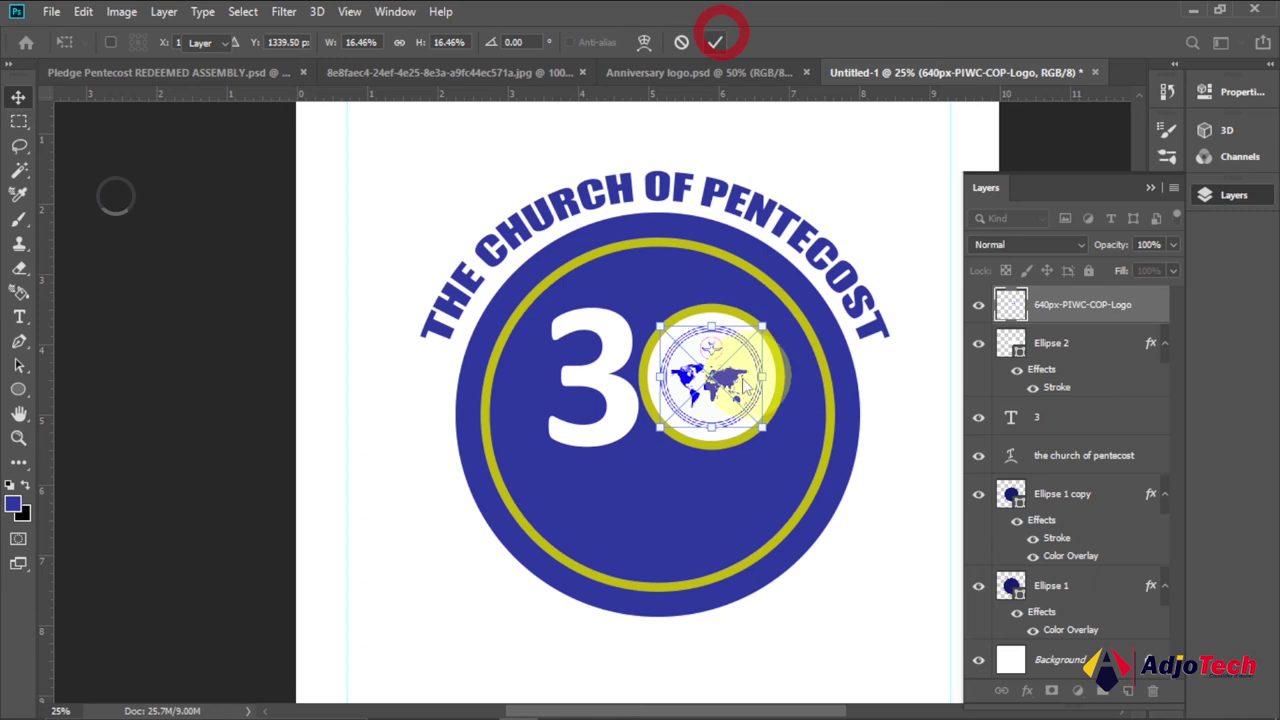
# Step: Compare the placed emblem against the finished Anniversary logo.psd reference
pyautogui.click(294, 471)
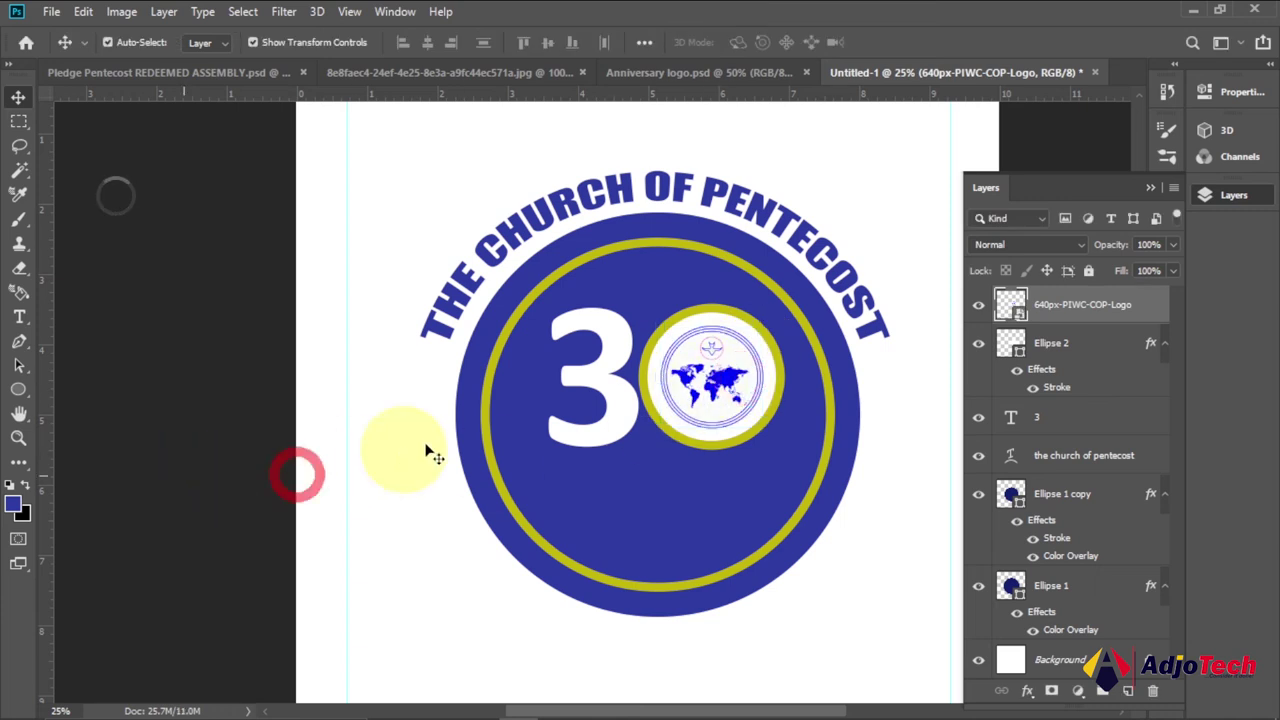
pyautogui.click(700, 385)
pyautogui.click(700, 72)
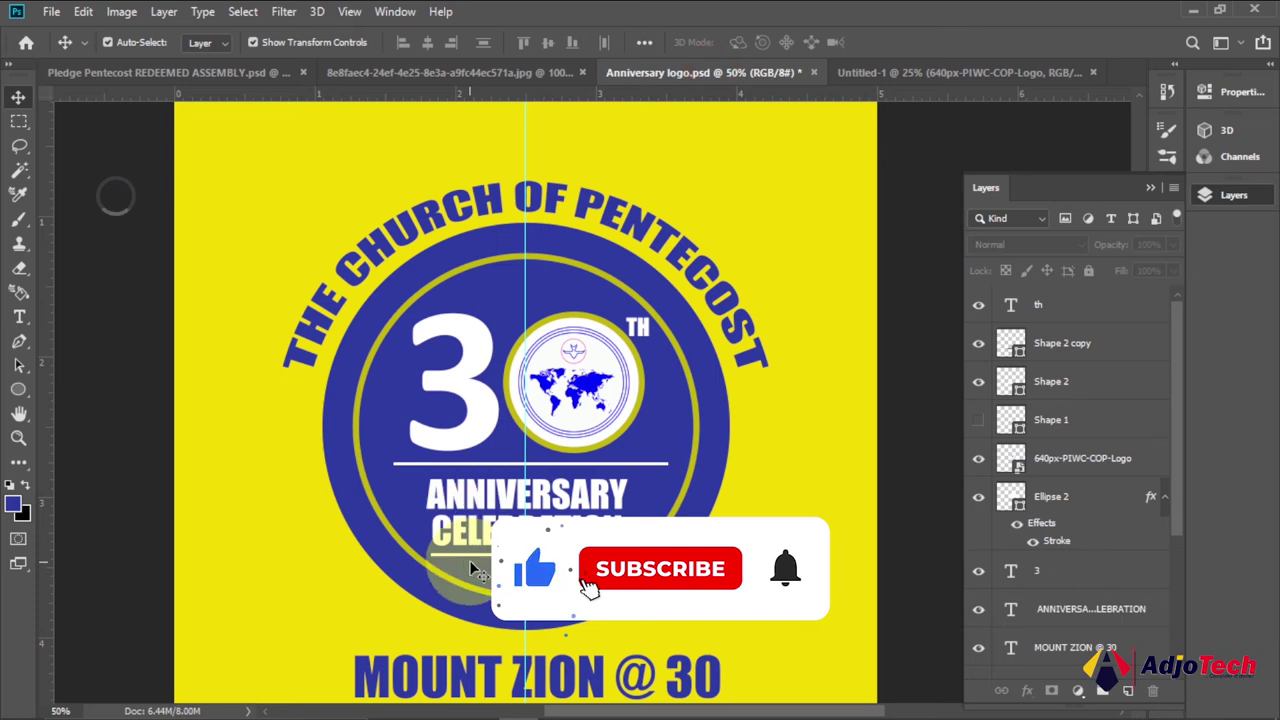
pyautogui.click(901, 74)
pyautogui.click(27, 318)
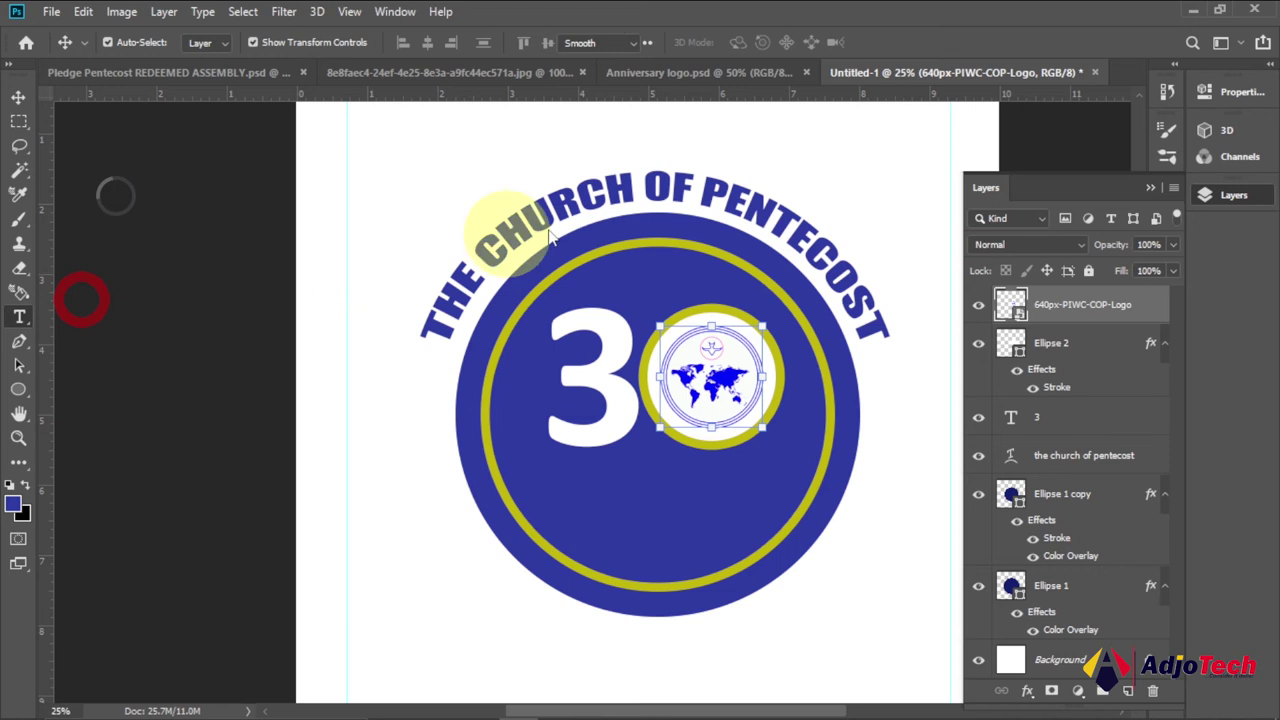
# Step: Create the TH text below the 30 with its colour set to white
pyautogui.click(640, 275)
pyautogui.click(18, 97)
pyautogui.click(600, 543)
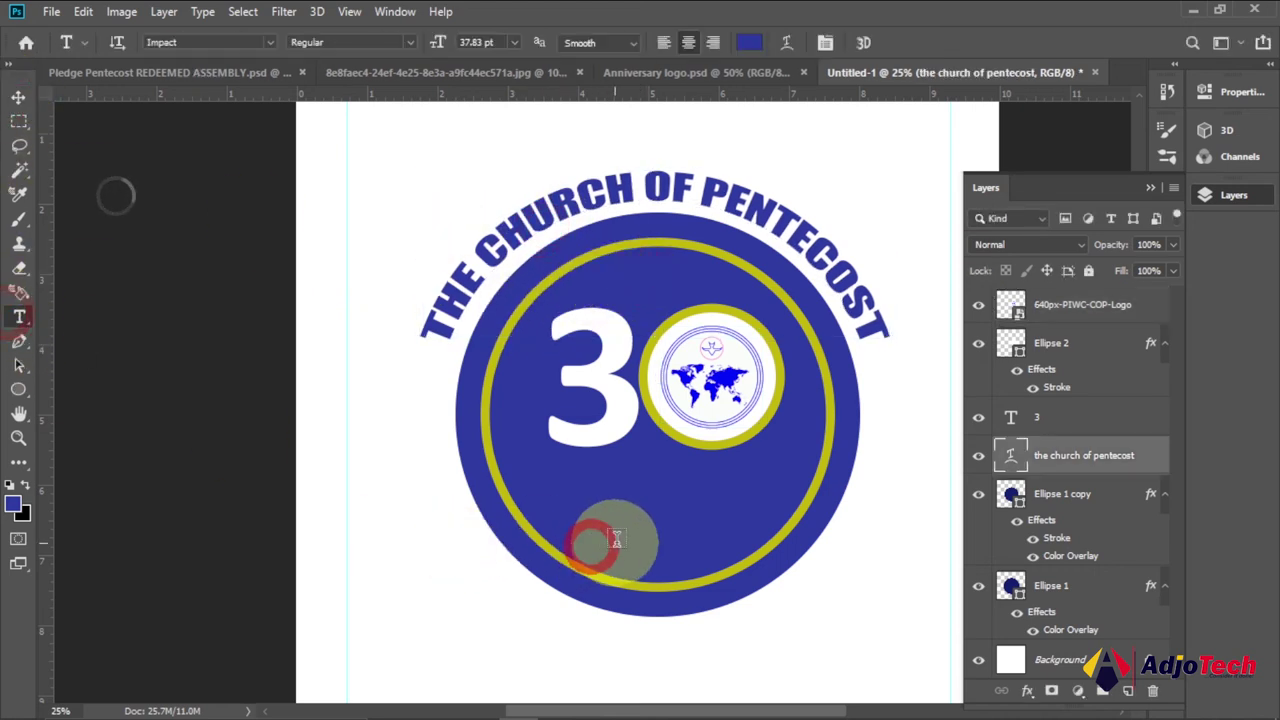
pyautogui.click(625, 537)
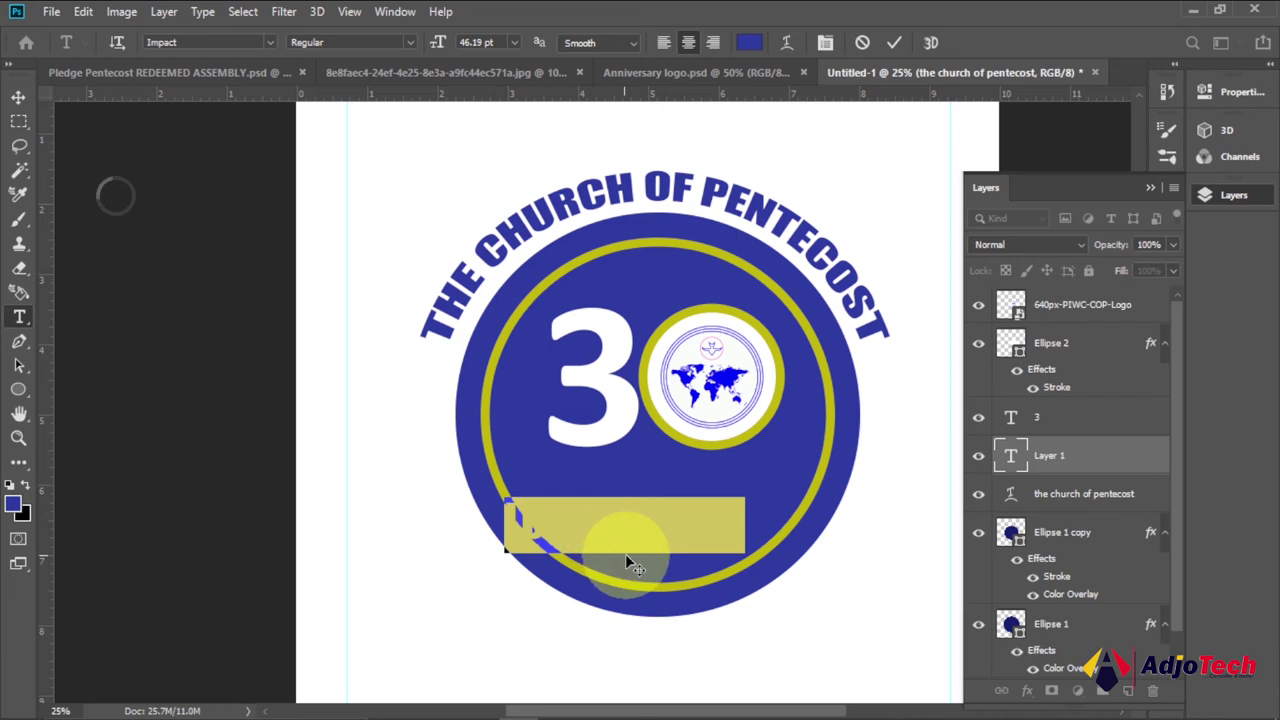
pyautogui.press('BackSpace')
pyautogui.press('ctrl')
pyautogui.hotkey('ctrl', 'a')
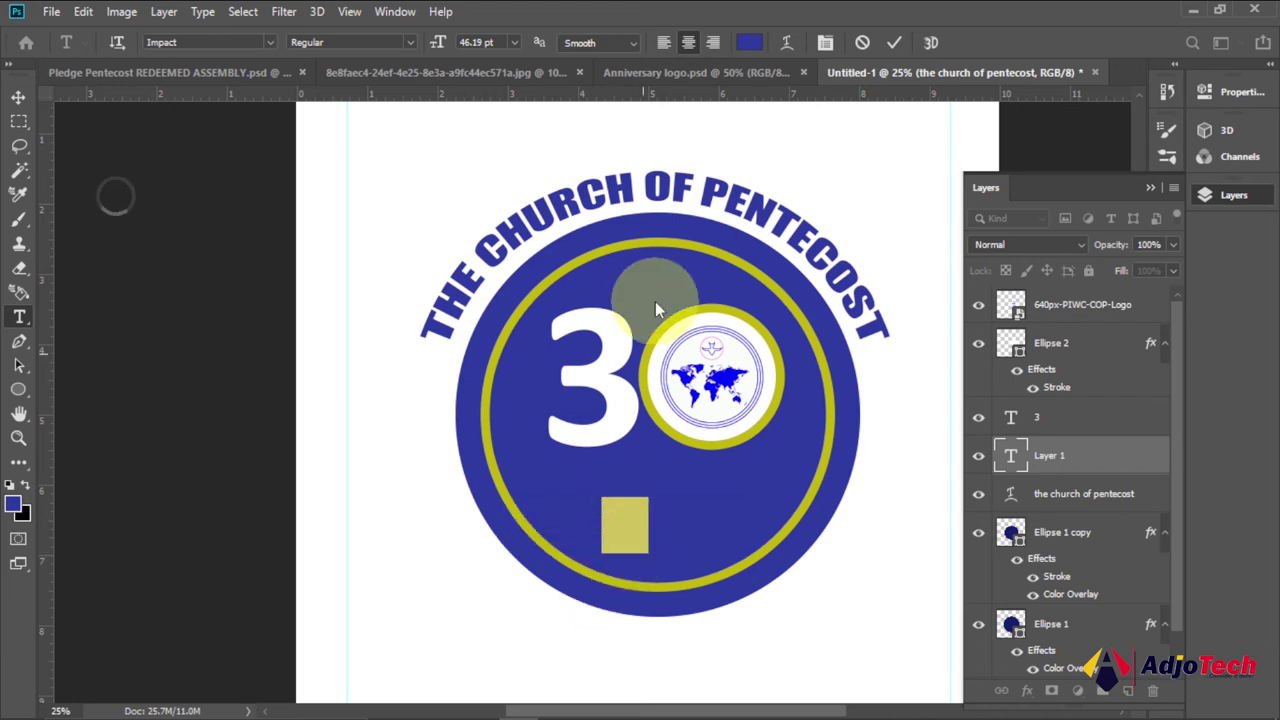
pyautogui.click(752, 44)
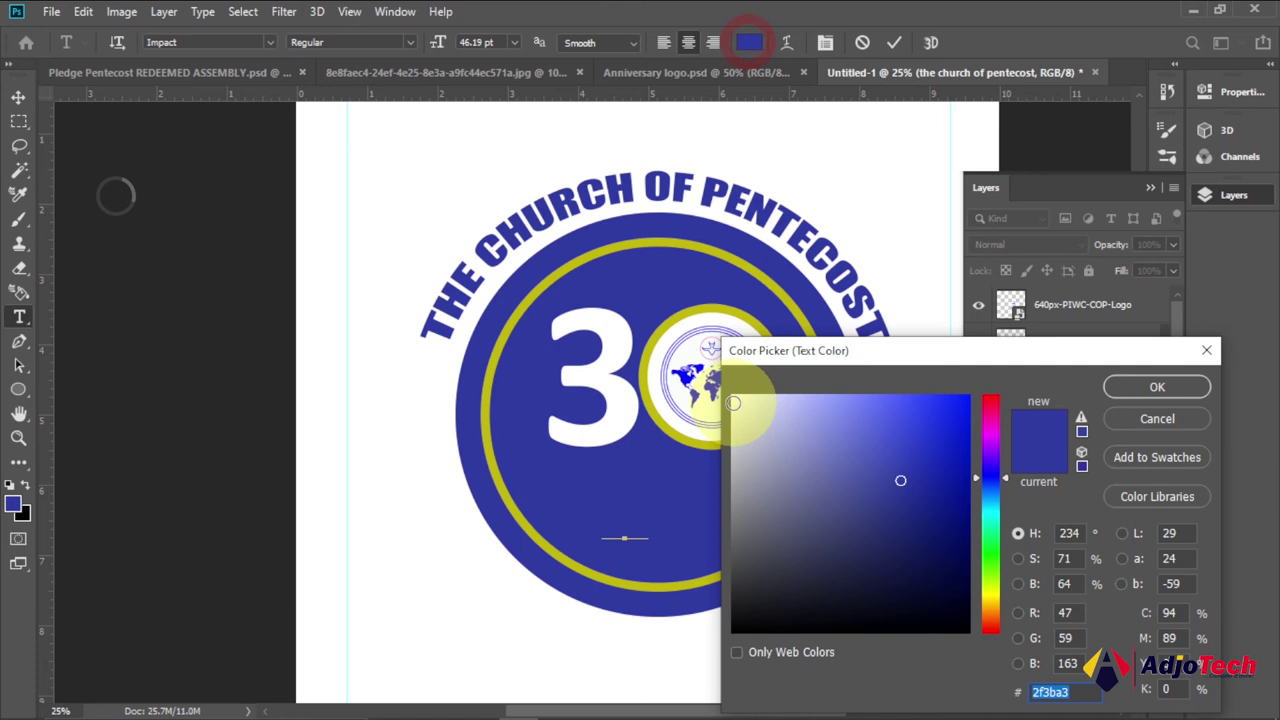
pyautogui.click(736, 400)
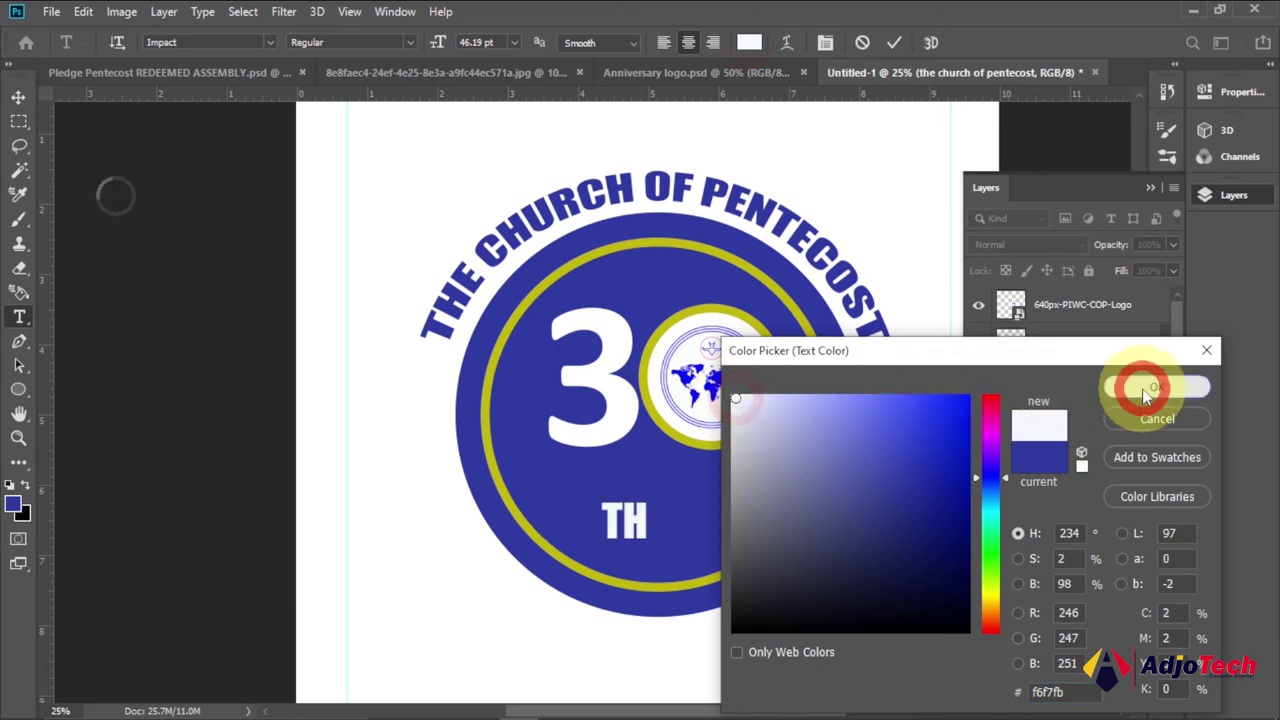
pyautogui.click(1142, 388)
pyautogui.click(18, 97)
# Step: Shrink the TH text and move it up beside the 0 as a superscript
pyautogui.click(596, 505)
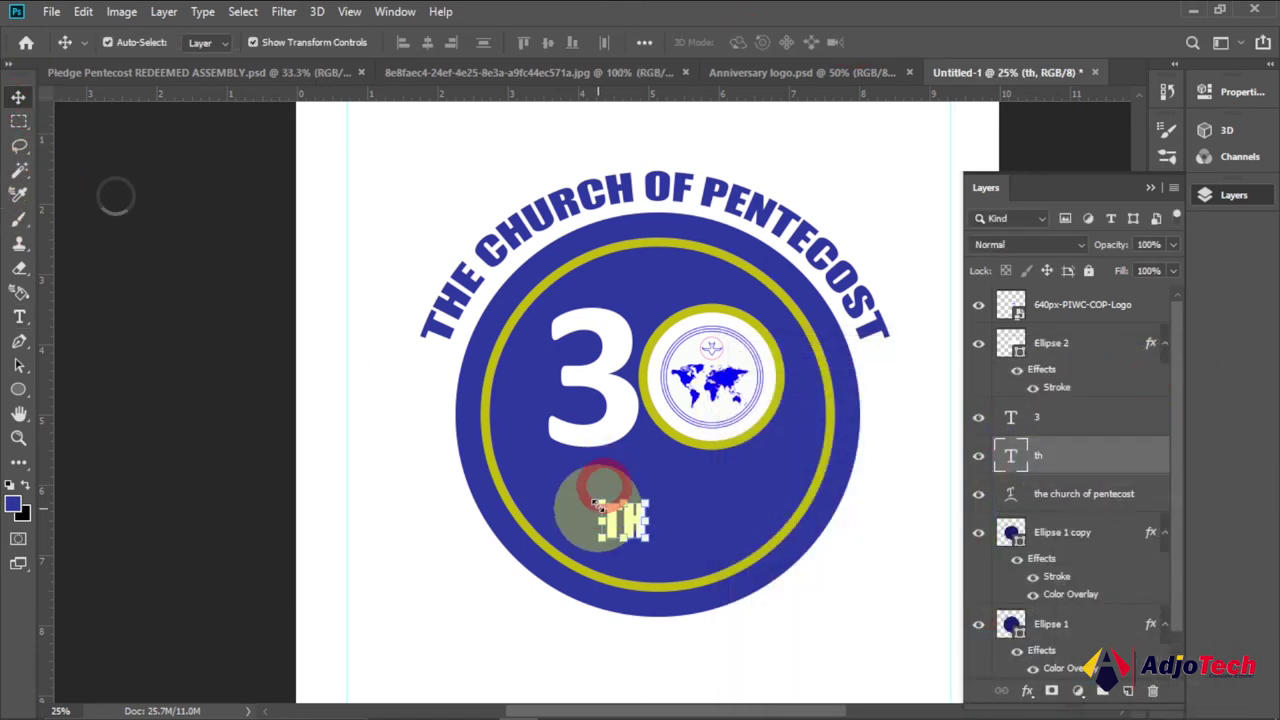
pyautogui.hotkey('ctrl', 't')
pyautogui.moveTo(603, 512); pyautogui.dragTo(616, 521)
pyautogui.press('Return')
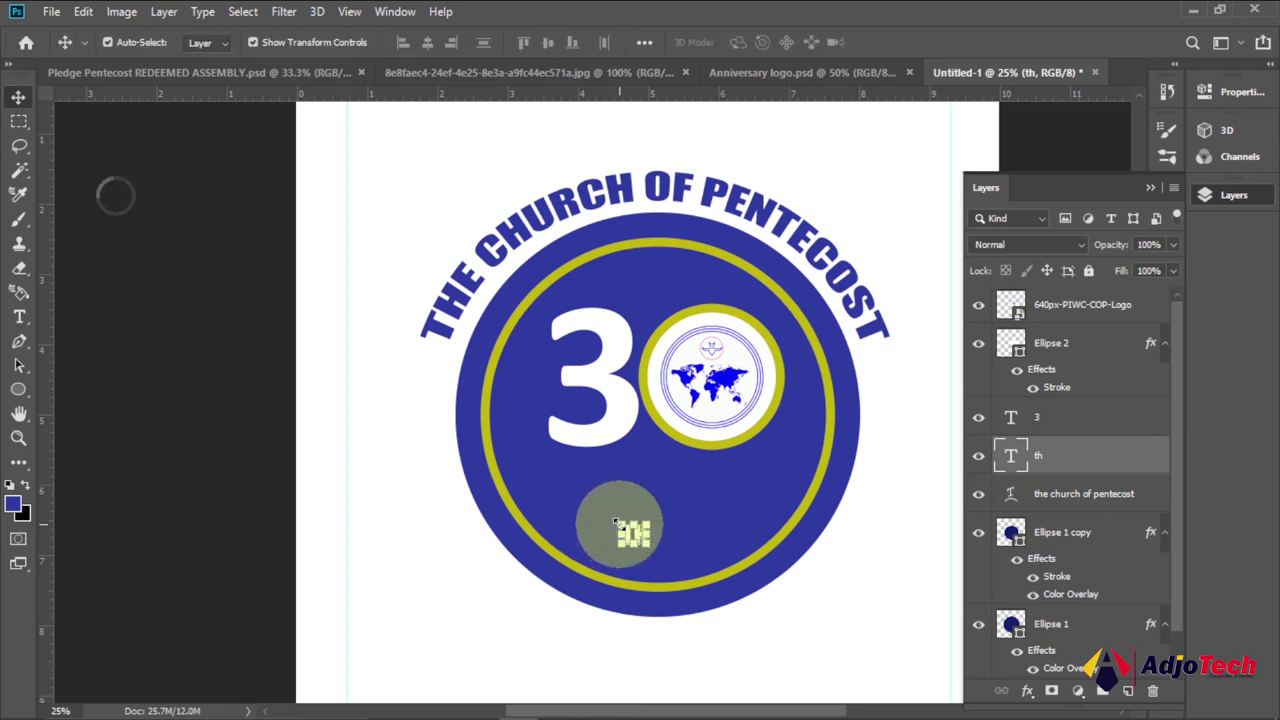
pyautogui.click(292, 497)
pyautogui.moveTo(625, 533); pyautogui.dragTo(779, 312)
pyautogui.hotkey('ctrl', 't')
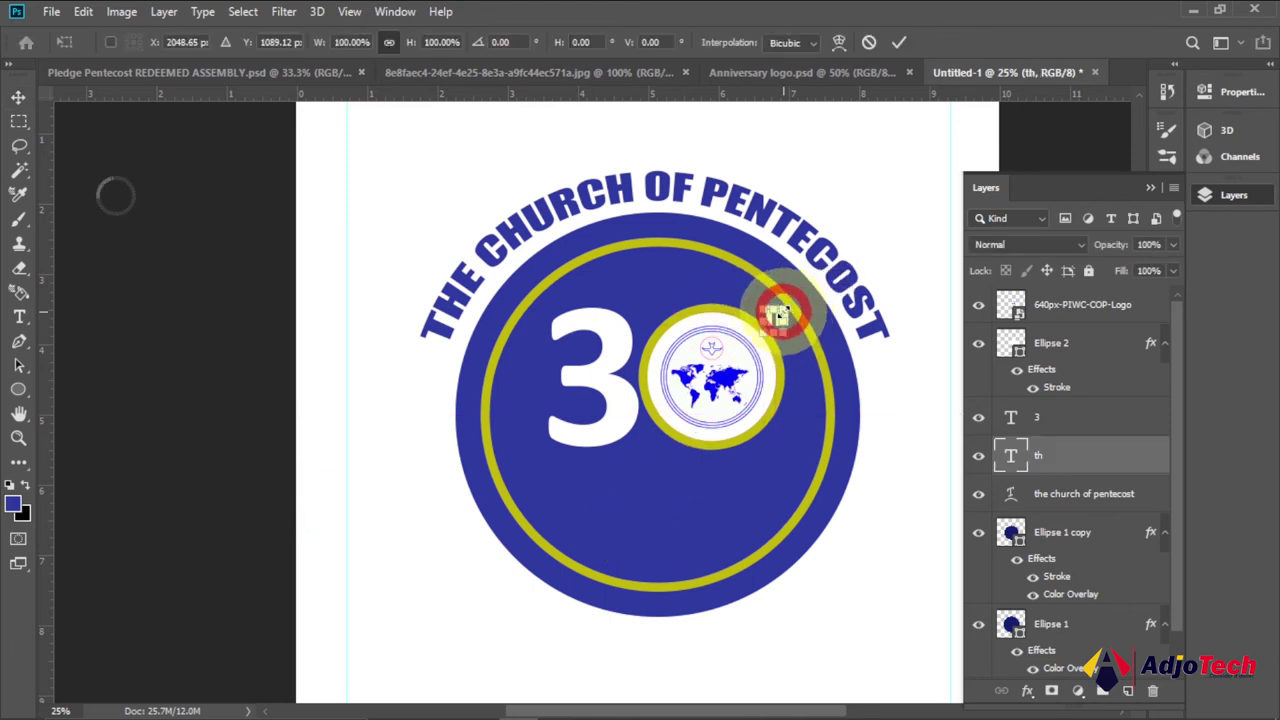
pyautogui.click(222, 461)
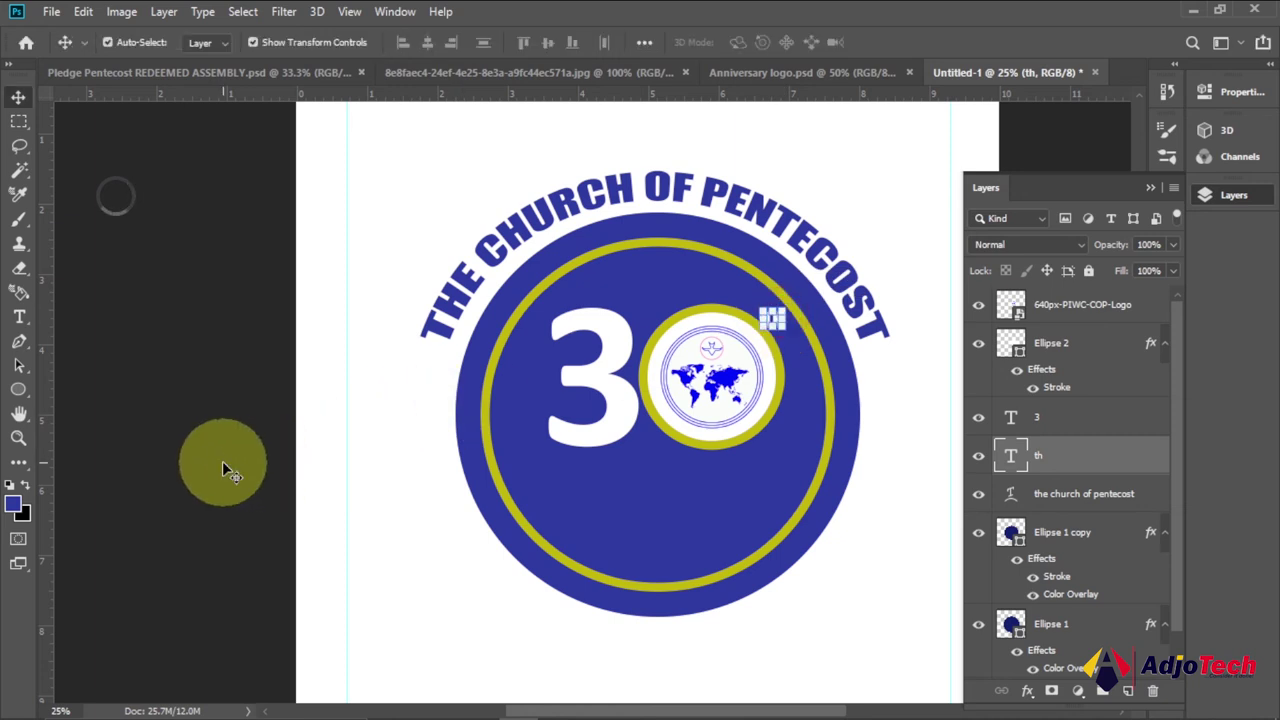
pyautogui.click(222, 461)
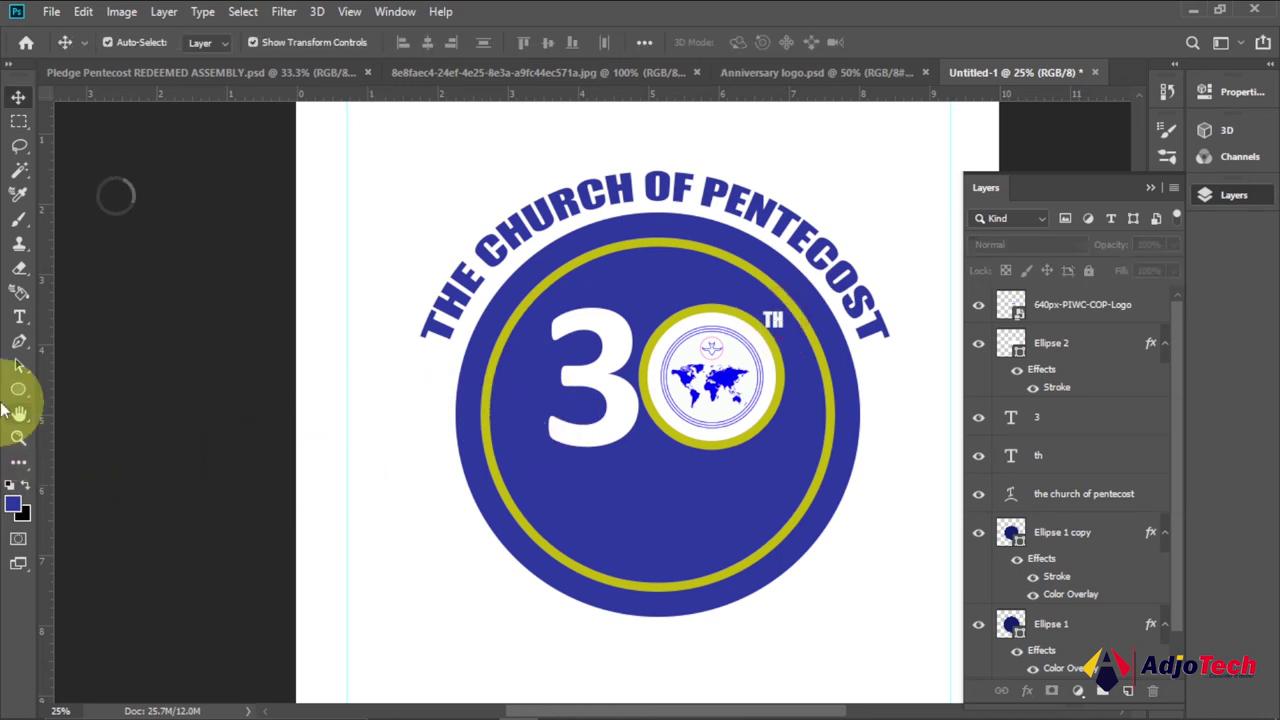
pyautogui.click(19, 316)
# Step: Add the word ANNIVERSARY below the 30 at 36 pt in Impact Regular
pyautogui.click(529, 530)
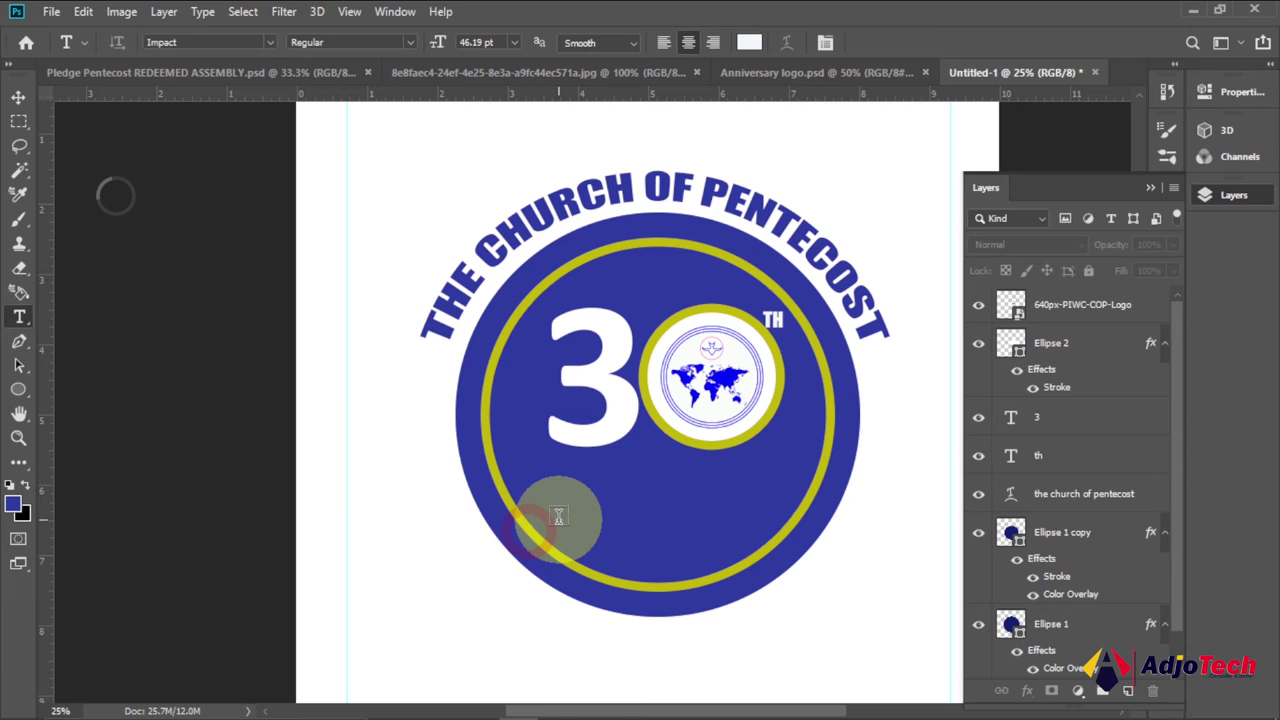
pyautogui.click(559, 516)
pyautogui.click(18, 96)
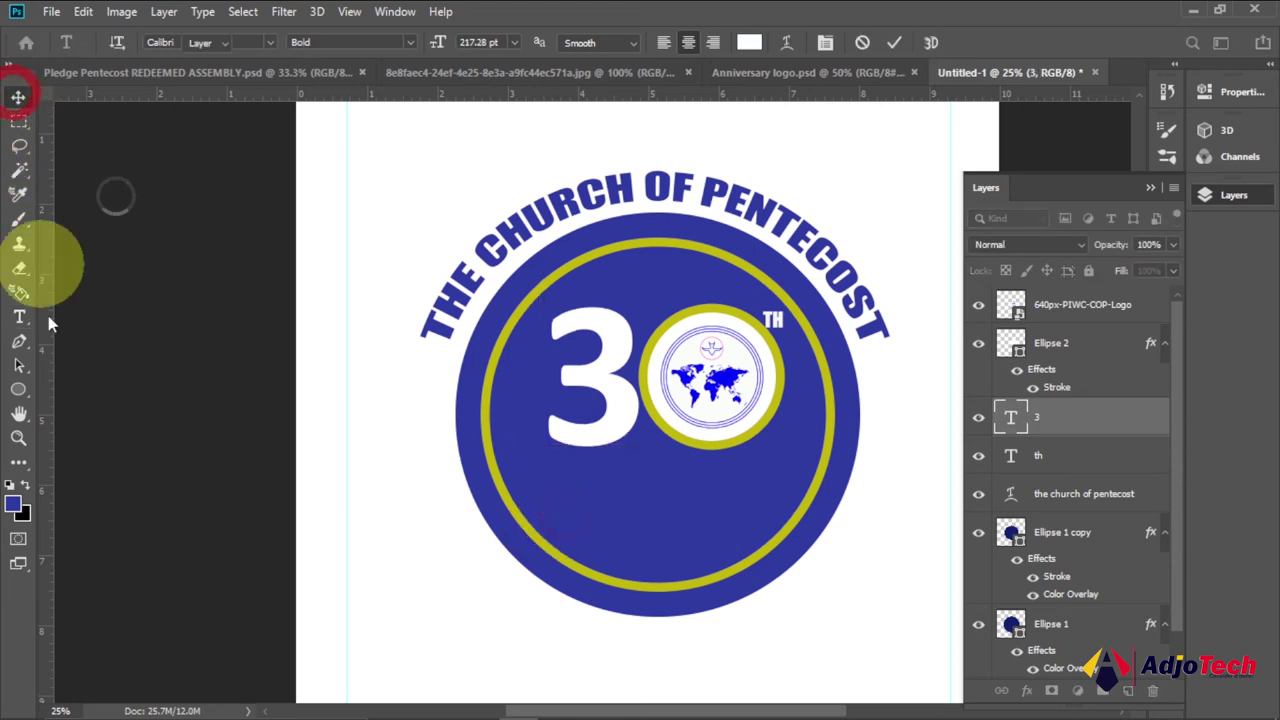
pyautogui.click(55, 393)
pyautogui.click(20, 318)
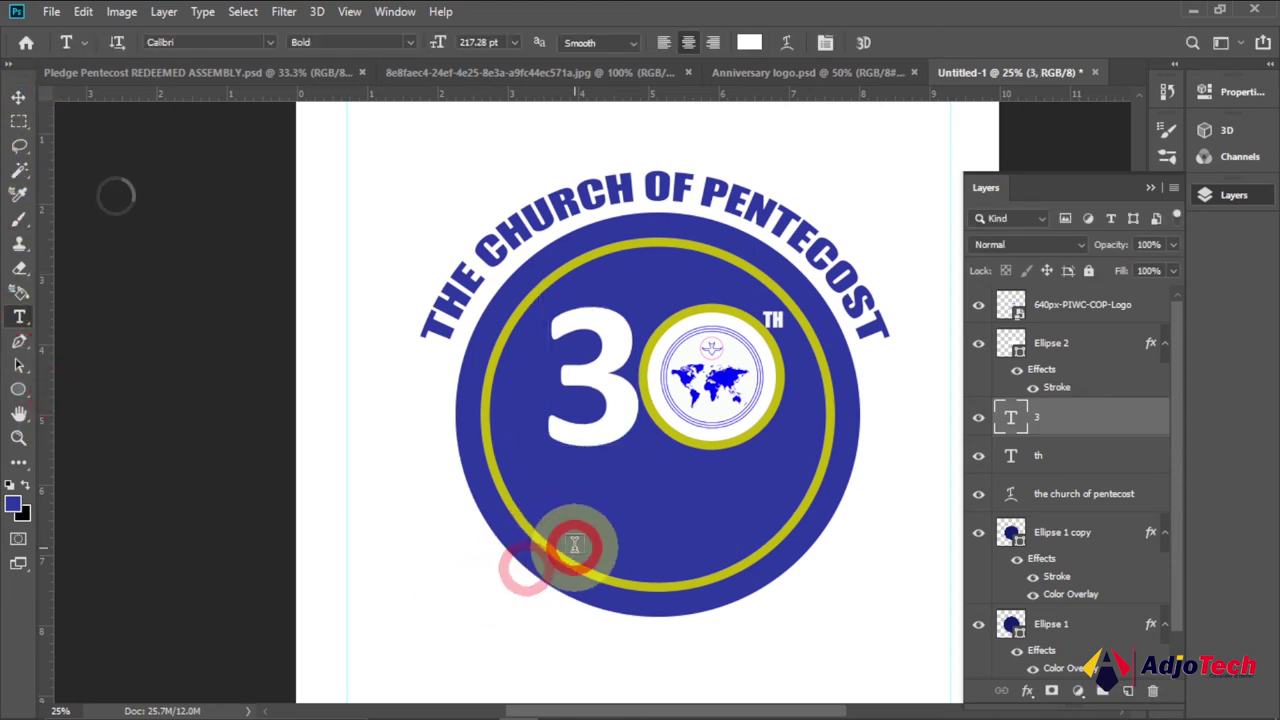
pyautogui.click(574, 543)
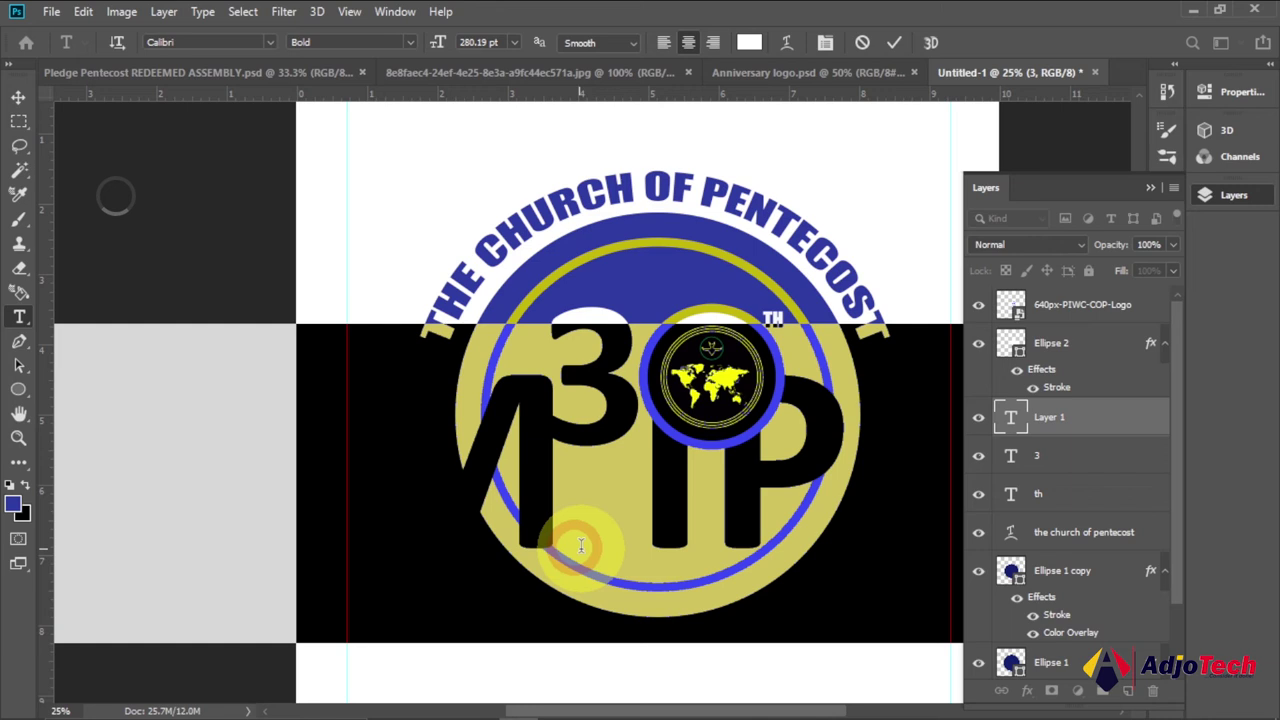
pyautogui.click(514, 42)
pyautogui.click(500, 240)
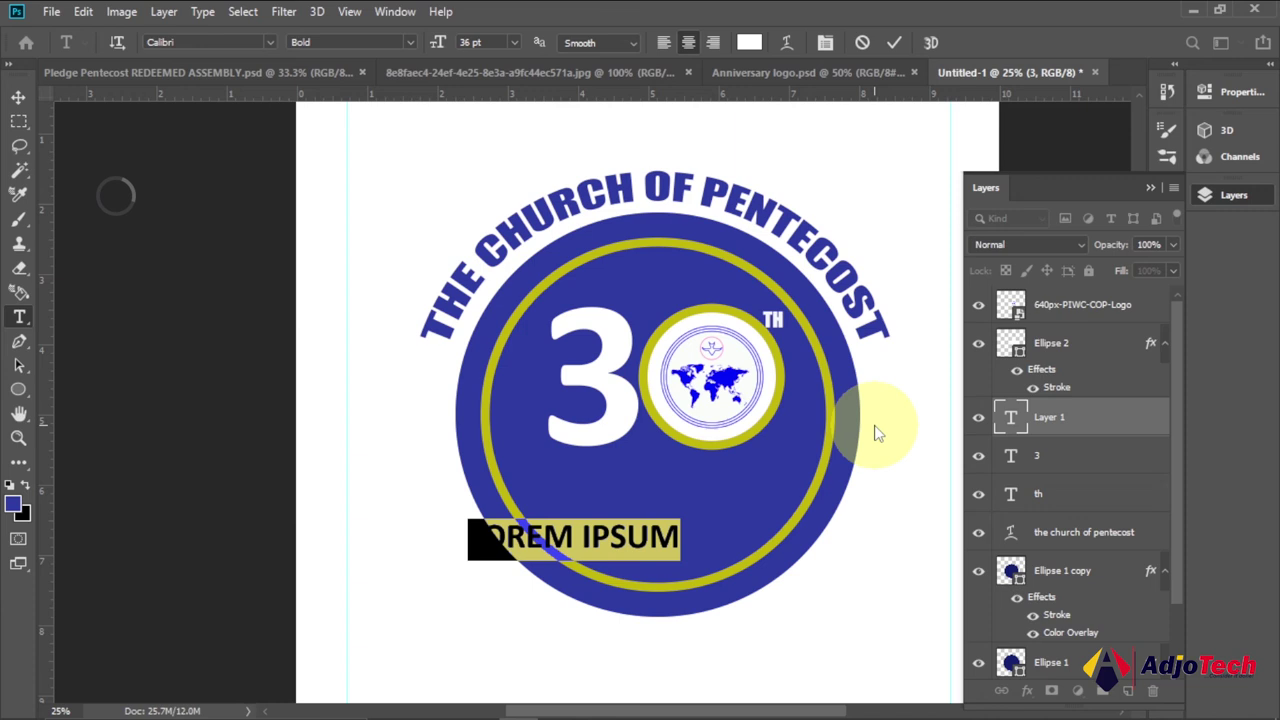
pyautogui.hotkey('ctrl', 'h')
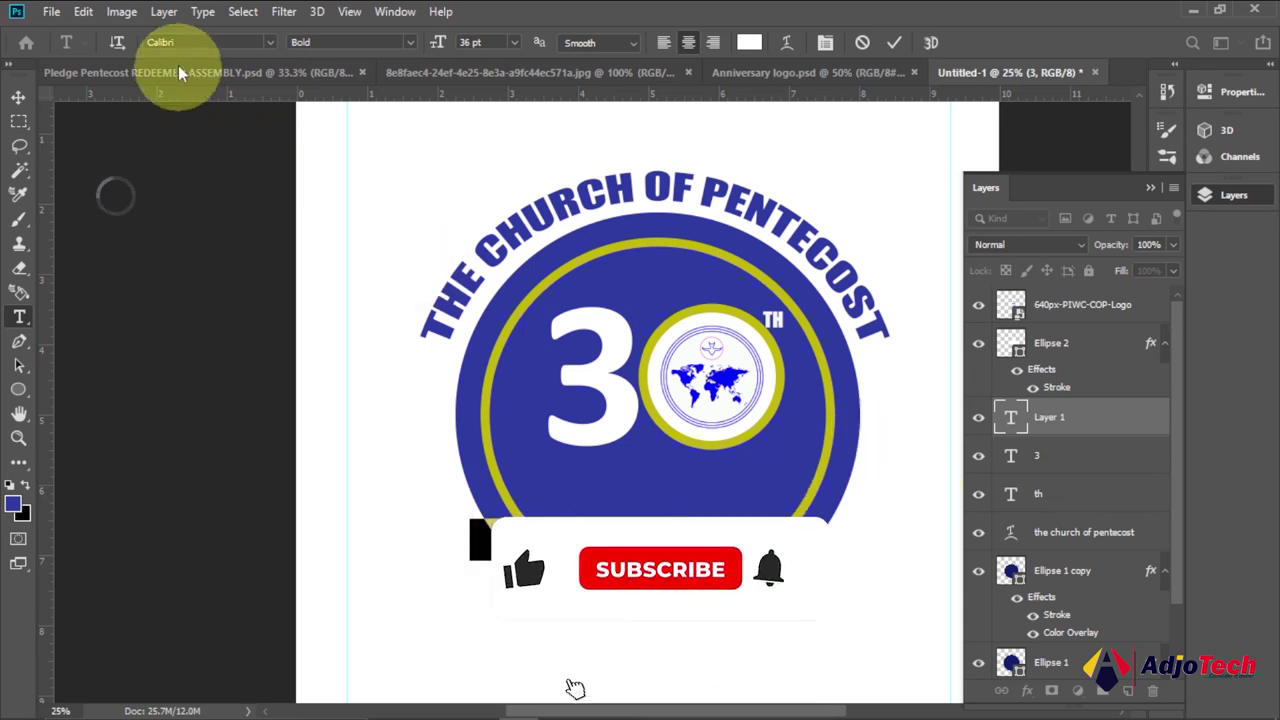
pyautogui.click(195, 40)
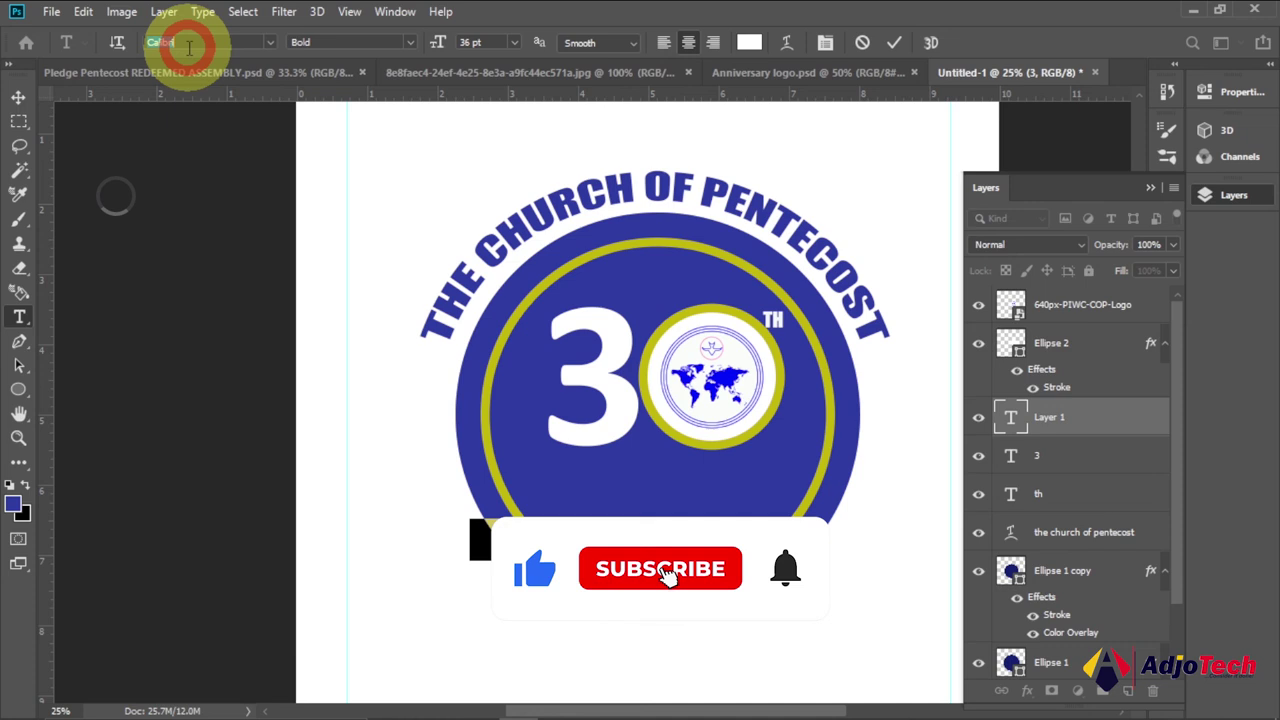
pyautogui.write('im')
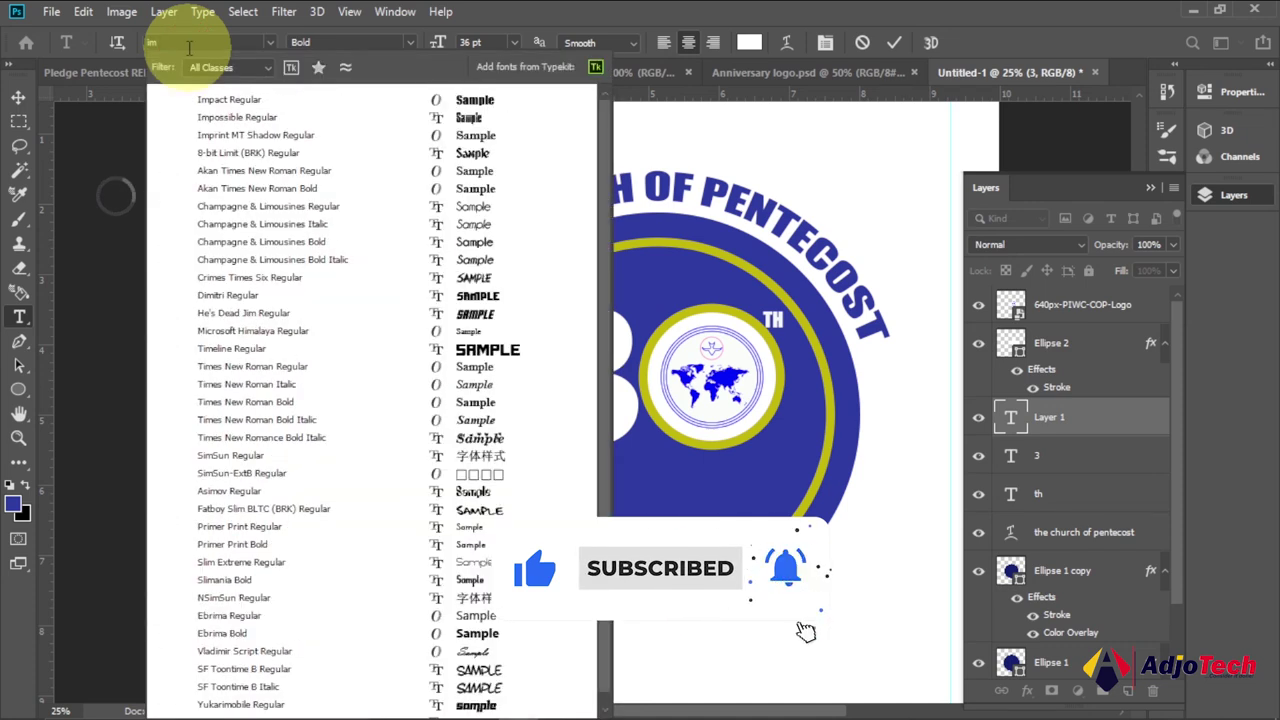
pyautogui.click(214, 99)
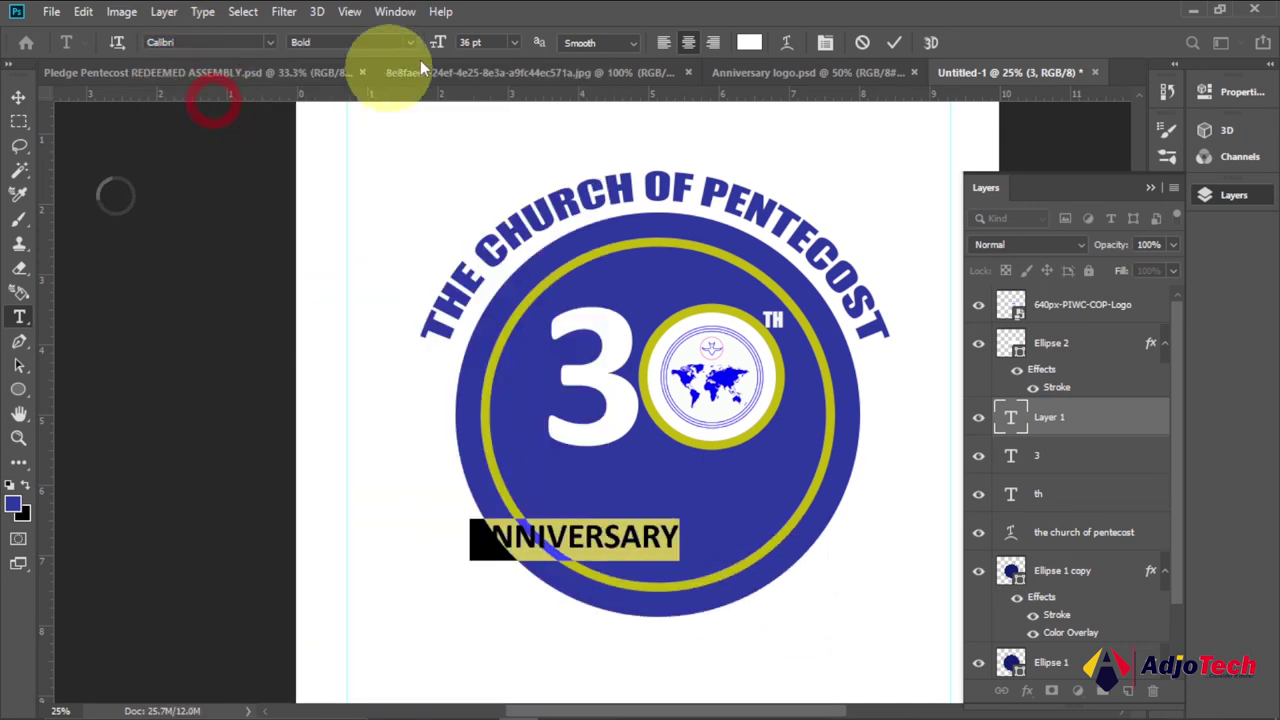
pyautogui.click(437, 43)
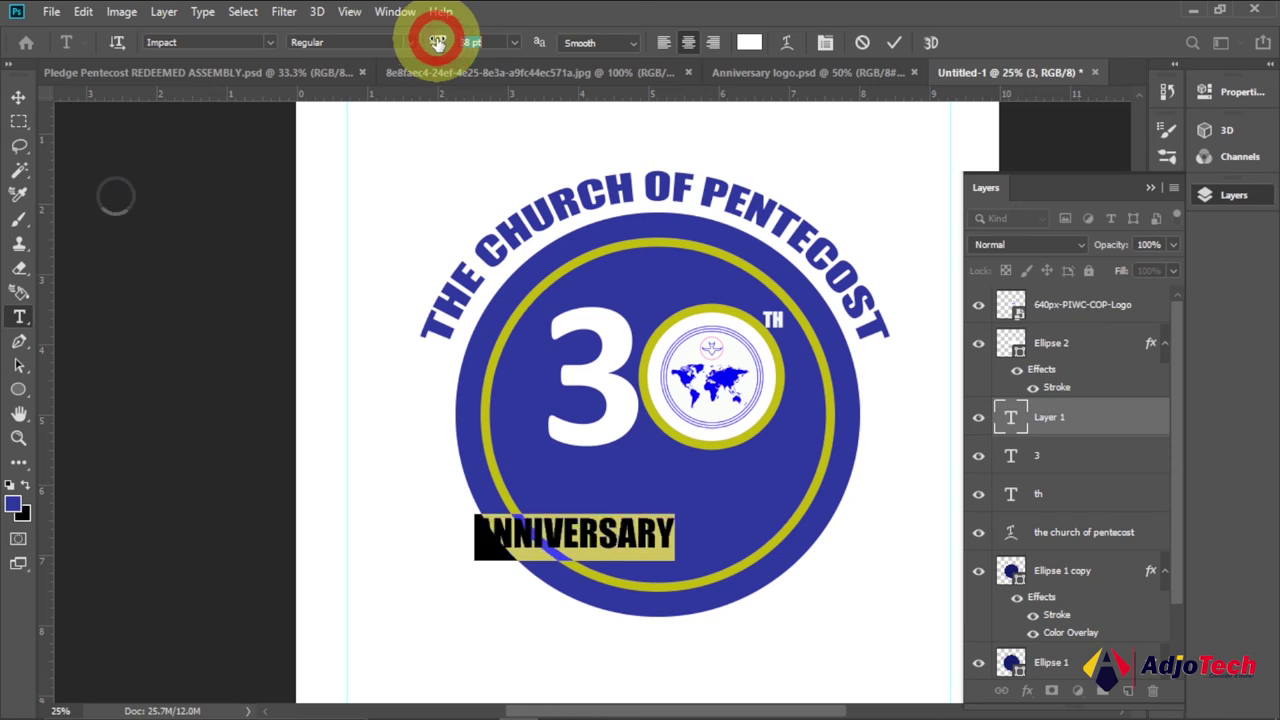
# Step: Centre ANNIVERSARY under the 30, enlarge it slightly, and duplicate it just below
pyautogui.click(18, 97)
pyautogui.moveTo(528, 540); pyautogui.dragTo(614, 504)
pyautogui.click(541, 480)
pyautogui.moveTo(539, 479); pyautogui.dragTo(522, 470)
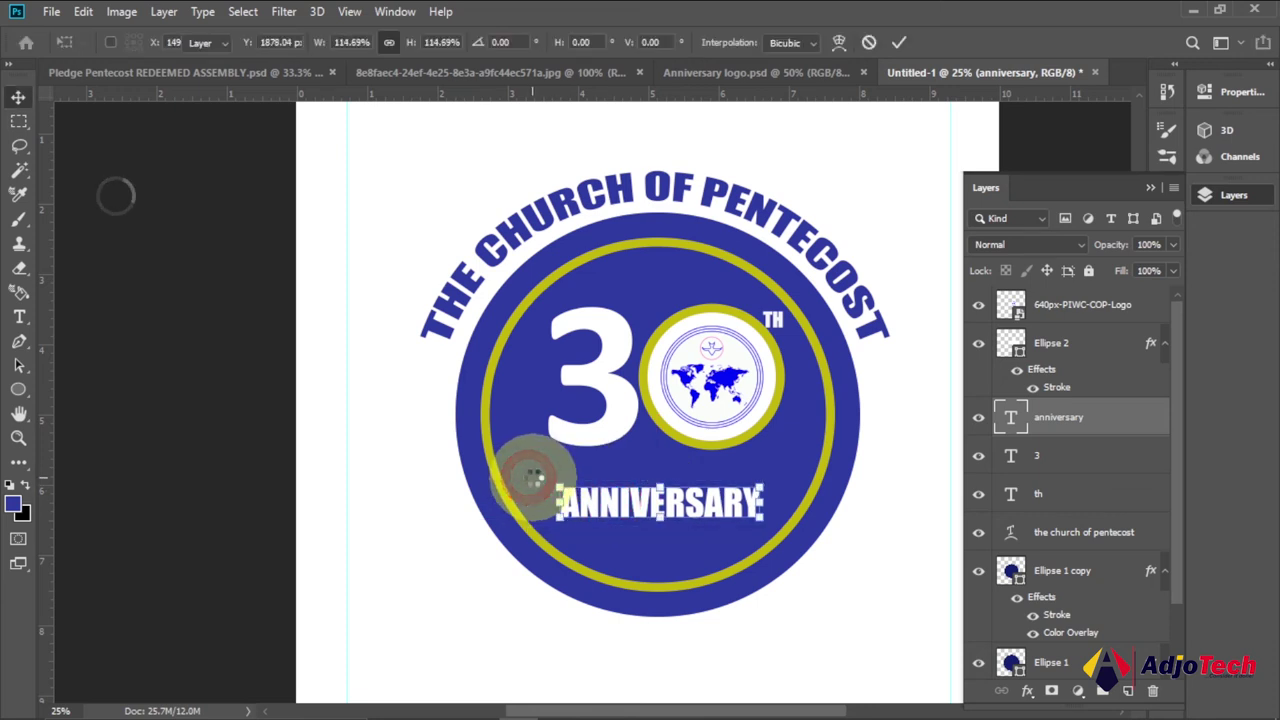
pyautogui.doubleClick(592, 500)
pyautogui.moveTo(603, 506); pyautogui.dragTo(613, 507)
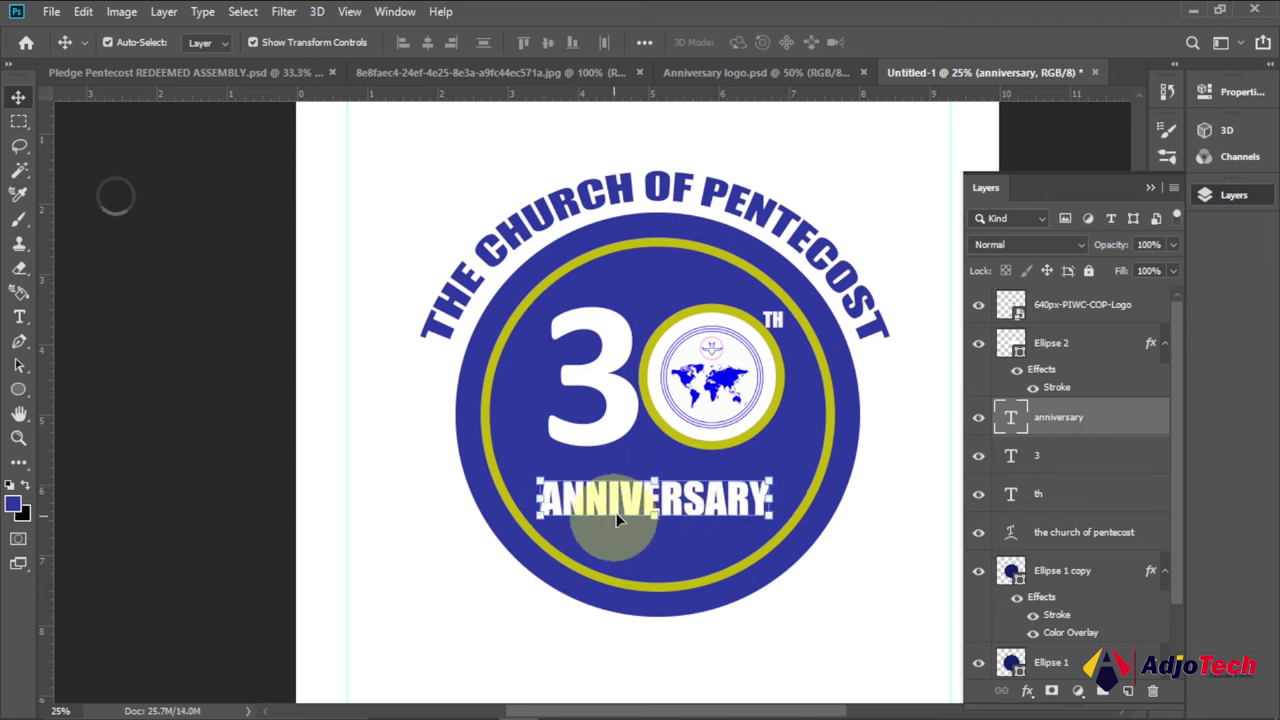
pyautogui.moveTo(622, 500); pyautogui.dragTo(622, 533)
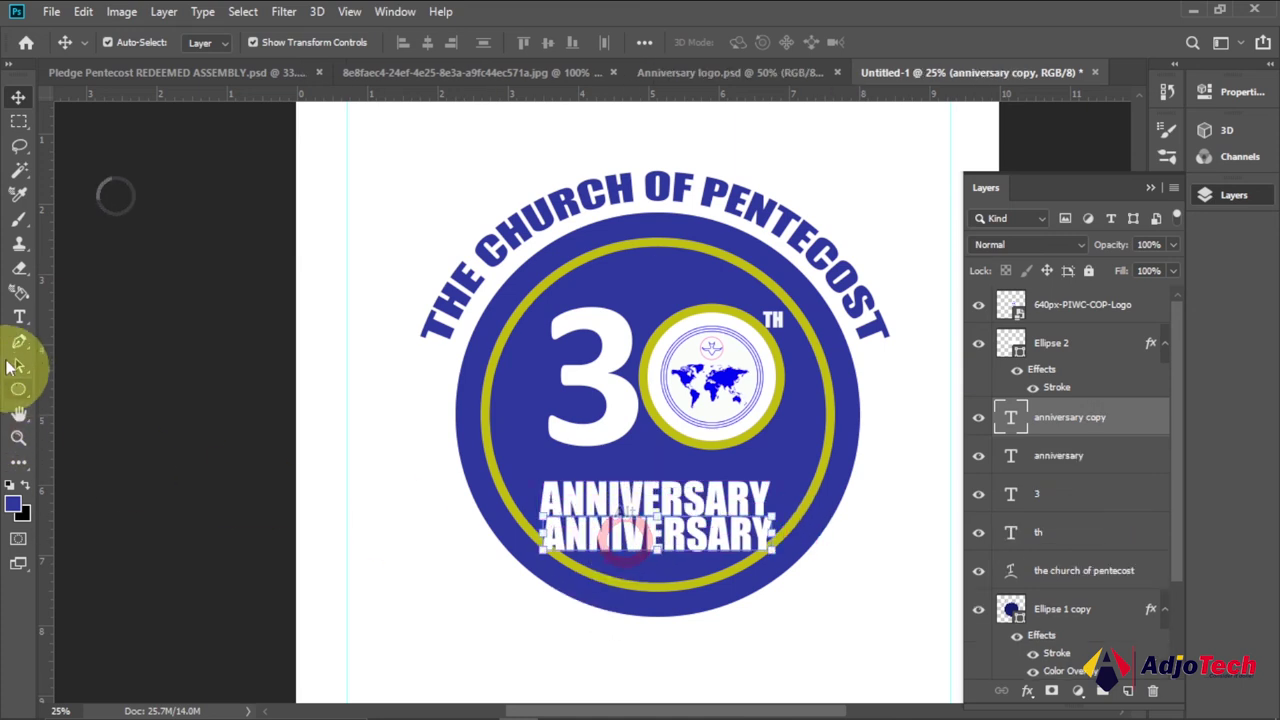
# Step: Retype the duplicated ANNIVERSARY line as CELEBRATION
pyautogui.click(19, 316)
pyautogui.click(553, 541)
pyautogui.click(628, 533)
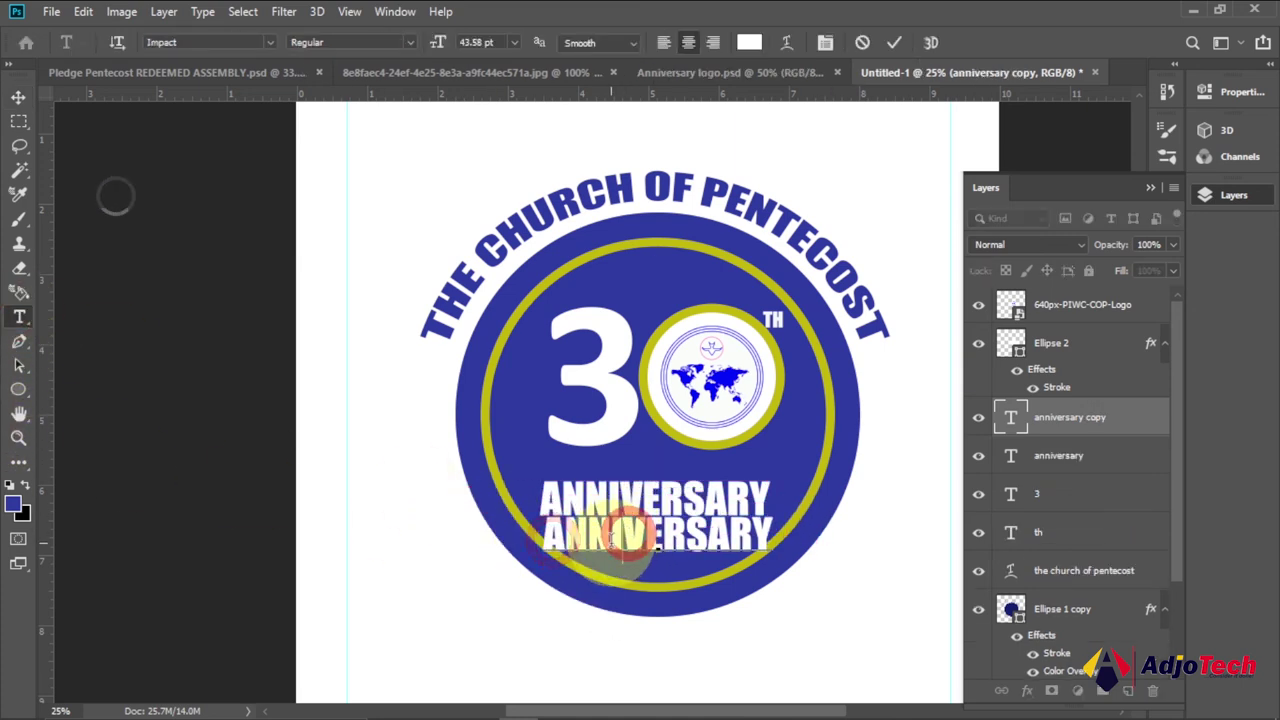
pyautogui.hotkey('ctrl', 'a')
pyautogui.write('CELEBRATION')
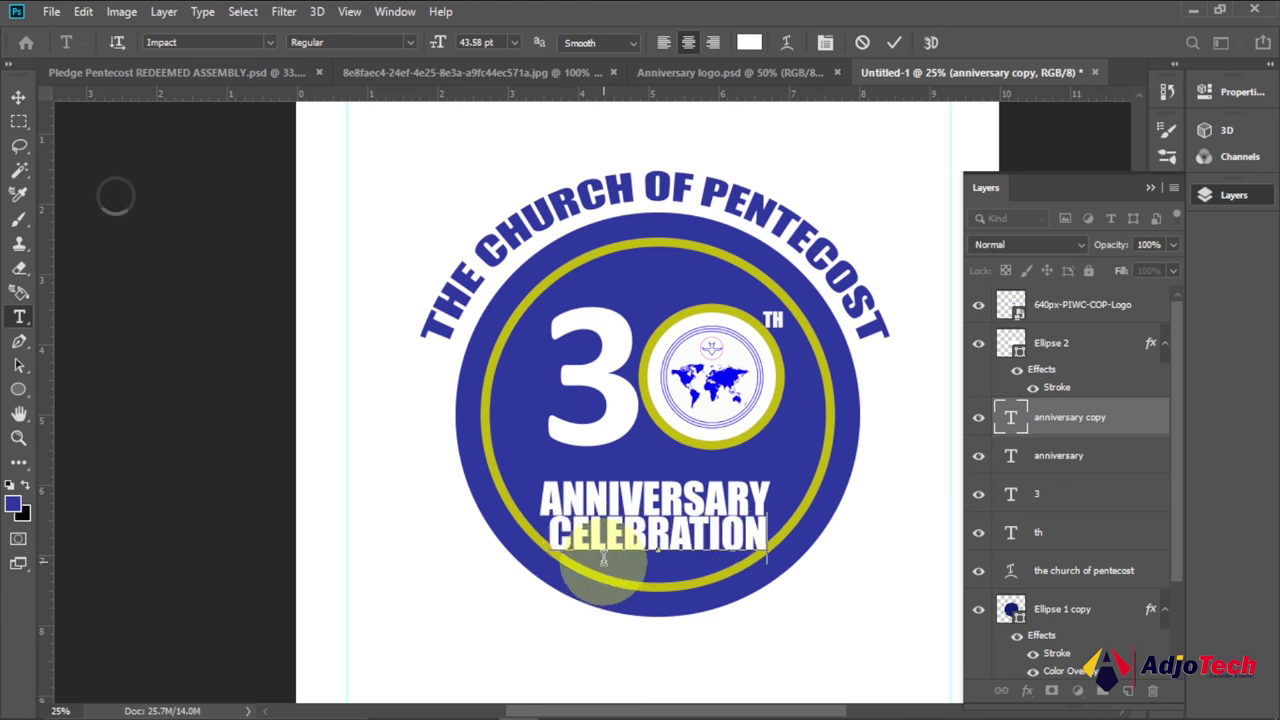
pyautogui.click(17, 98)
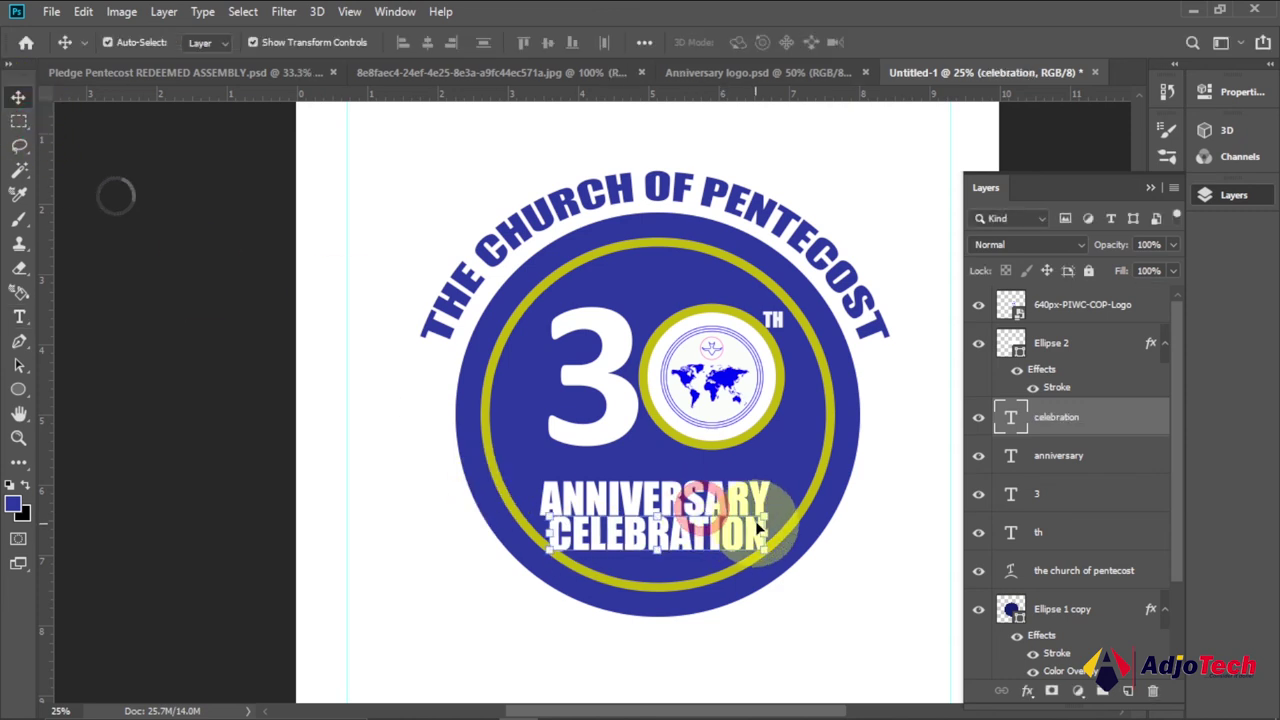
# Step: Shrink CELEBRATION slightly, centre it under ANNIVERSARY, and view Anniversary logo.psd
pyautogui.moveTo(762, 518); pyautogui.dragTo(734, 512)
pyautogui.press('Return')
pyautogui.moveTo(640, 549); pyautogui.dragTo(643, 542)
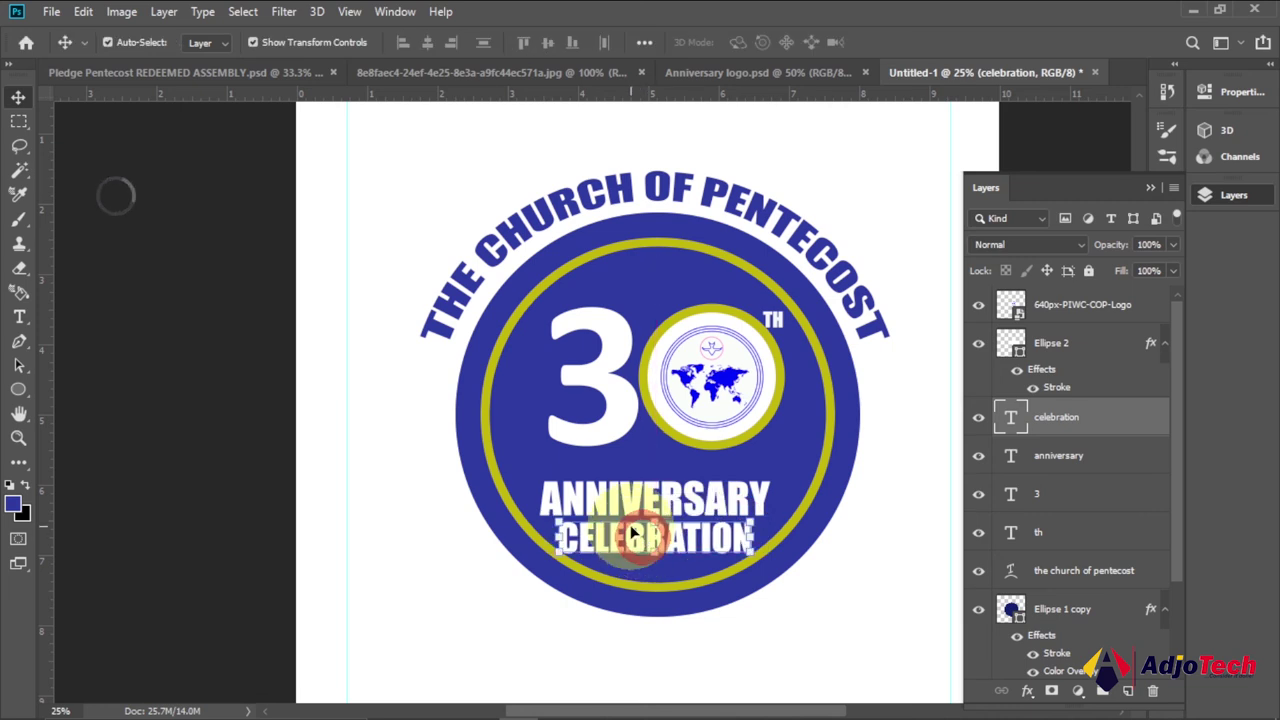
pyautogui.click(705, 72)
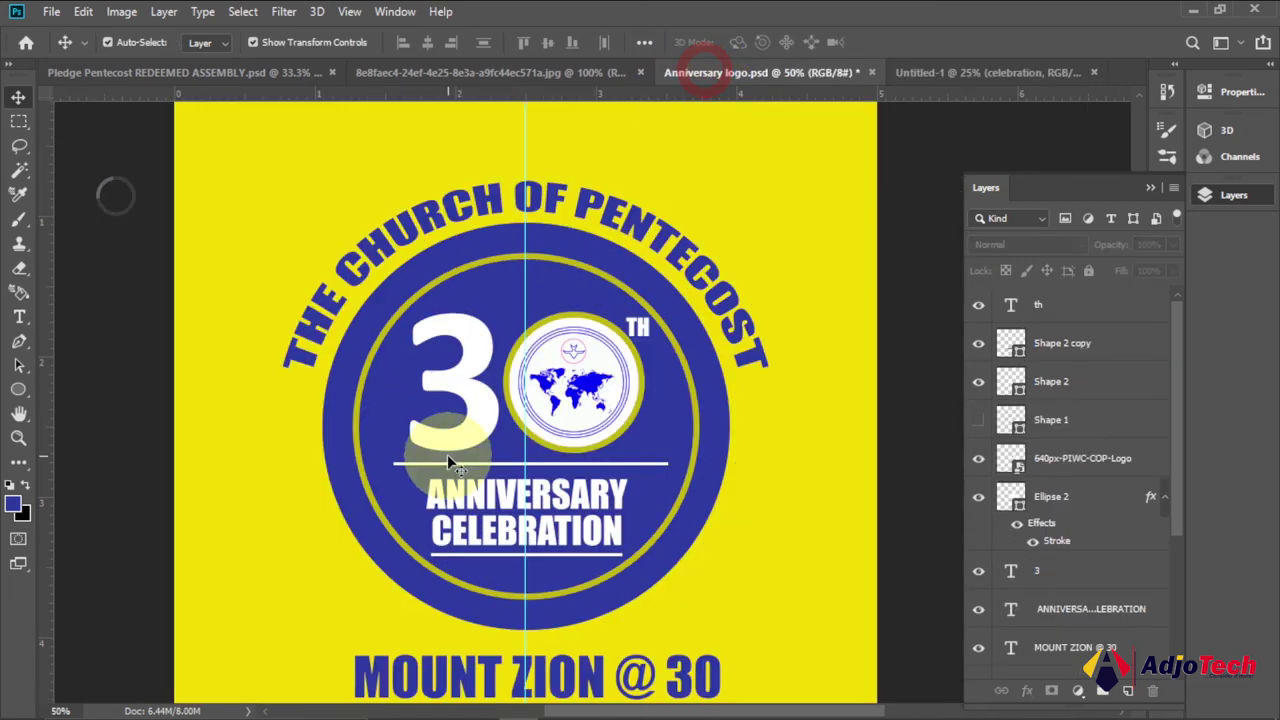
pyautogui.click(980, 76)
pyautogui.click(17, 392)
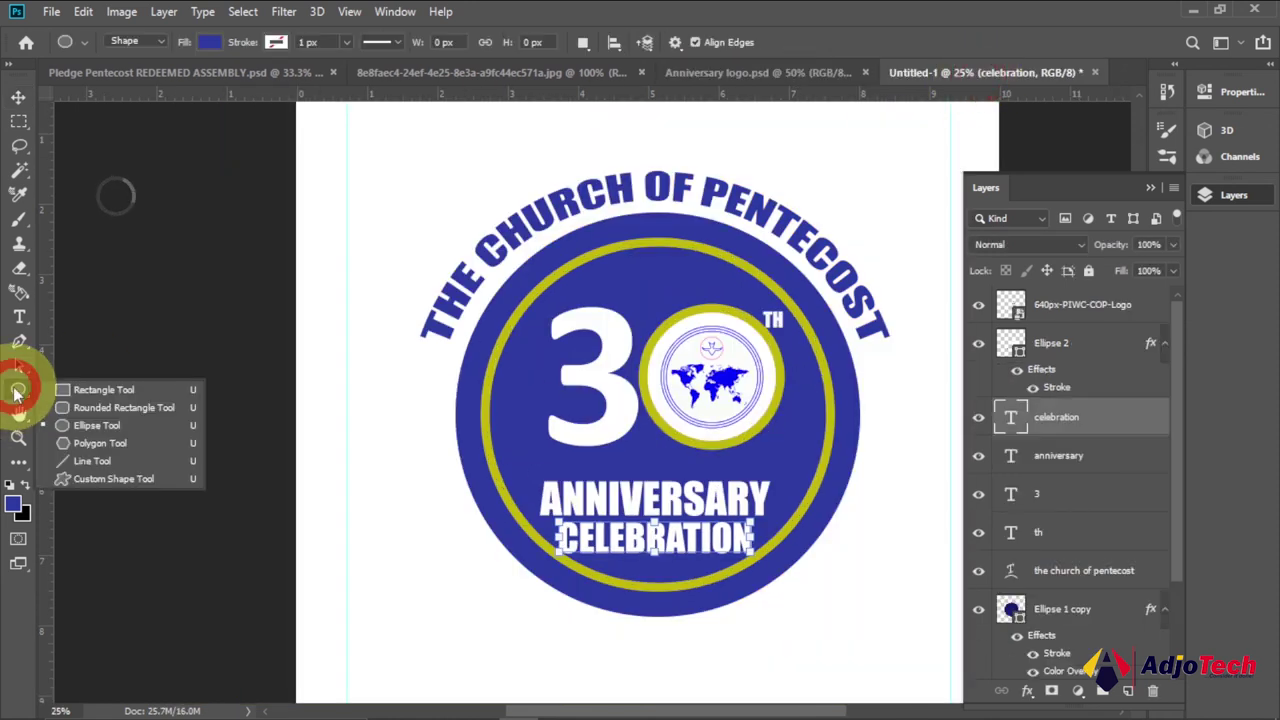
pyautogui.click(80, 463)
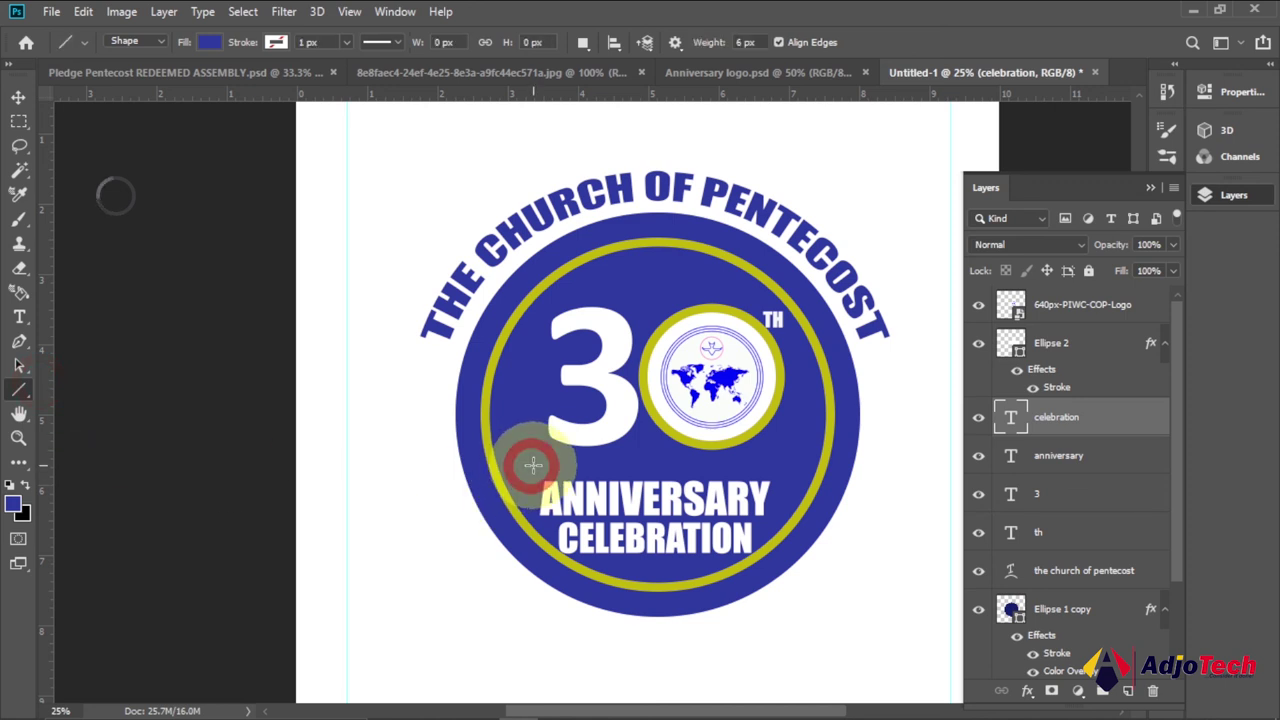
pyautogui.moveTo(533, 464); pyautogui.dragTo(785, 474)
pyautogui.click(208, 42)
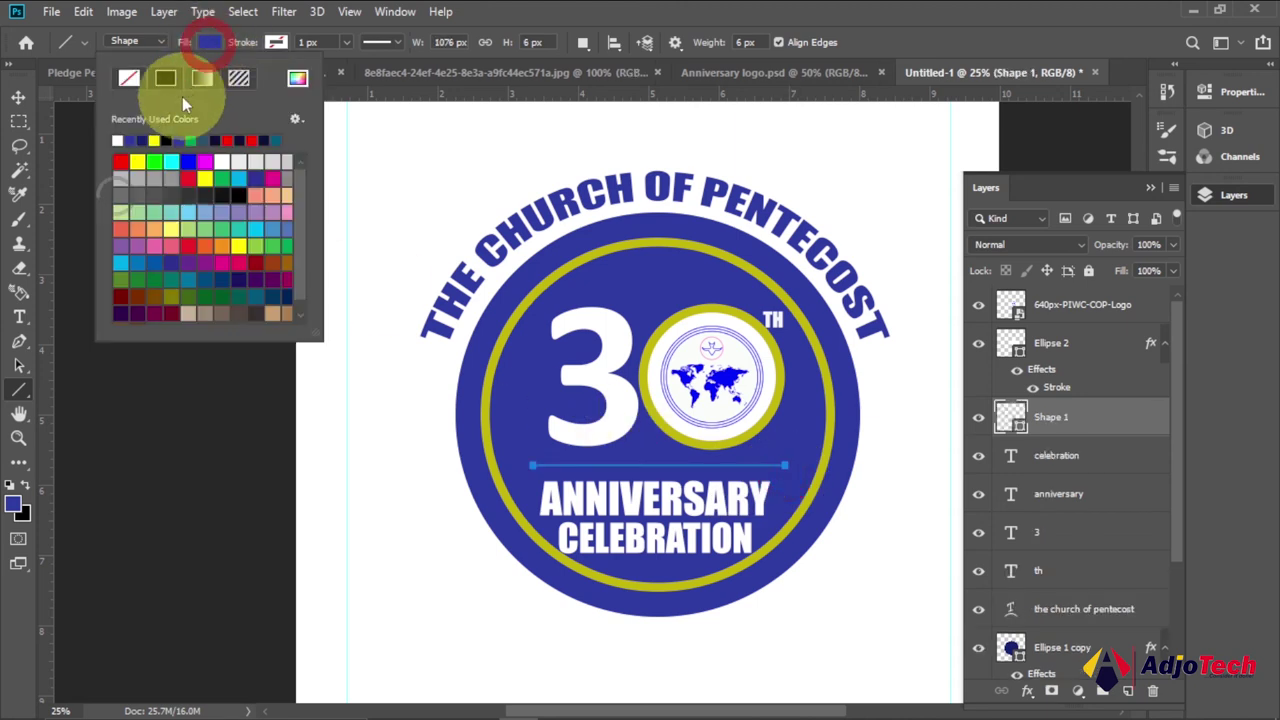
pyautogui.click(120, 137)
pyautogui.click(18, 97)
pyautogui.click(255, 323)
pyautogui.click(274, 383)
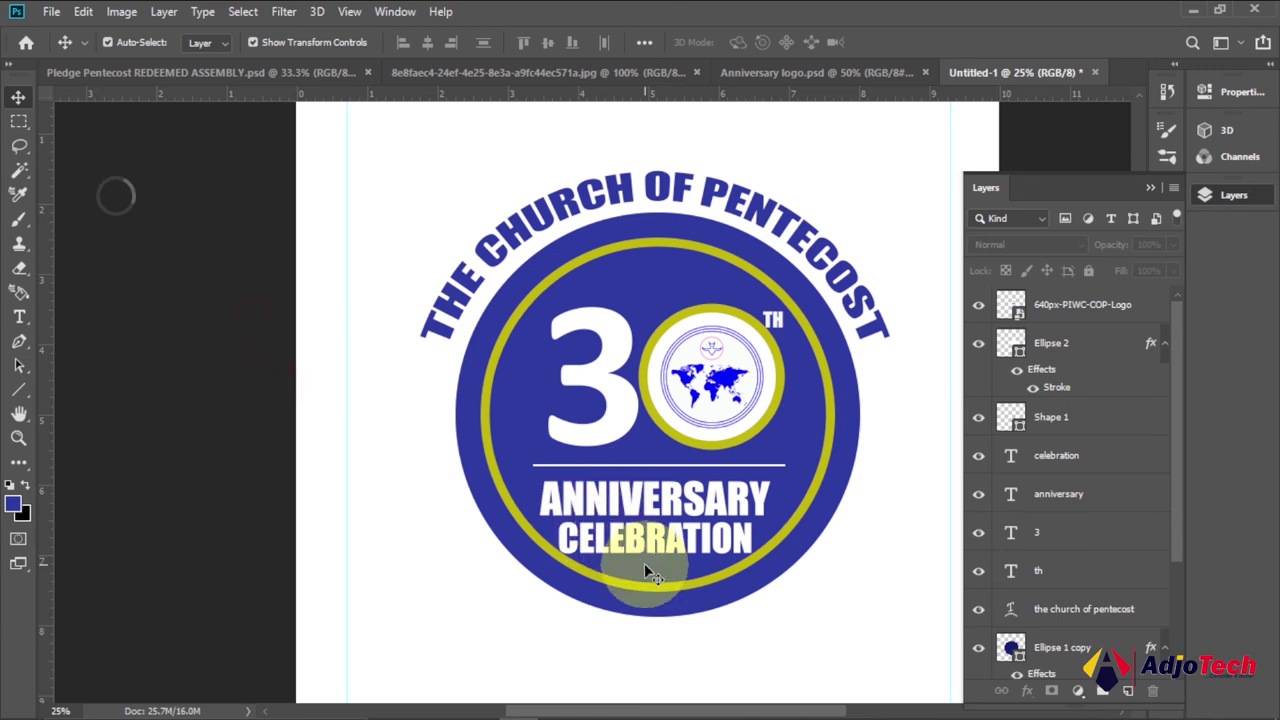
pyautogui.click(640, 507)
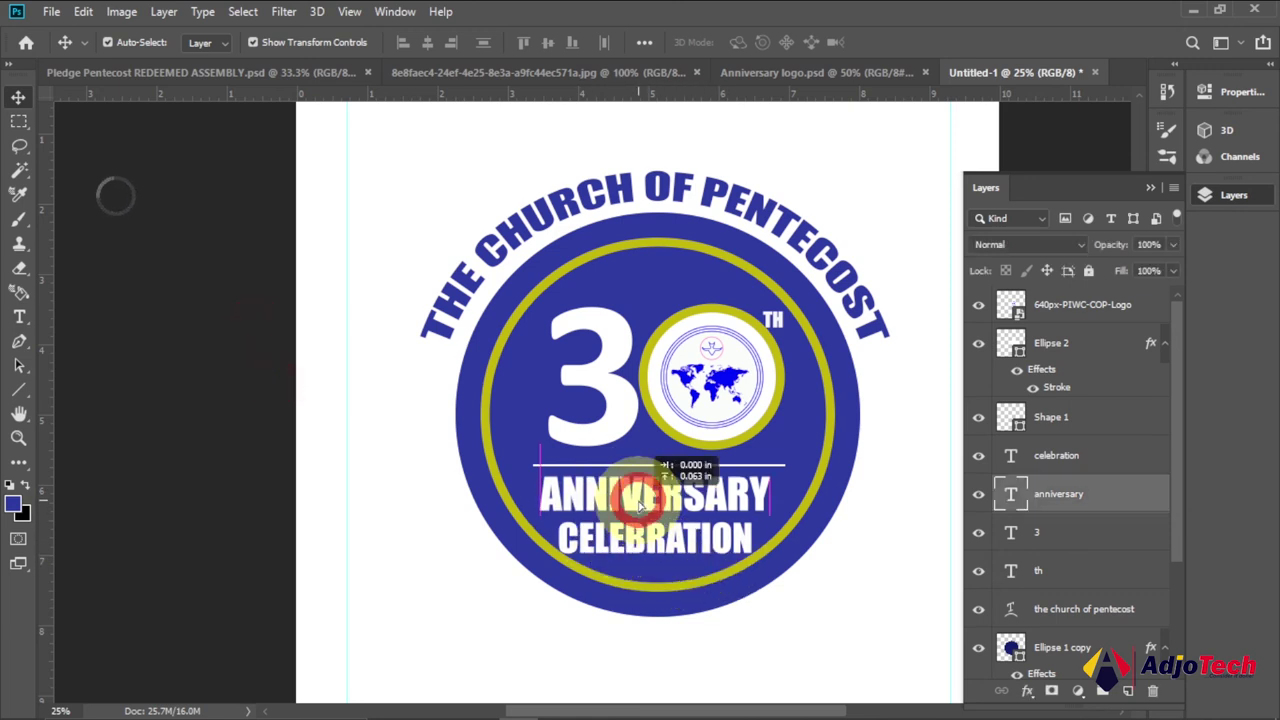
pyautogui.click(151, 475)
pyautogui.click(610, 538)
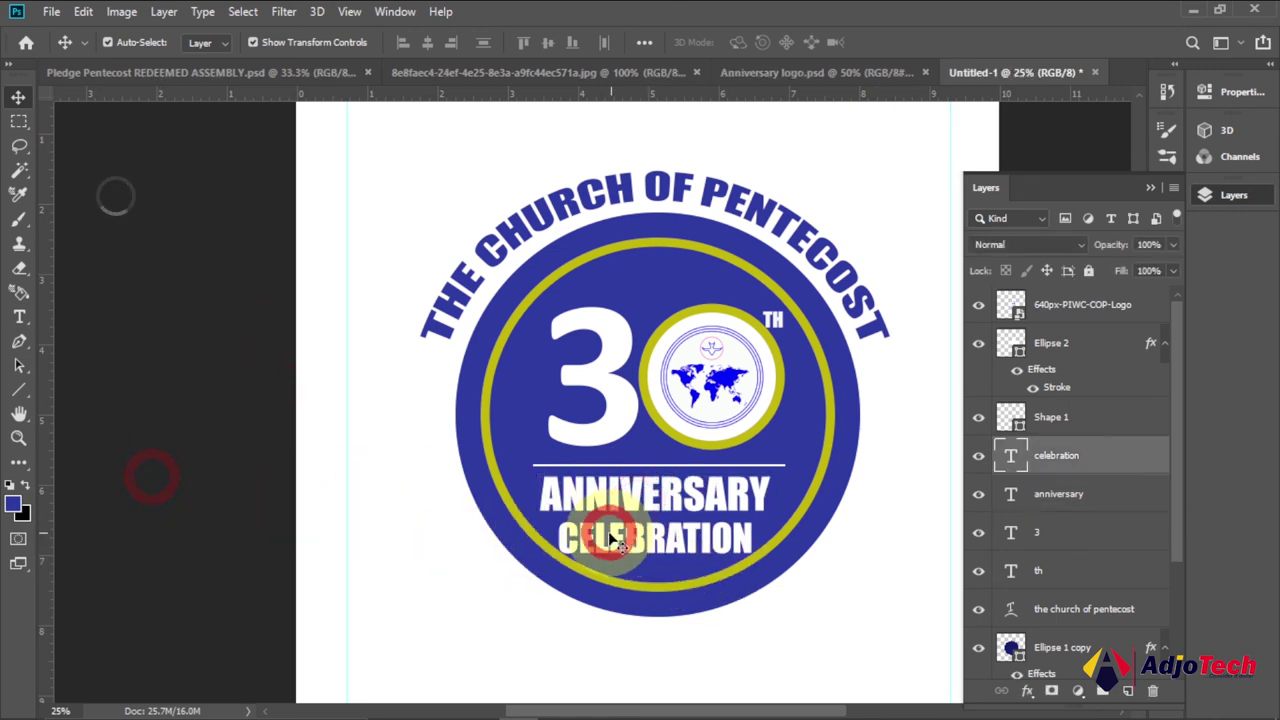
pyautogui.moveTo(612, 537); pyautogui.dragTo(615, 530)
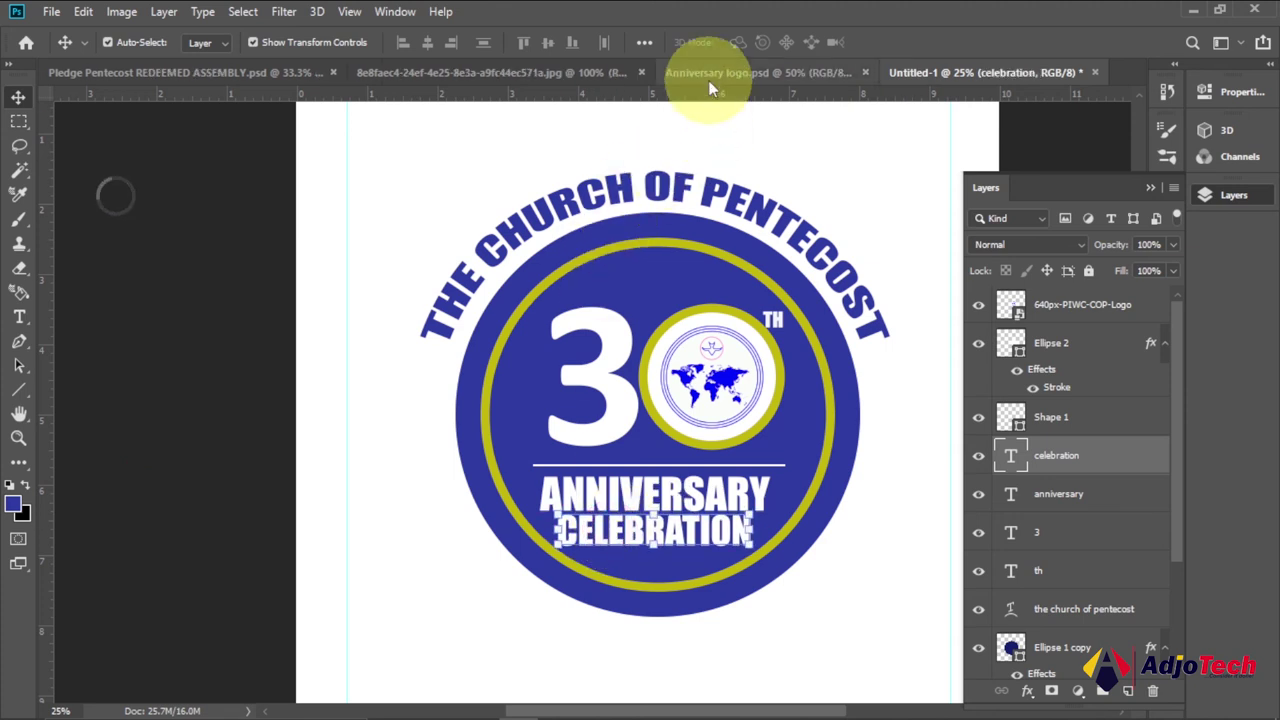
pyautogui.click(708, 74)
pyautogui.click(928, 74)
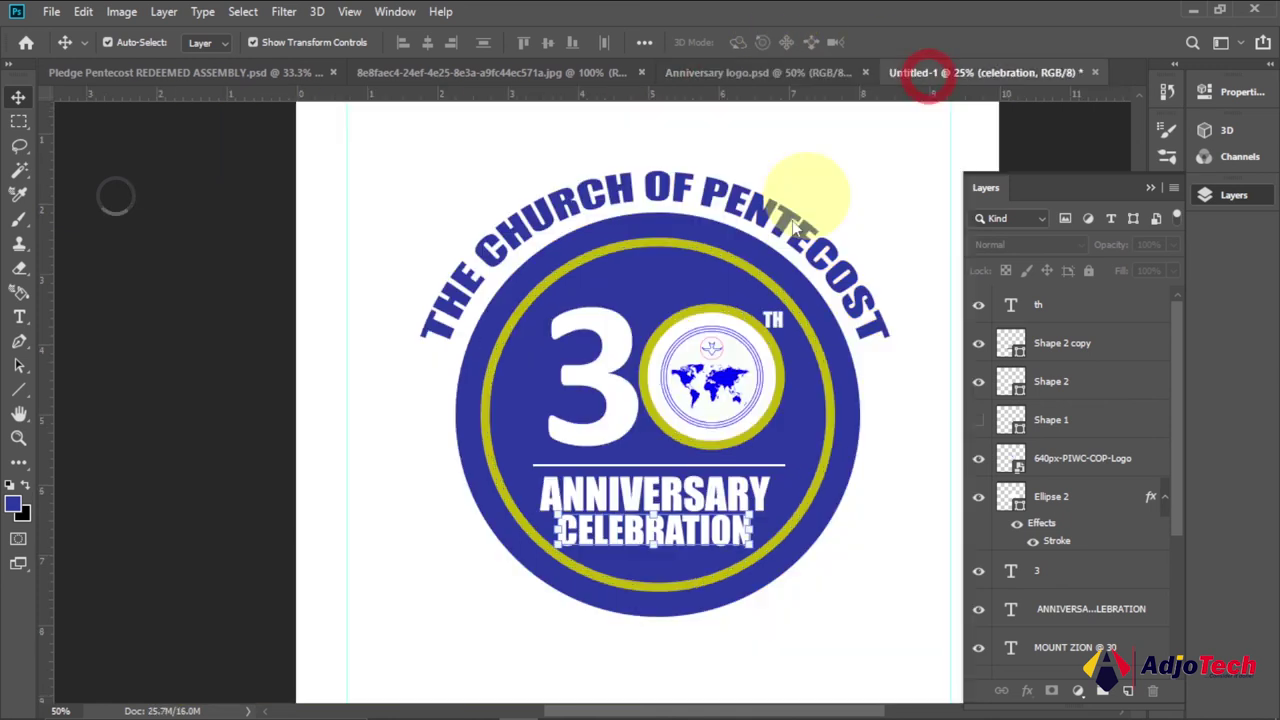
# Step: Draw a thin white horizontal line (Shape 2, about 656 × 6 px) beneath CELEBRATION
pyautogui.click(19, 390)
pyautogui.moveTo(583, 556); pyautogui.dragTo(737, 557)
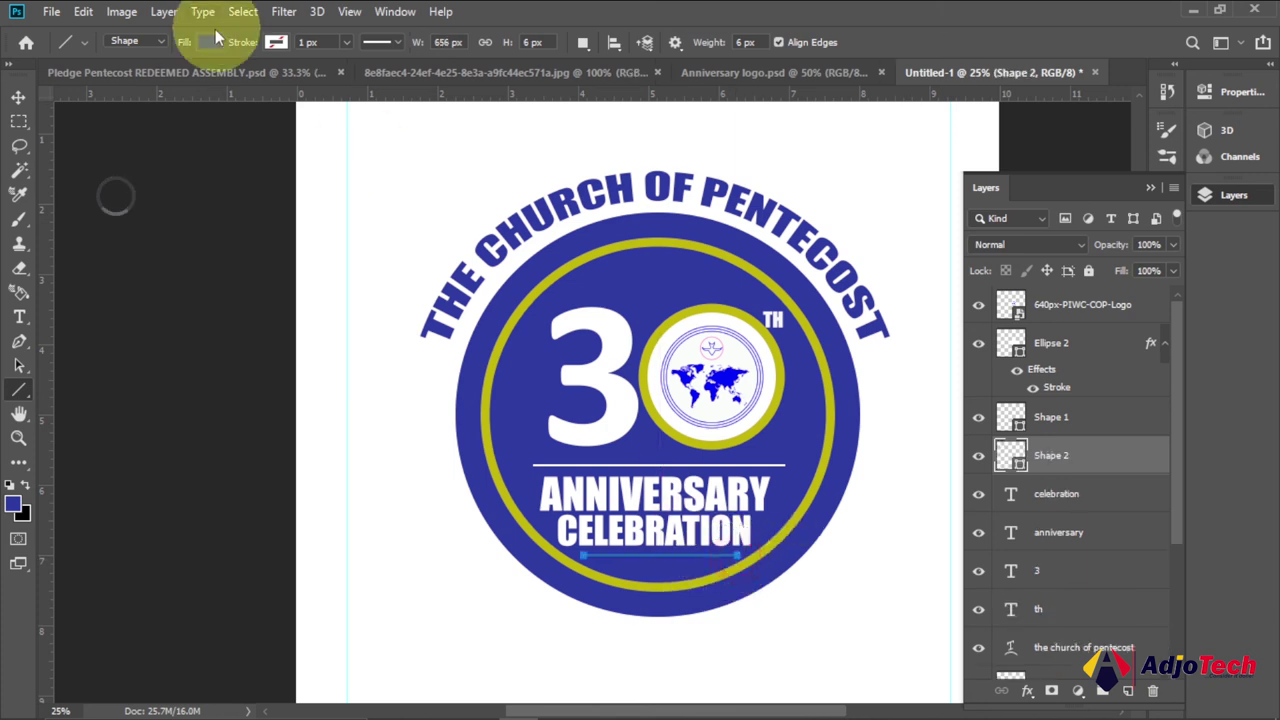
pyautogui.click(209, 42)
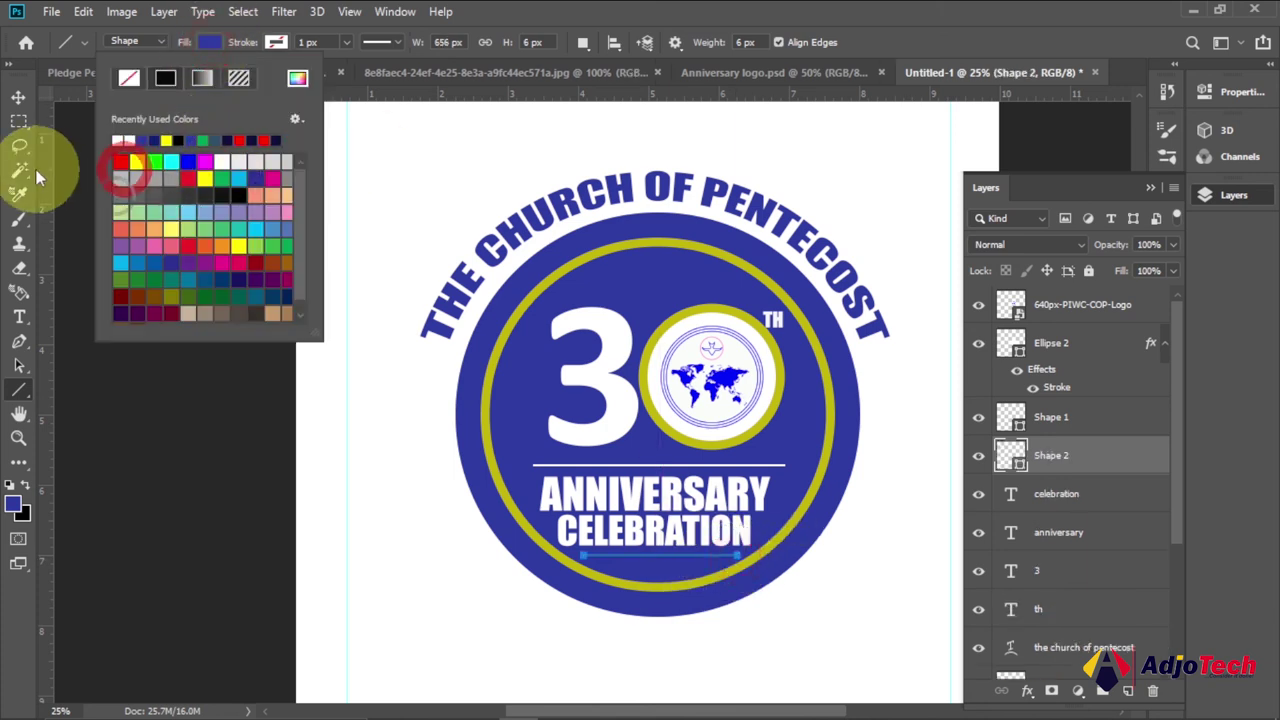
pyautogui.click(18, 97)
pyautogui.click(180, 338)
pyautogui.click(943, 443)
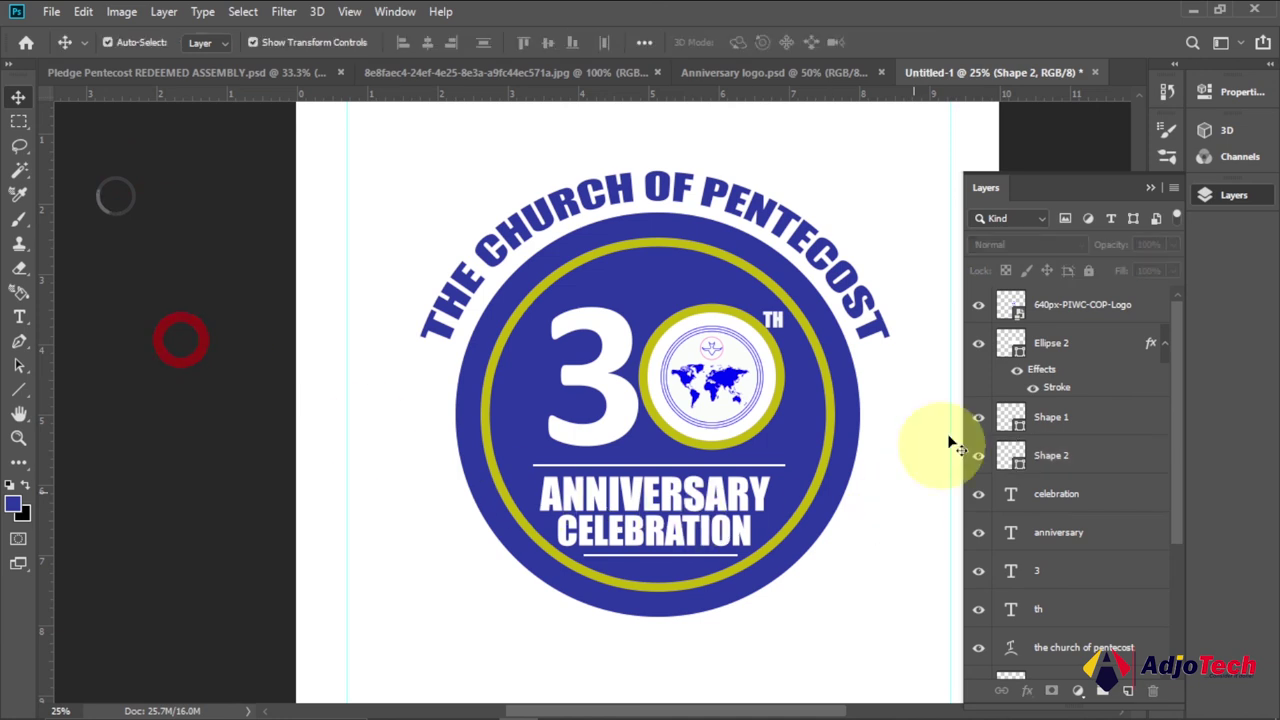
# Step: Compare the badge against the Anniversary logo.psd reference, then return to the working logo
pyautogui.click(1151, 189)
pyautogui.click(763, 80)
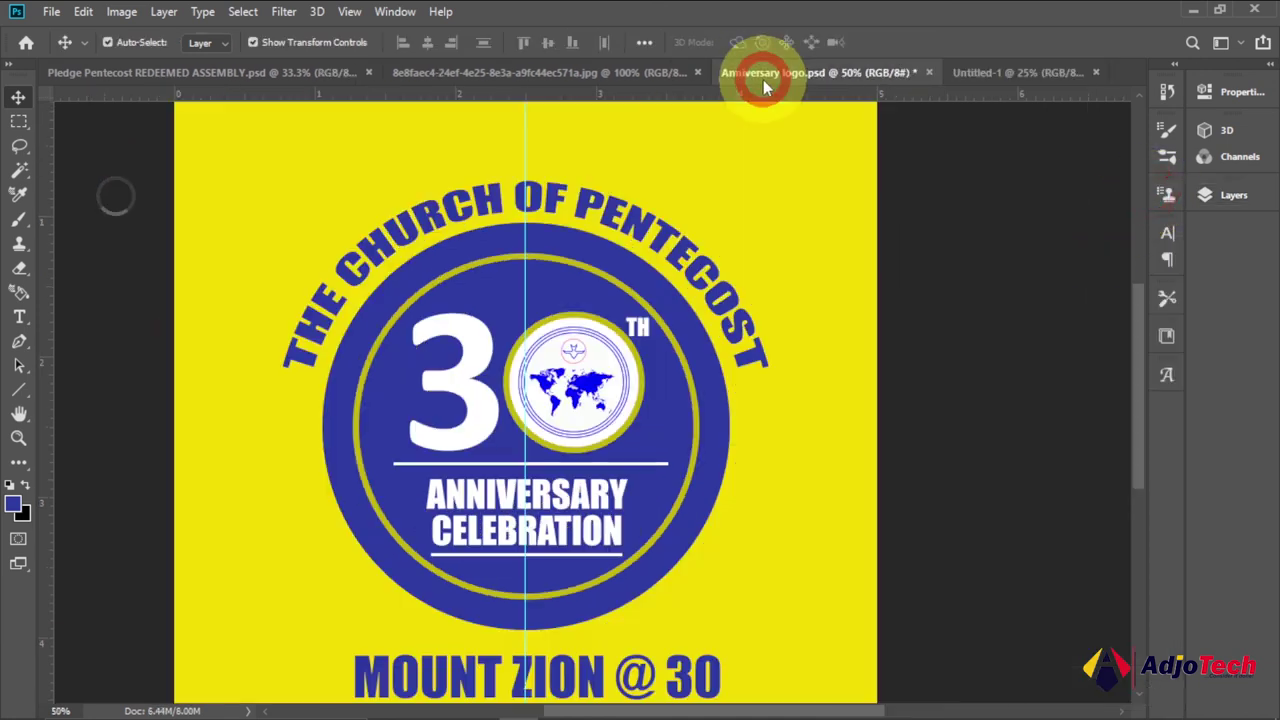
pyautogui.scroll(-2, 670, 315)
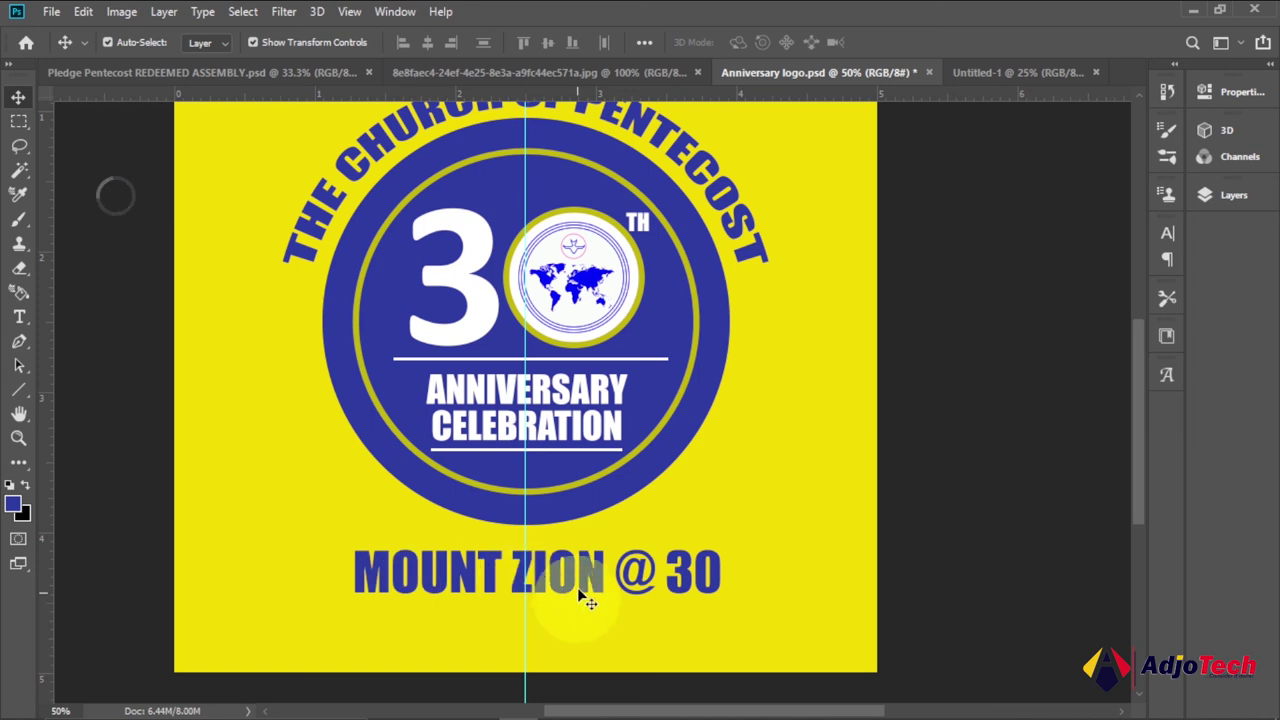
pyautogui.click(981, 76)
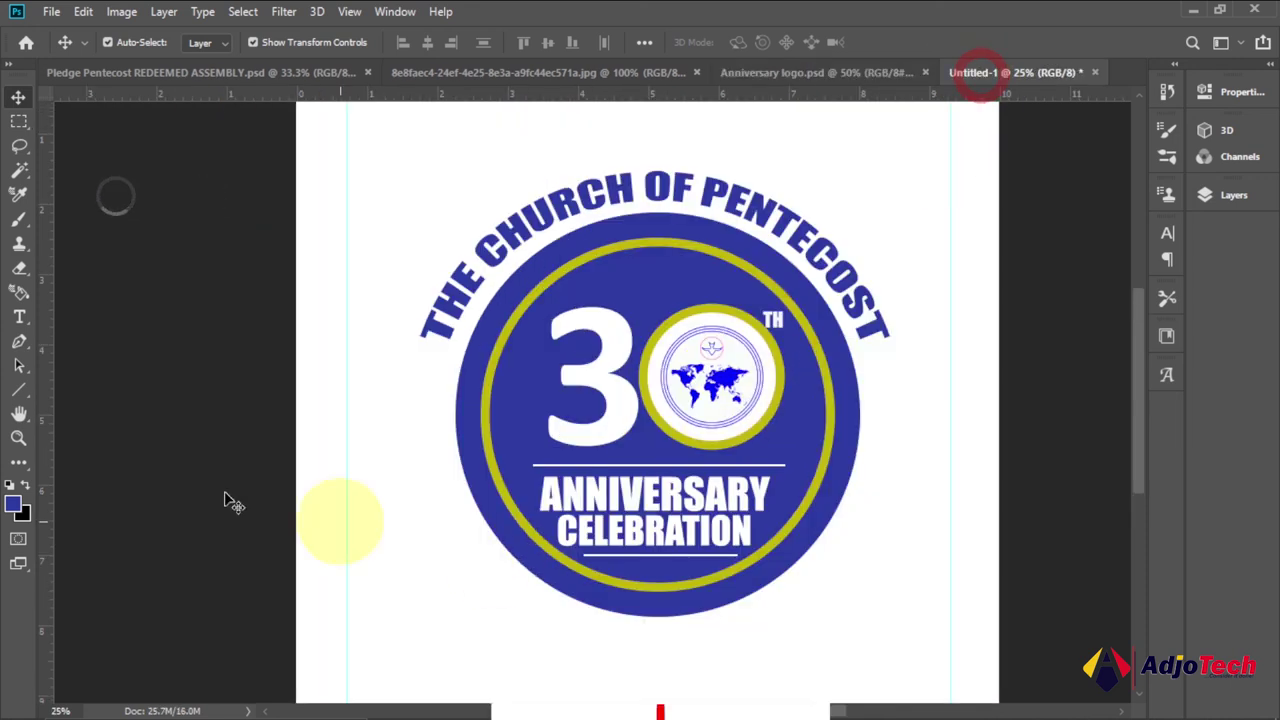
# Step: Type 'MOUNT ZION @ 30' below the circle in the circle's sampled blue
pyautogui.click(19, 317)
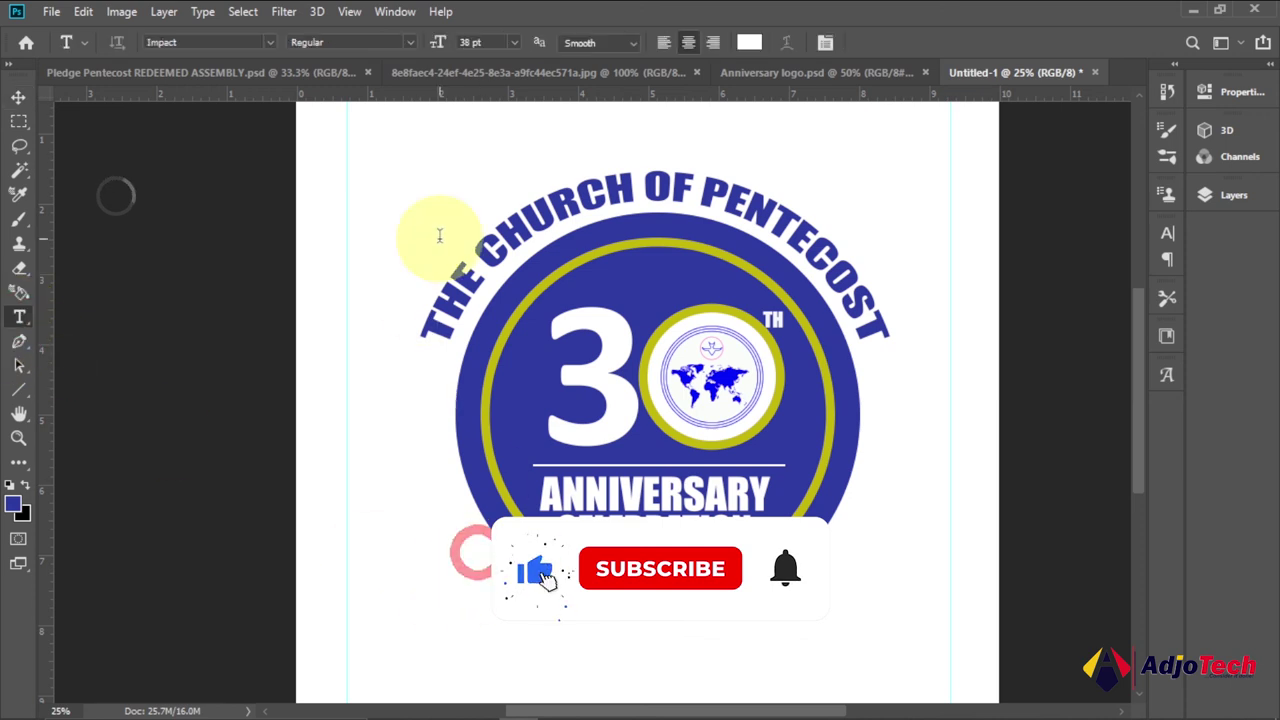
pyautogui.click(749, 42)
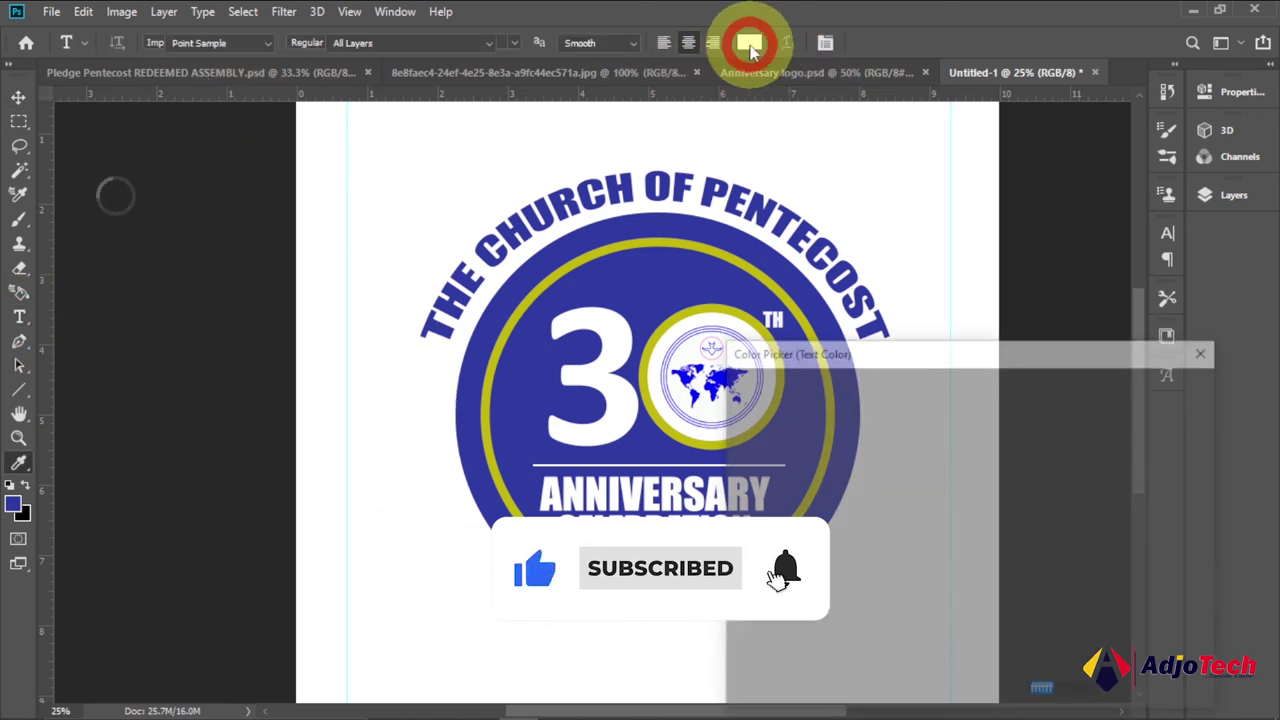
pyautogui.click(648, 278)
pyautogui.click(1157, 387)
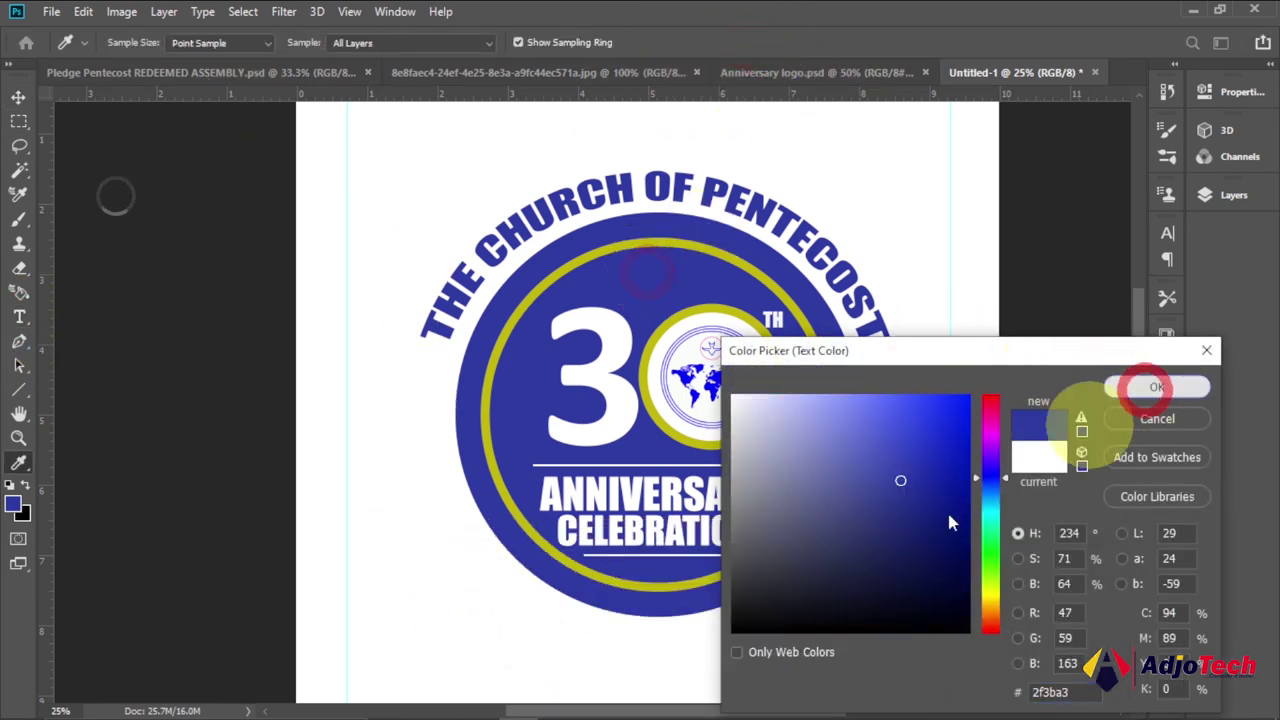
pyautogui.click(556, 654)
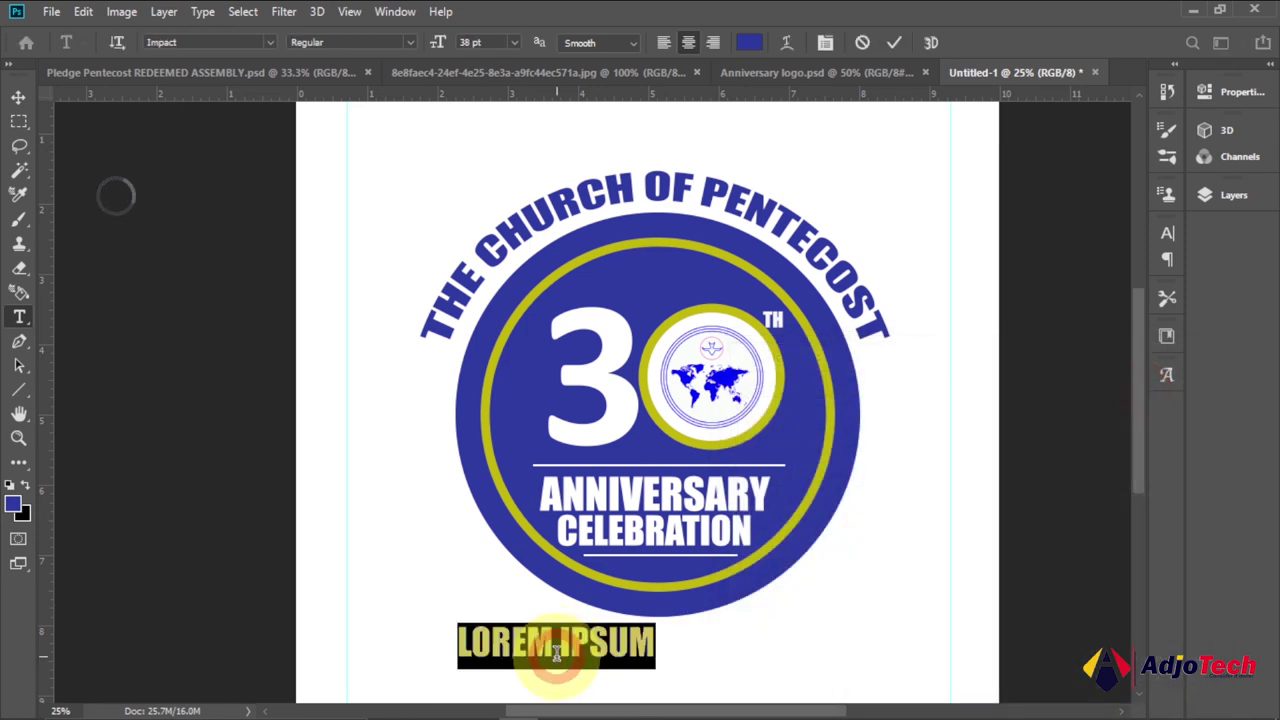
pyautogui.write('MOUNT ')
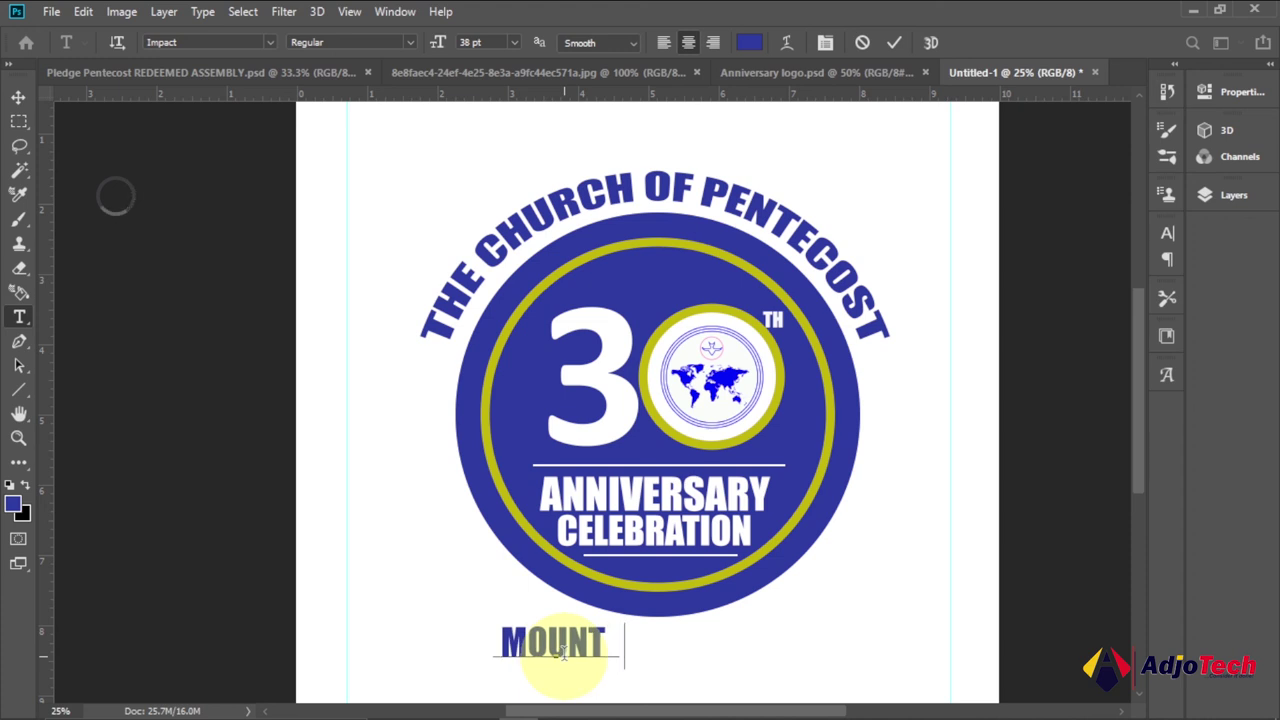
pyautogui.write('ZION @ 30')
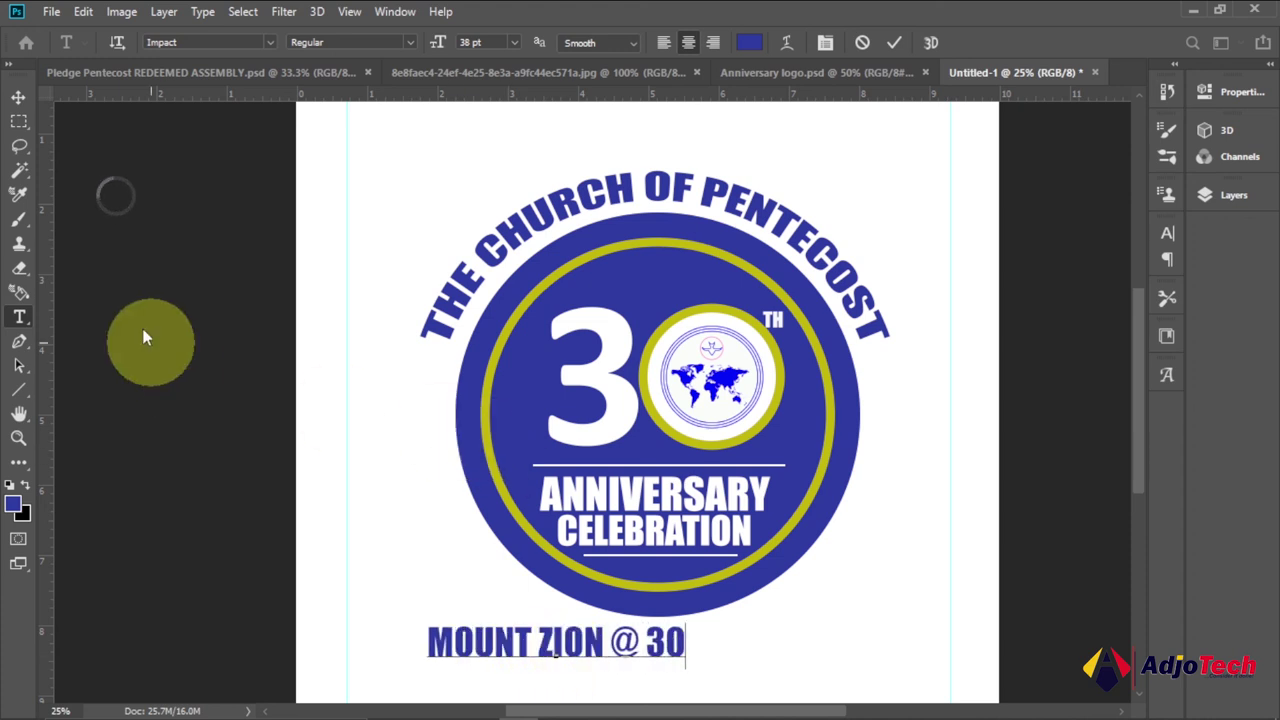
pyautogui.click(18, 97)
# Step: Enlarge the MOUNT ZION @ 30 caption to about 124% and centre it beneath the circle
pyautogui.click(553, 655)
pyautogui.moveTo(553, 655); pyautogui.dragTo(665, 664)
pyautogui.moveTo(793, 632); pyautogui.dragTo(852, 612)
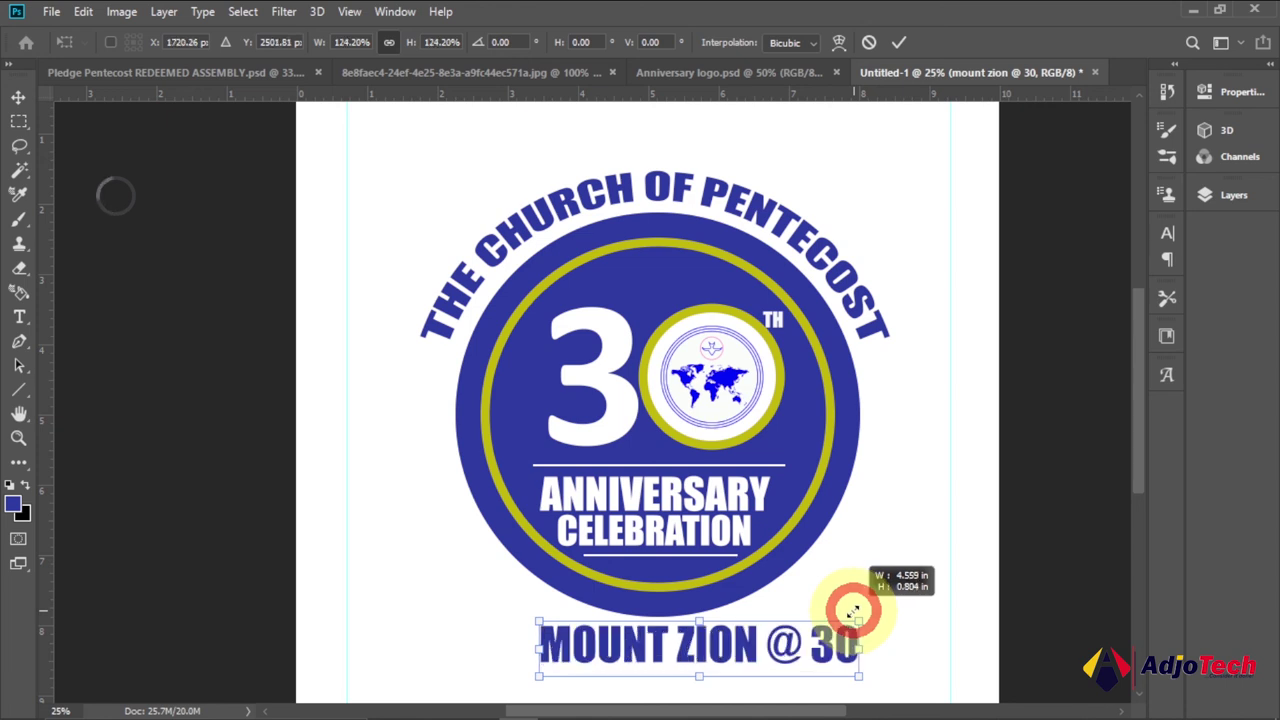
pyautogui.press('Return')
pyautogui.moveTo(637, 652); pyautogui.dragTo(607, 655)
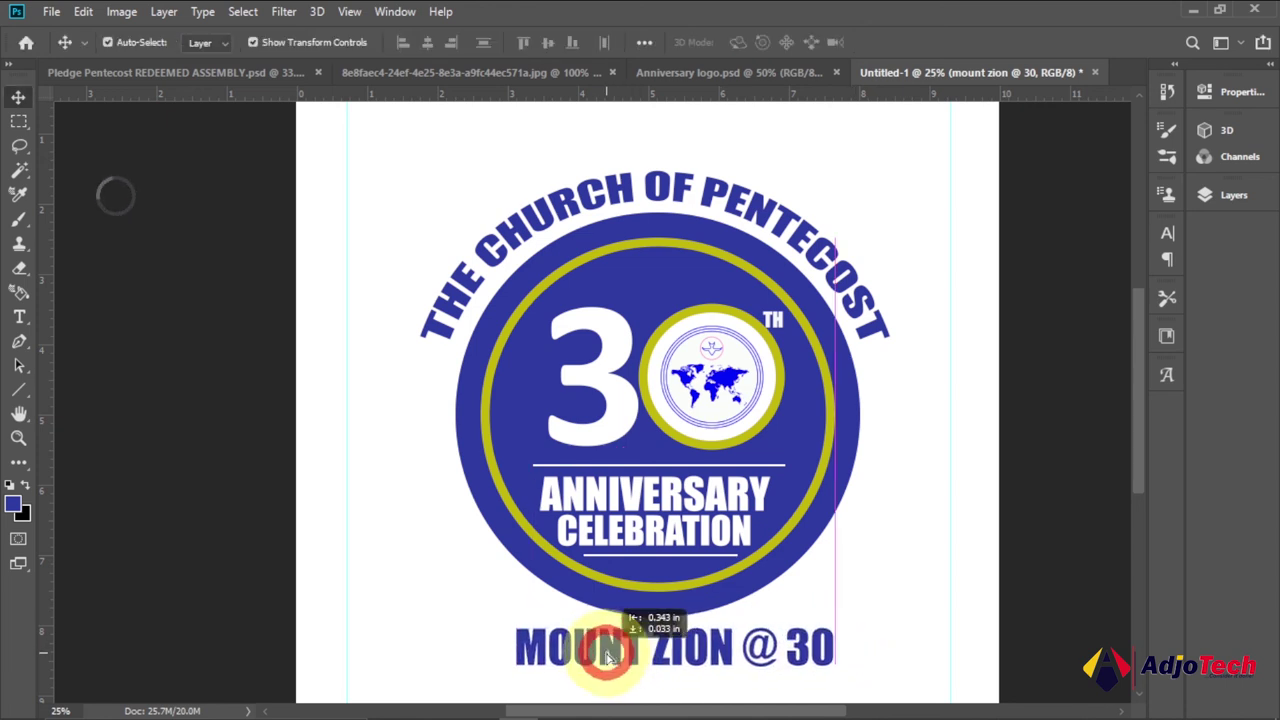
pyautogui.click(18, 437)
pyautogui.keyDown('alt'); pyautogui.click(698, 438); pyautogui.keyUp('alt')
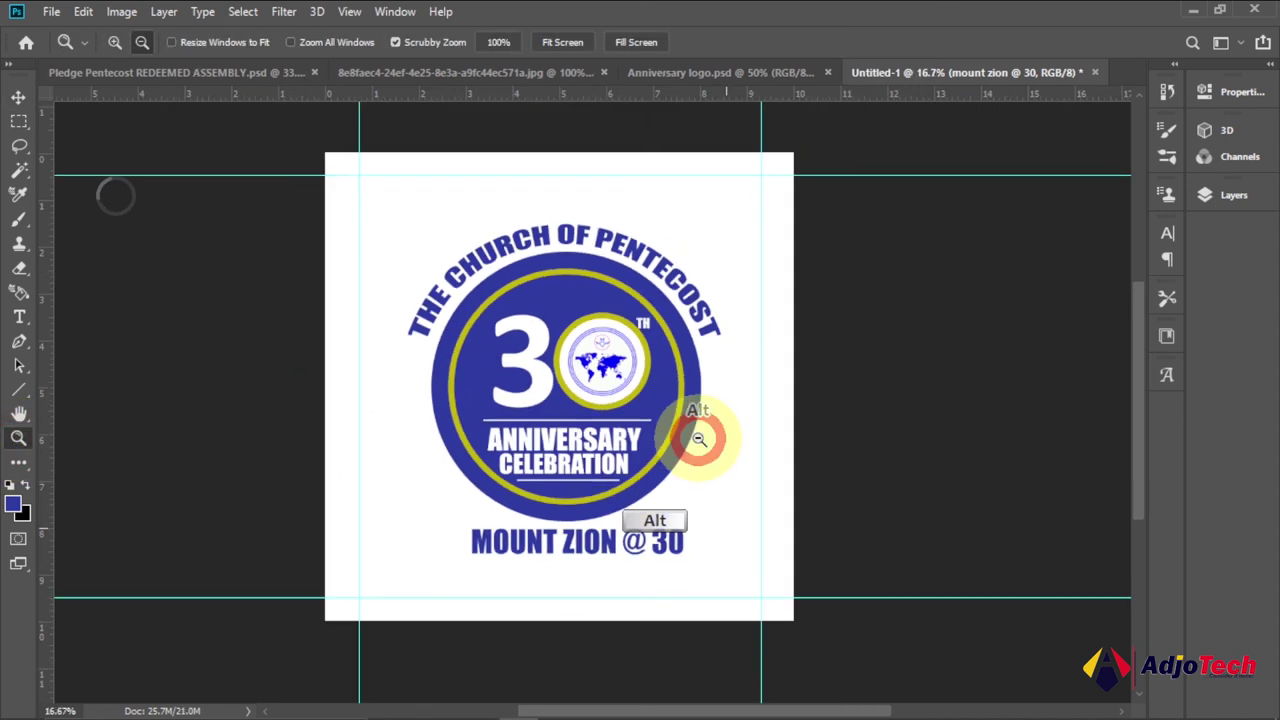
# Step: Convert the locked Background layer into an editable Layer 0
pyautogui.click(18, 97)
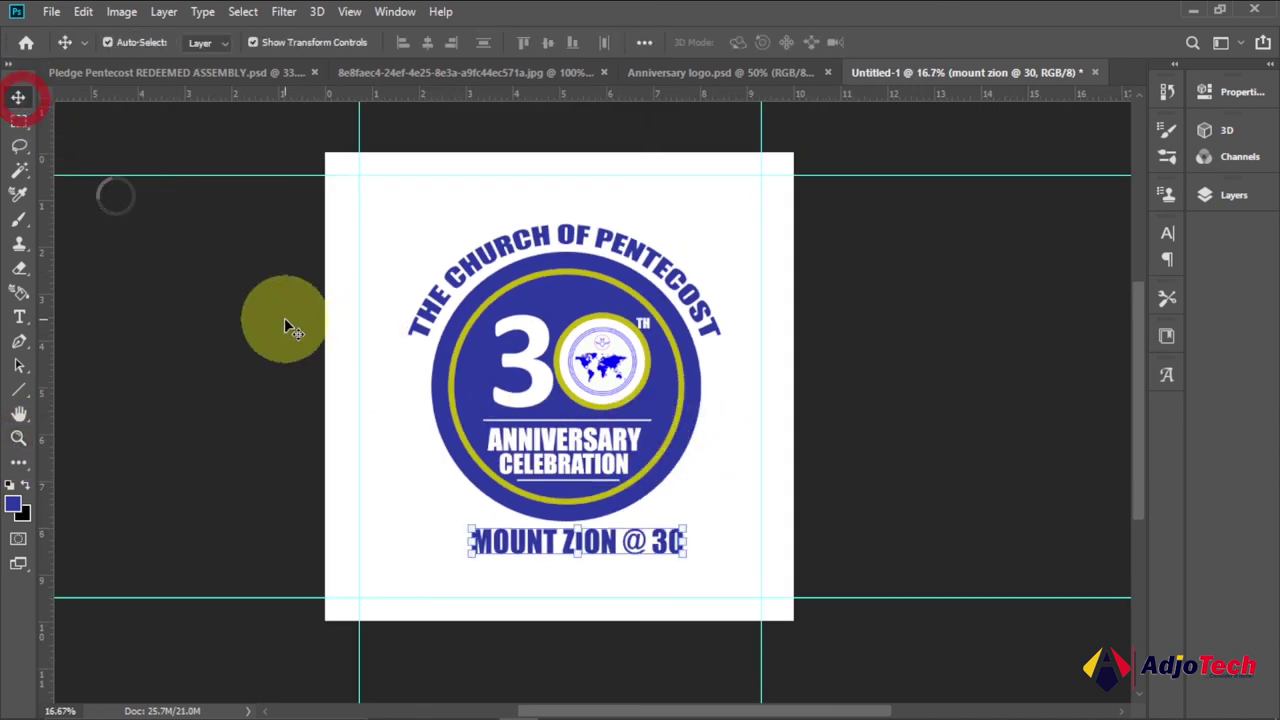
pyautogui.click(1237, 200)
pyautogui.moveTo(1181, 392); pyautogui.dragTo(1188, 578)
pyautogui.doubleClick(1127, 658)
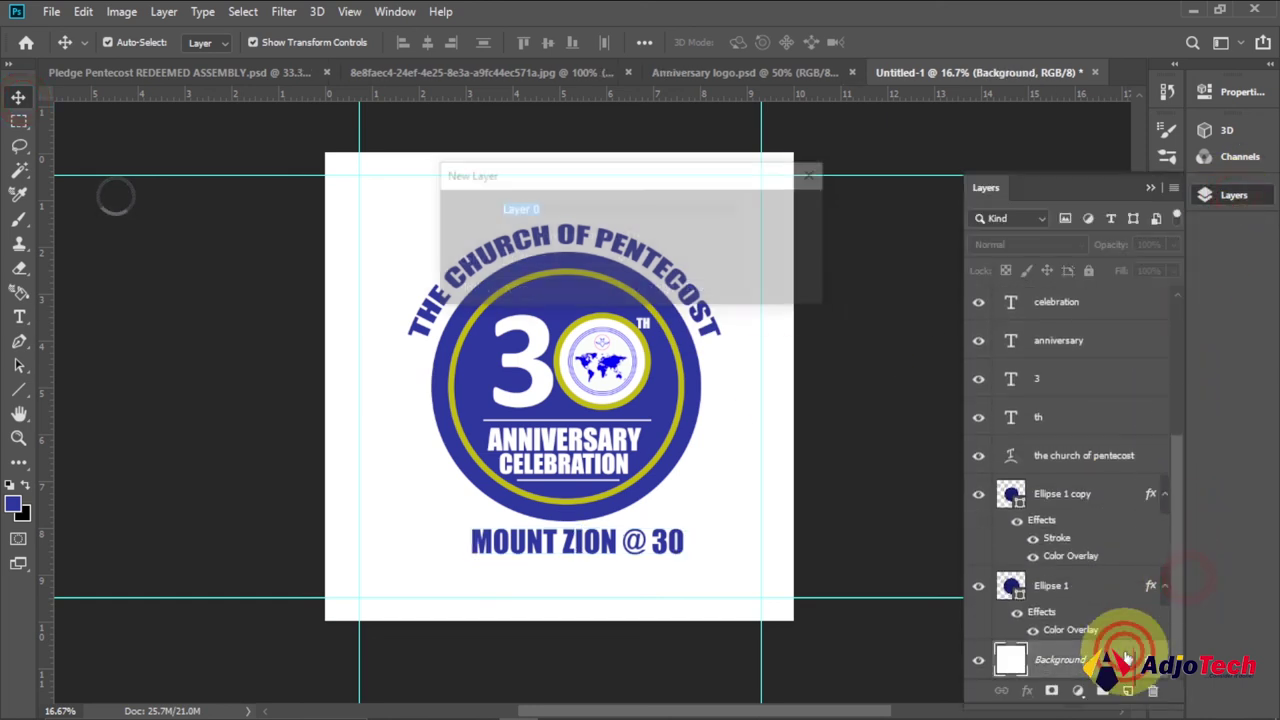
pyautogui.click(794, 212)
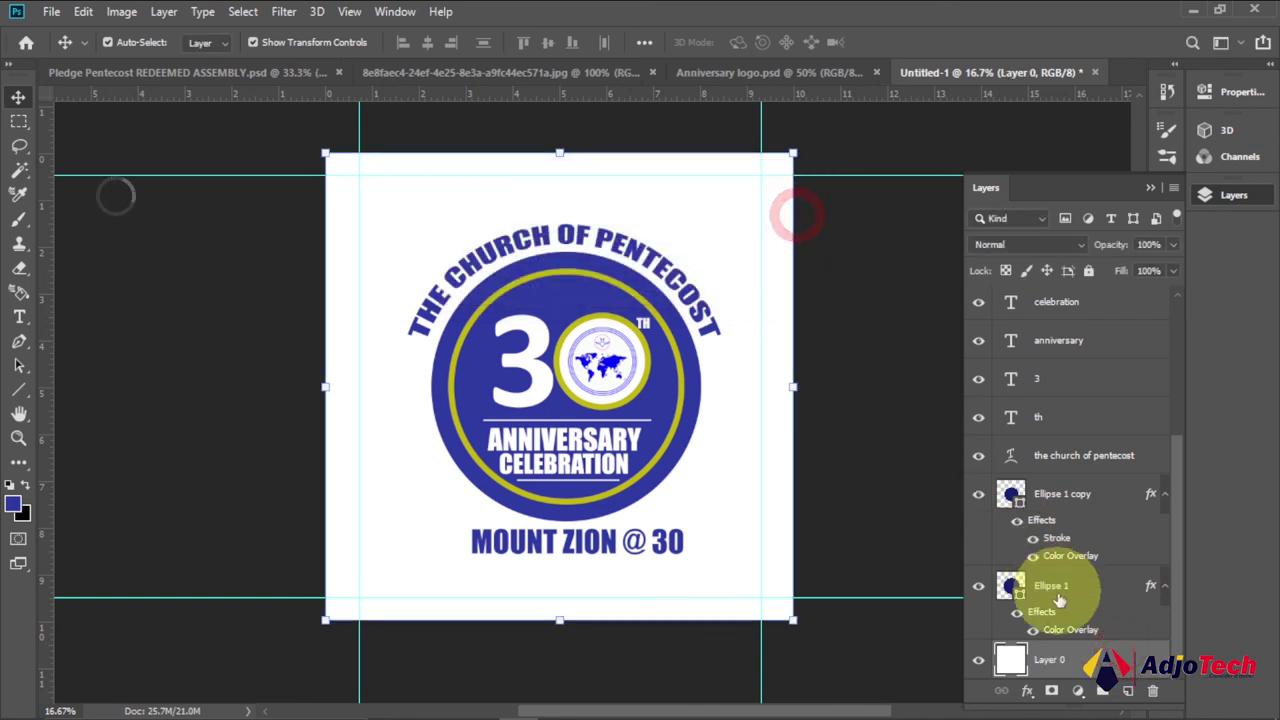
# Step: Give Layer 0 a bright yellow-green Color Overlay at 100%
pyautogui.doubleClick(1120, 658)
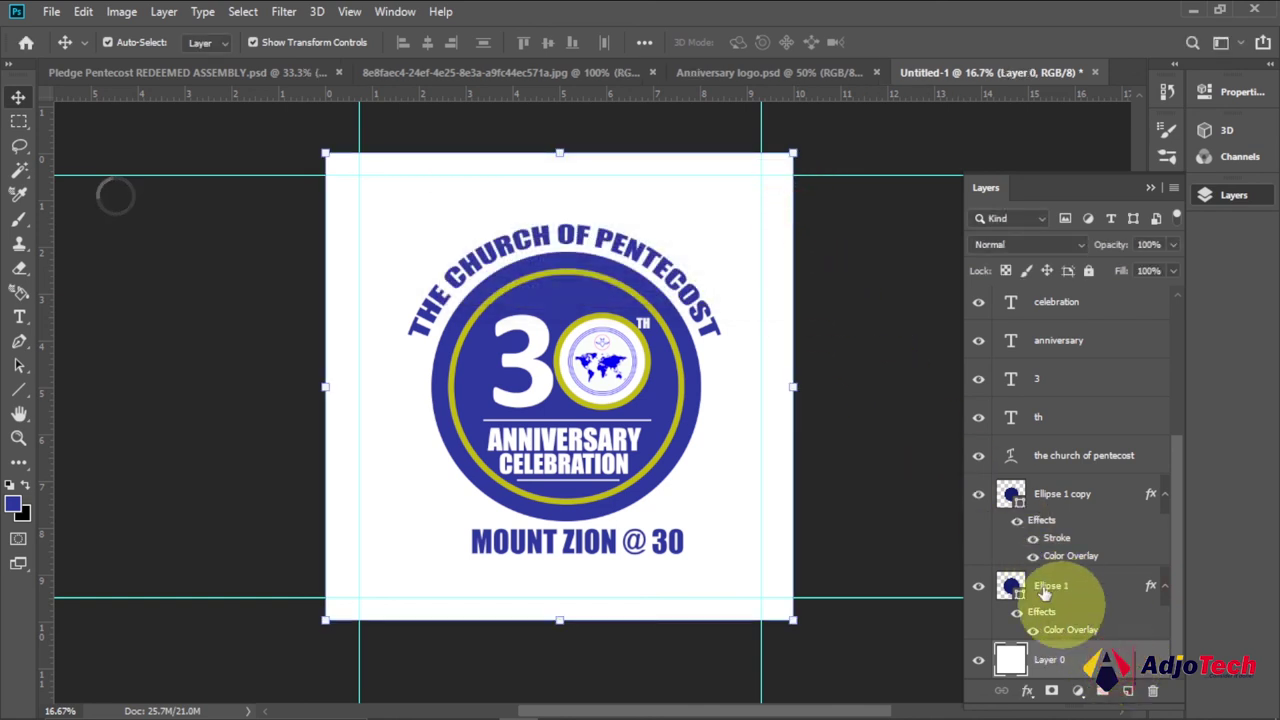
pyautogui.moveTo(728, 268); pyautogui.dragTo(996, 189)
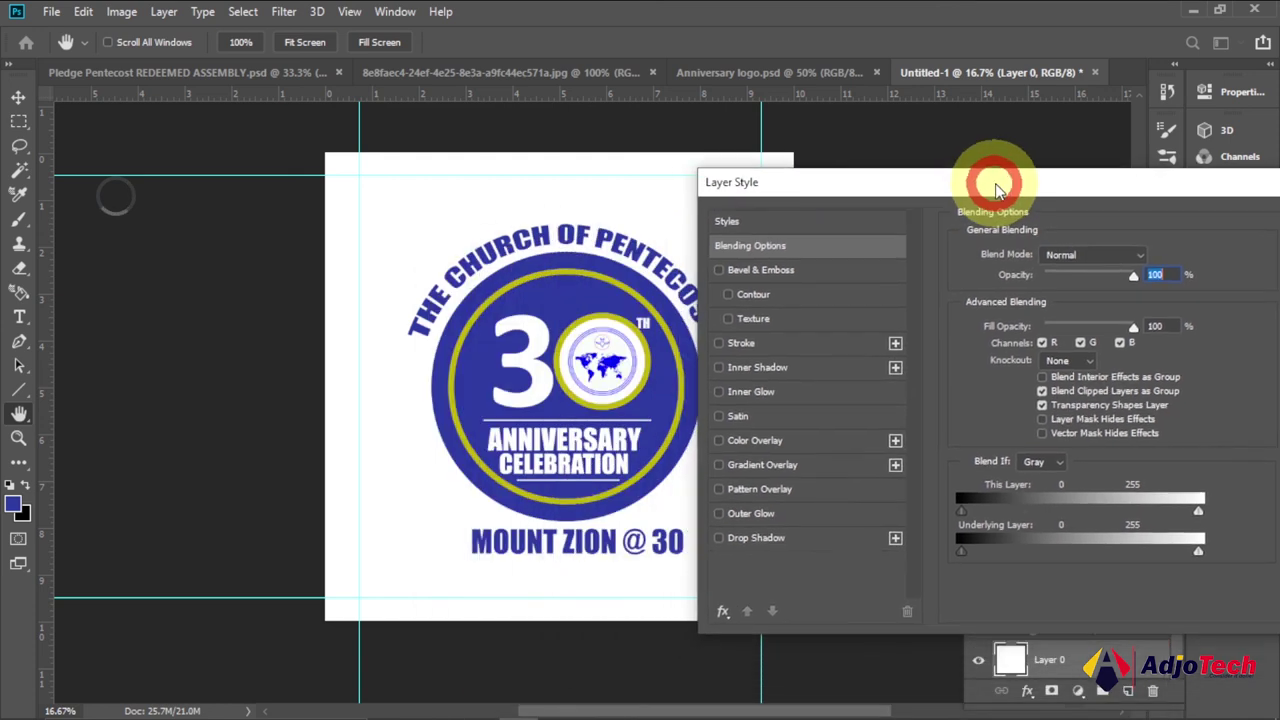
pyautogui.click(752, 440)
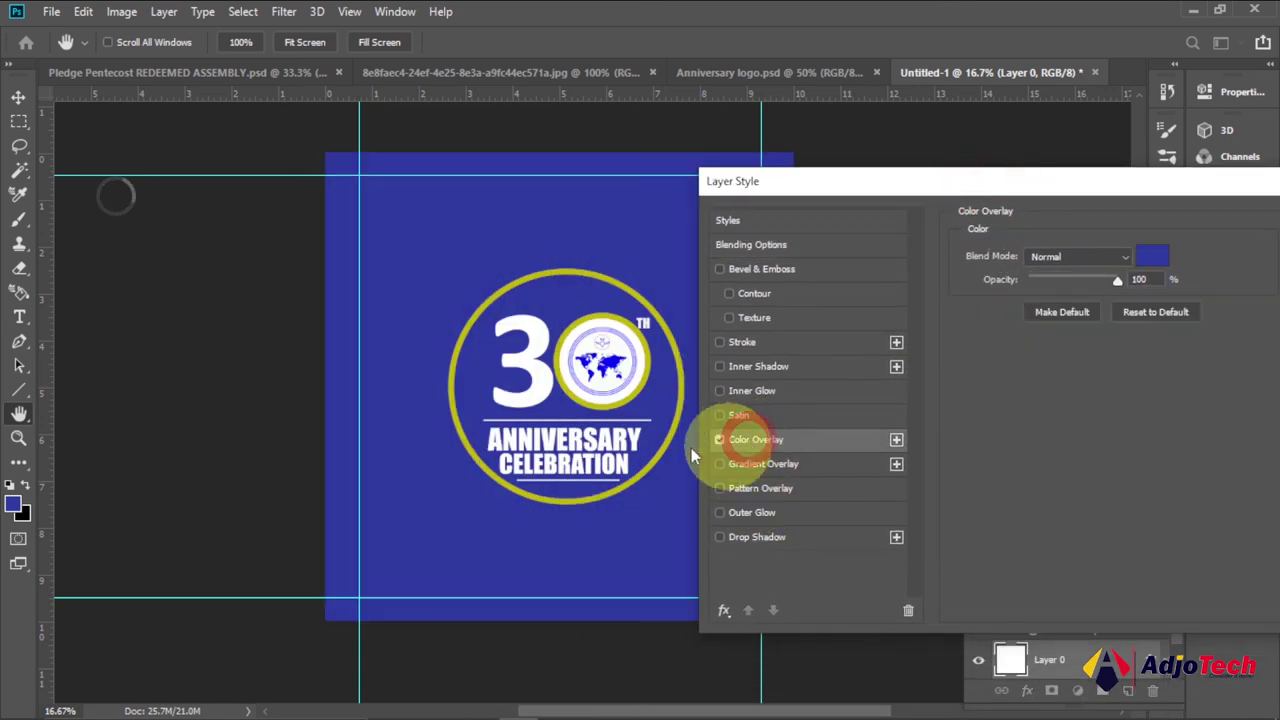
pyautogui.click(1153, 264)
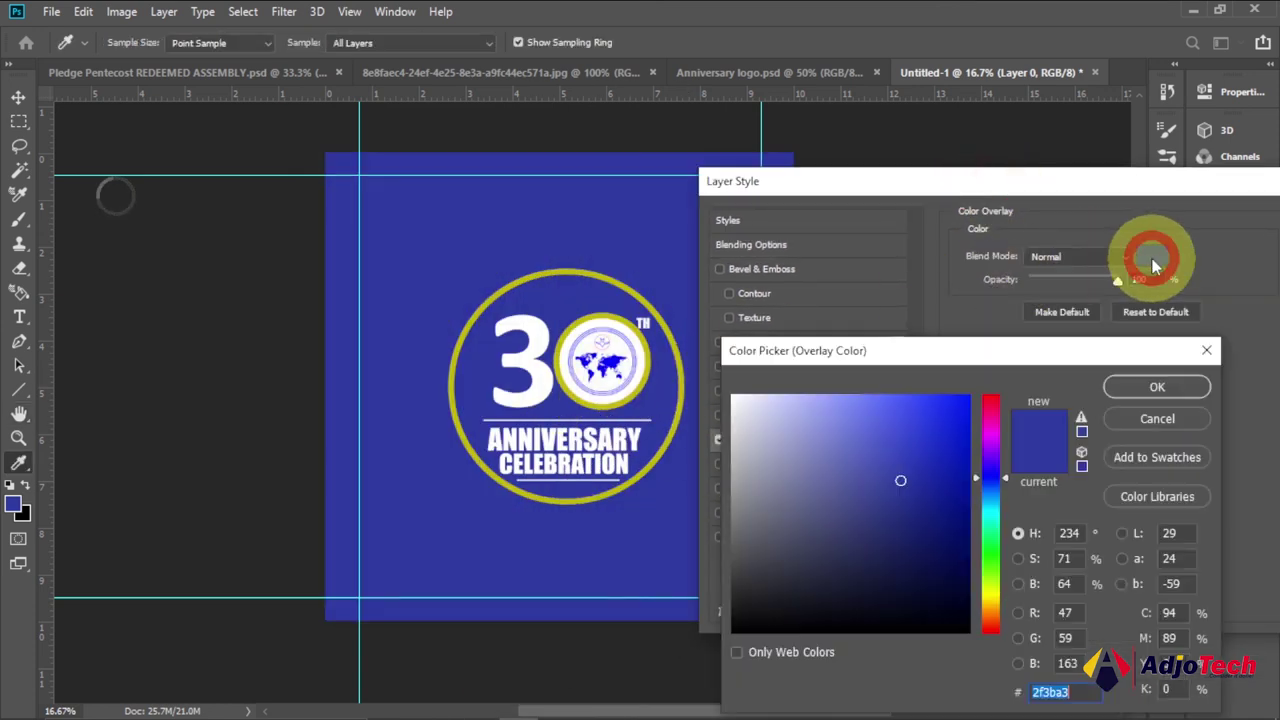
pyautogui.click(990, 595)
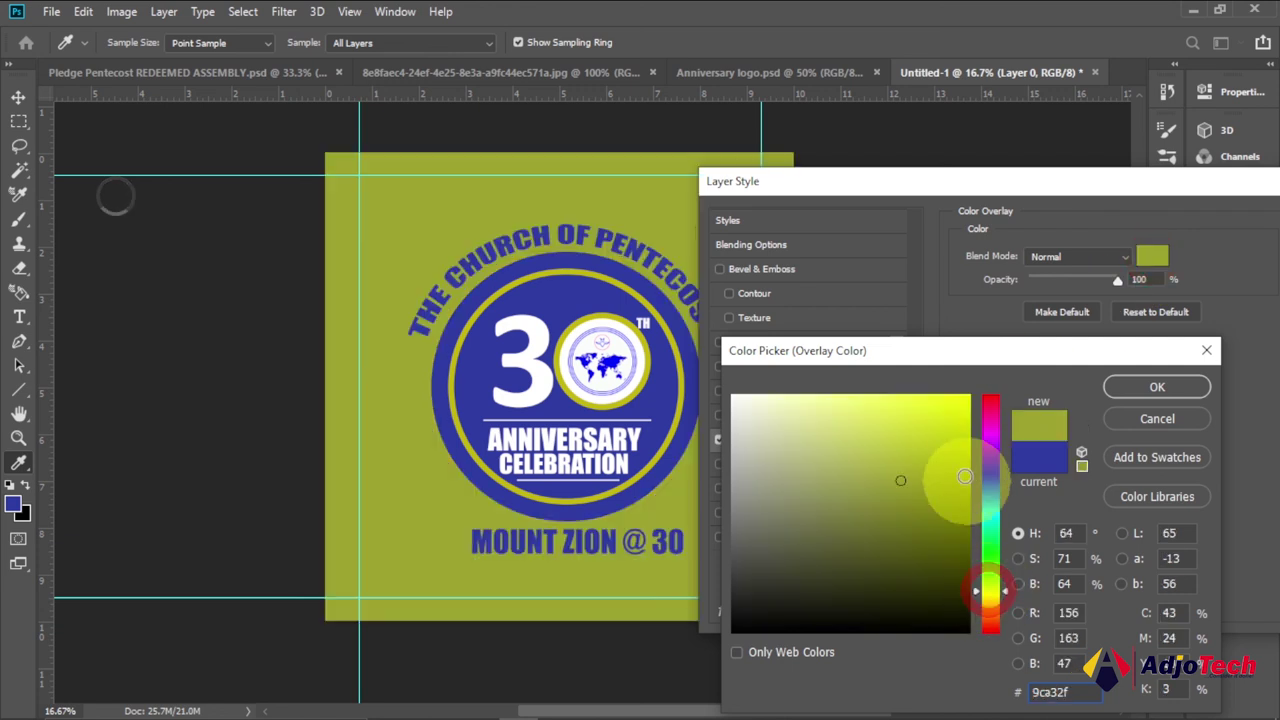
pyautogui.click(956, 457)
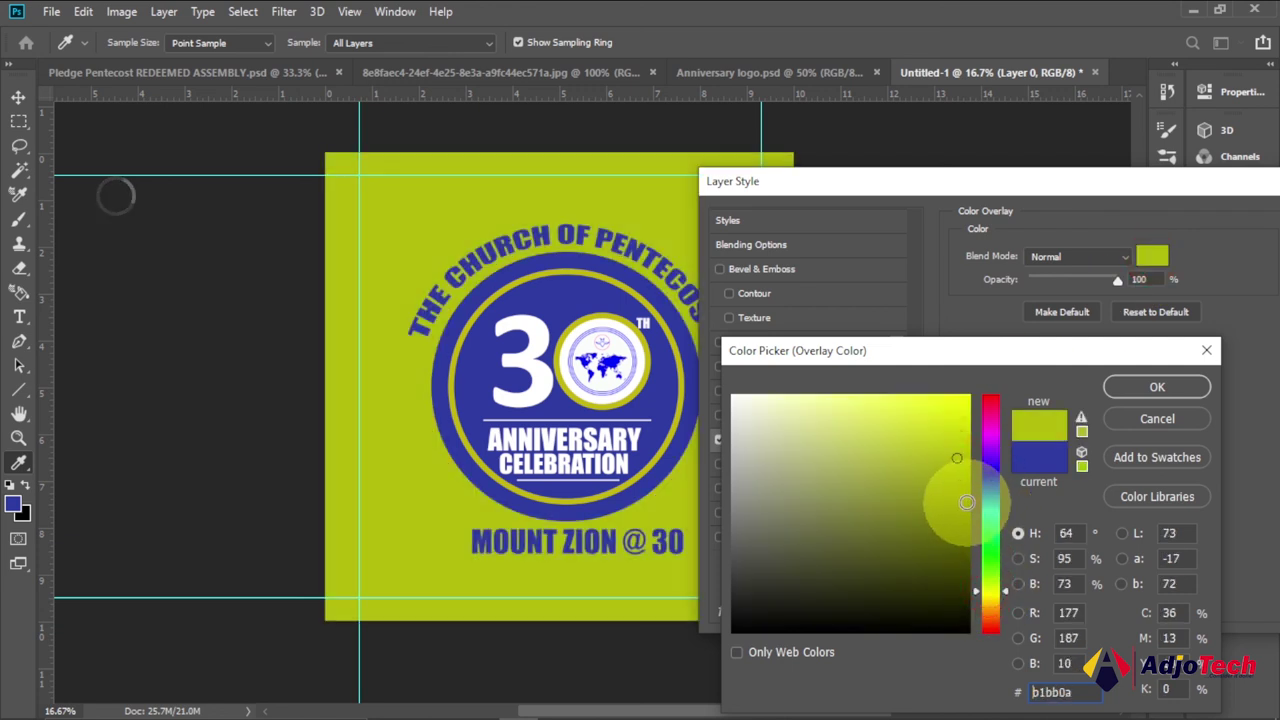
pyautogui.click(955, 423)
pyautogui.click(1124, 388)
pyautogui.moveTo(966, 185); pyautogui.dragTo(578, 207)
pyautogui.click(950, 246)
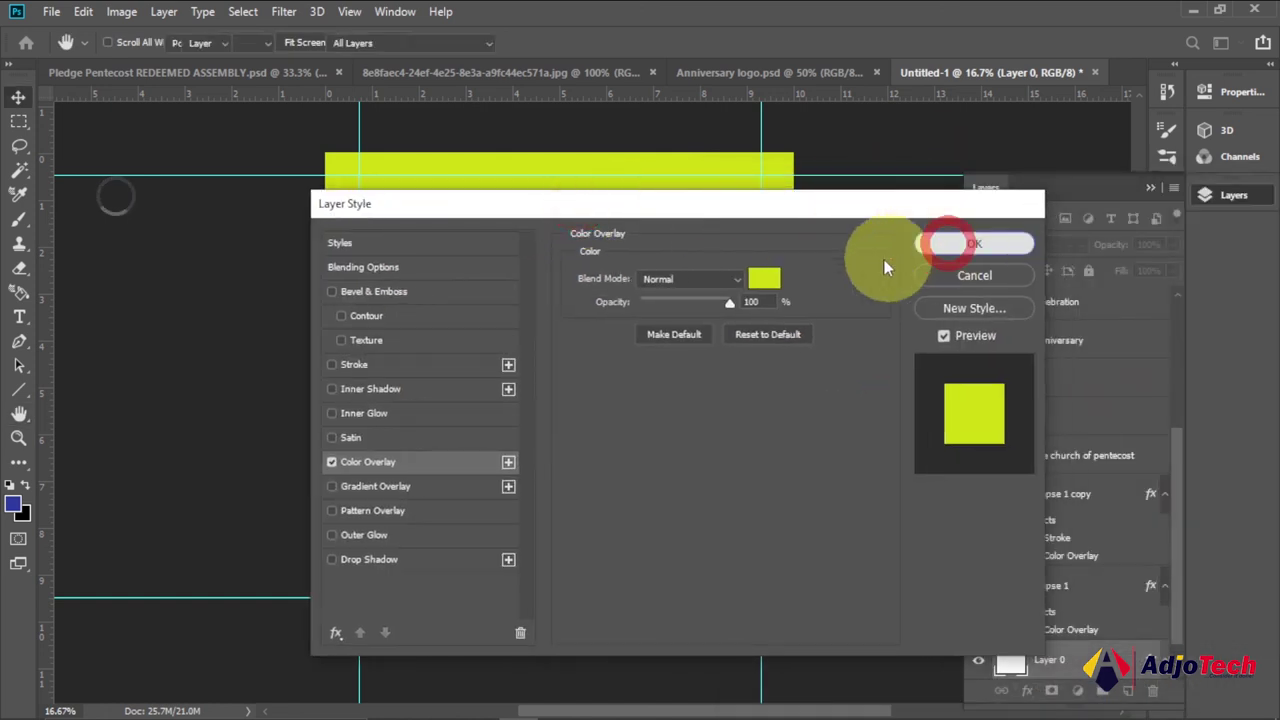